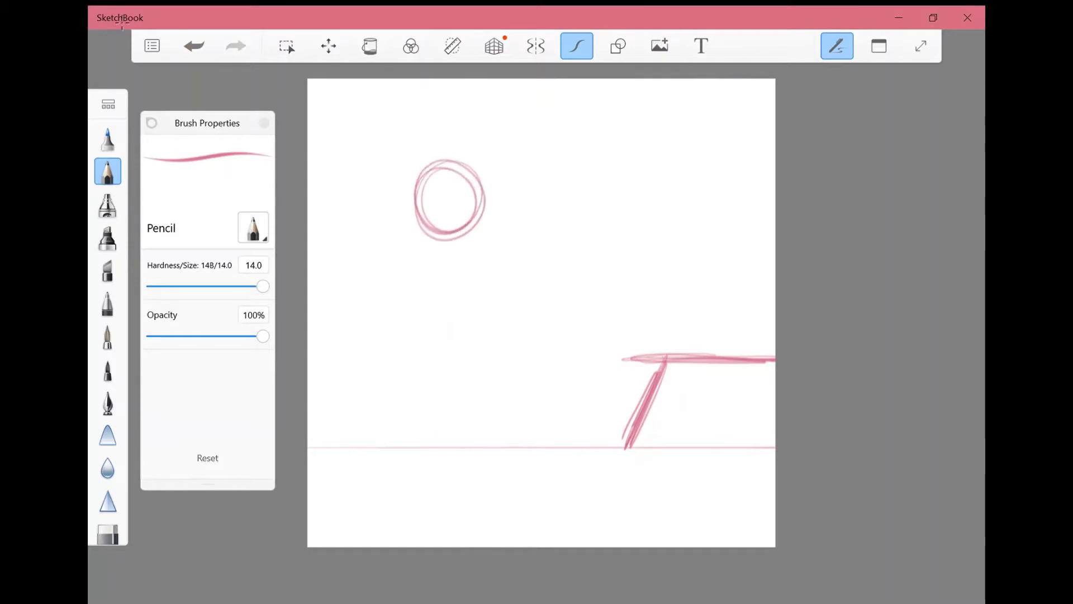
Sketch the standing figure's body in pink pencil below the circle head, with oval torso, bent arm, legs and feet.
{"action": "left_click_drag", "start_coordinate": [453, 330], "coordinate": [454, 441]}
{"action": "mouse_move", "coordinate": [428, 358]}
{"action": "left_mouse_down"}
{"action": "mouse_move", "coordinate": [436, 445]}
{"action": "mouse_move", "coordinate": [406, 439]}
{"action": "left_mouse_up"}
{"action": "mouse_move", "coordinate": [405, 436]}
{"action": "left_mouse_down"}
{"action": "mouse_move", "coordinate": [430, 459]}
{"action": "mouse_move", "coordinate": [470, 447]}
{"action": "left_mouse_up"}
{"action": "left_click_drag", "start_coordinate": [433, 255], "coordinate": [400, 294]}
{"action": "left_click_drag", "start_coordinate": [391, 299], "coordinate": [441, 327]}
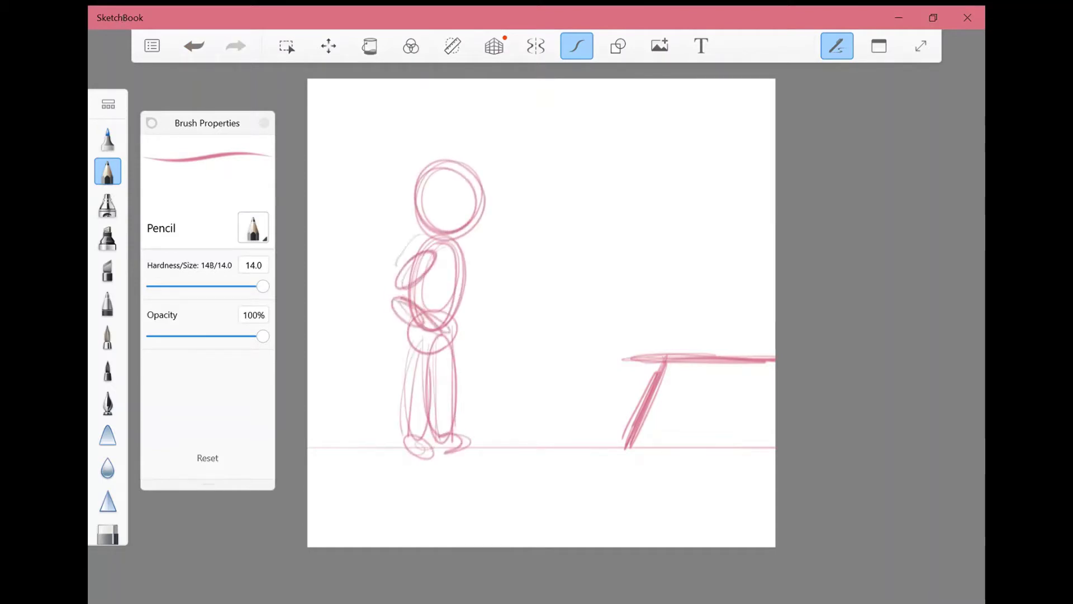
{"action": "left_click_drag", "start_coordinate": [419, 272], "coordinate": [388, 313]}
{"action": "left_click_drag", "start_coordinate": [385, 296], "coordinate": [459, 335]}
Sketch the seated figure's torso, arm and two legs on the bench, one leg stretched forward and one foot on the ground.
{"action": "mouse_move", "coordinate": [673, 252]}
{"action": "left_mouse_down"}
{"action": "mouse_move", "coordinate": [662, 207]}
{"action": "mouse_move", "coordinate": [620, 263]}
{"action": "mouse_move", "coordinate": [642, 352]}
{"action": "mouse_move", "coordinate": [696, 352]}
{"action": "left_mouse_up"}
{"action": "mouse_move", "coordinate": [662, 274]}
{"action": "left_mouse_down"}
{"action": "mouse_move", "coordinate": [643, 357]}
{"action": "mouse_move", "coordinate": [612, 358]}
{"action": "mouse_move", "coordinate": [688, 349]}
{"action": "mouse_move", "coordinate": [761, 366]}
{"action": "left_mouse_up"}
{"action": "left_click_drag", "start_coordinate": [698, 341], "coordinate": [660, 380]}
{"action": "mouse_move", "coordinate": [609, 350]}
{"action": "left_mouse_down"}
{"action": "mouse_move", "coordinate": [657, 374]}
{"action": "mouse_move", "coordinate": [586, 403]}
{"action": "mouse_move", "coordinate": [601, 431]}
{"action": "left_mouse_up"}
{"action": "left_click_drag", "start_coordinate": [643, 358], "coordinate": [581, 389]}
{"action": "mouse_move", "coordinate": [657, 338]}
{"action": "left_mouse_down"}
{"action": "mouse_move", "coordinate": [615, 352]}
{"action": "mouse_move", "coordinate": [539, 420]}
{"action": "left_mouse_up"}
{"action": "left_click_drag", "start_coordinate": [582, 391], "coordinate": [523, 441]}
{"action": "mouse_move", "coordinate": [630, 335]}
{"action": "left_mouse_down"}
{"action": "mouse_move", "coordinate": [674, 349]}
{"action": "mouse_move", "coordinate": [612, 366]}
{"action": "mouse_move", "coordinate": [621, 386]}
{"action": "left_mouse_up"}
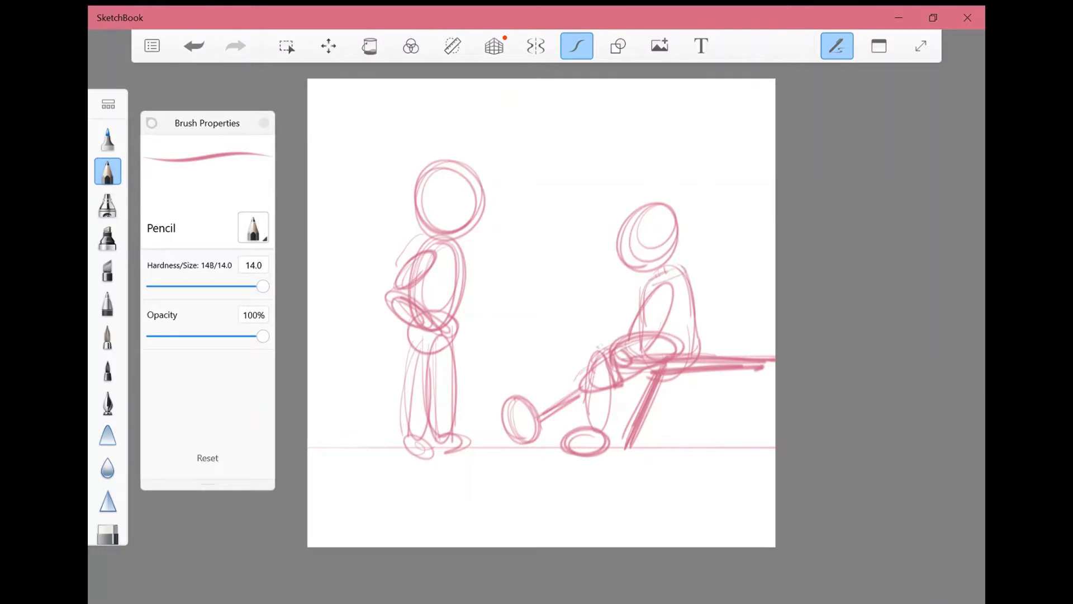
Add an empty layer above the pink sketch and switch to the Inking Pen.
{"action": "left_click", "coordinate": [879, 46]}
{"action": "left_click", "coordinate": [850, 283]}
{"action": "left_click", "coordinate": [831, 123]}
{"action": "left_click", "coordinate": [108, 402]}
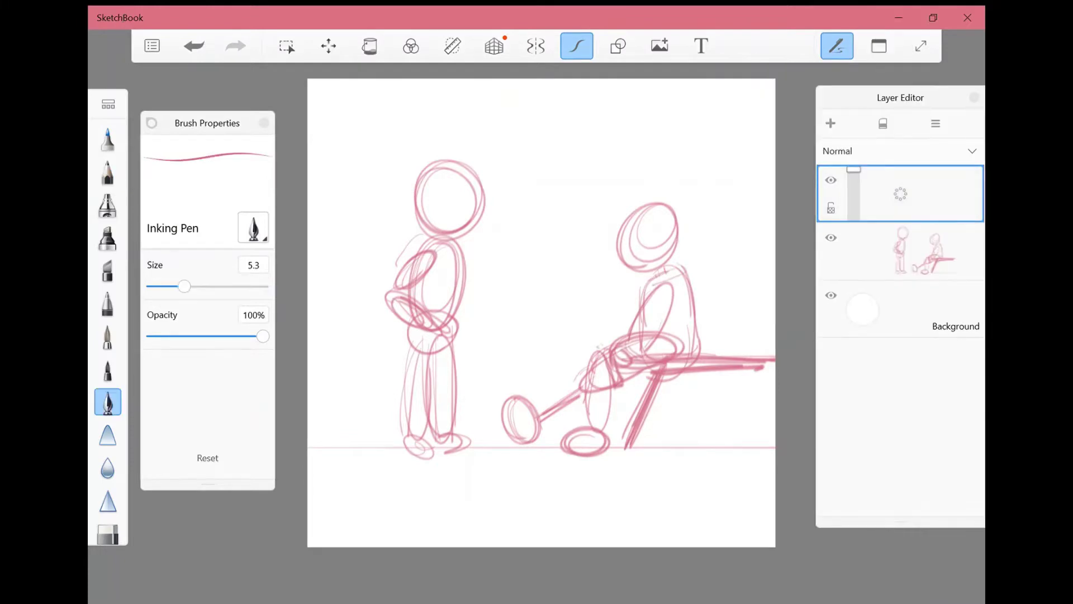
Set the pen colour to Copic G03 Meadow Green.
{"action": "left_click", "coordinate": [879, 46]}
{"action": "left_click", "coordinate": [877, 244]}
{"action": "left_click", "coordinate": [239, 274]}
{"action": "left_click", "coordinate": [227, 457]}
{"action": "left_click", "coordinate": [182, 274]}
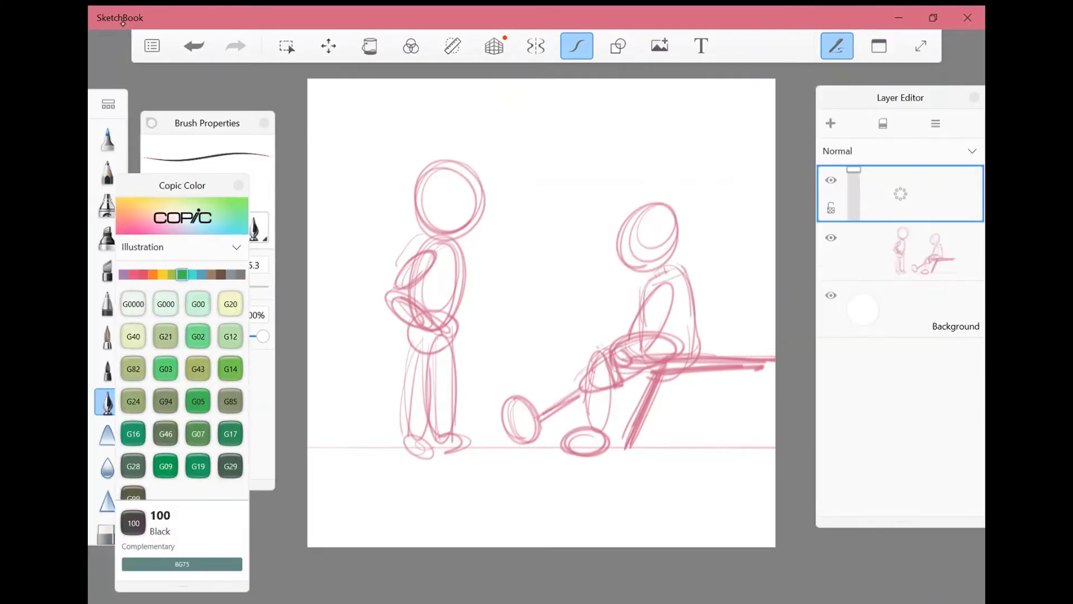
{"action": "left_click", "coordinate": [165, 368]}
Lower the pink sketch layer's opacity so it serves as a faint guide, and clear the editing panels from the canvas.
{"action": "left_click", "coordinate": [900, 252]}
{"action": "left_click_drag", "start_coordinate": [853, 230], "coordinate": [853, 263]}
{"action": "left_click", "coordinate": [239, 185]}
{"action": "left_click", "coordinate": [264, 123]}
{"action": "left_click", "coordinate": [974, 97]}
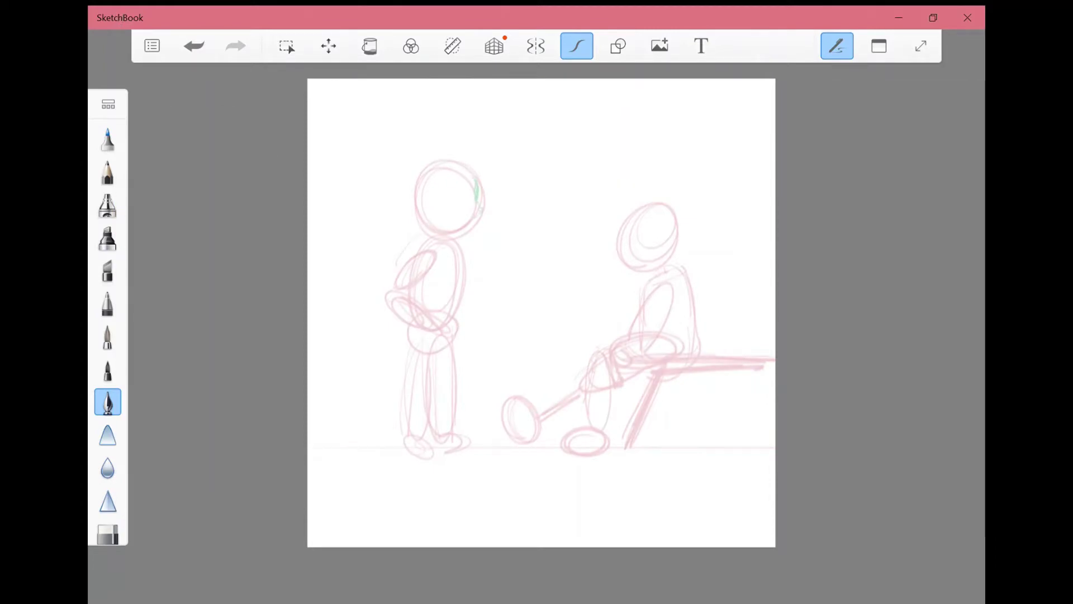
Undo the first green face strokes and make the empty top layer active.
{"action": "left_click", "coordinate": [878, 46]}
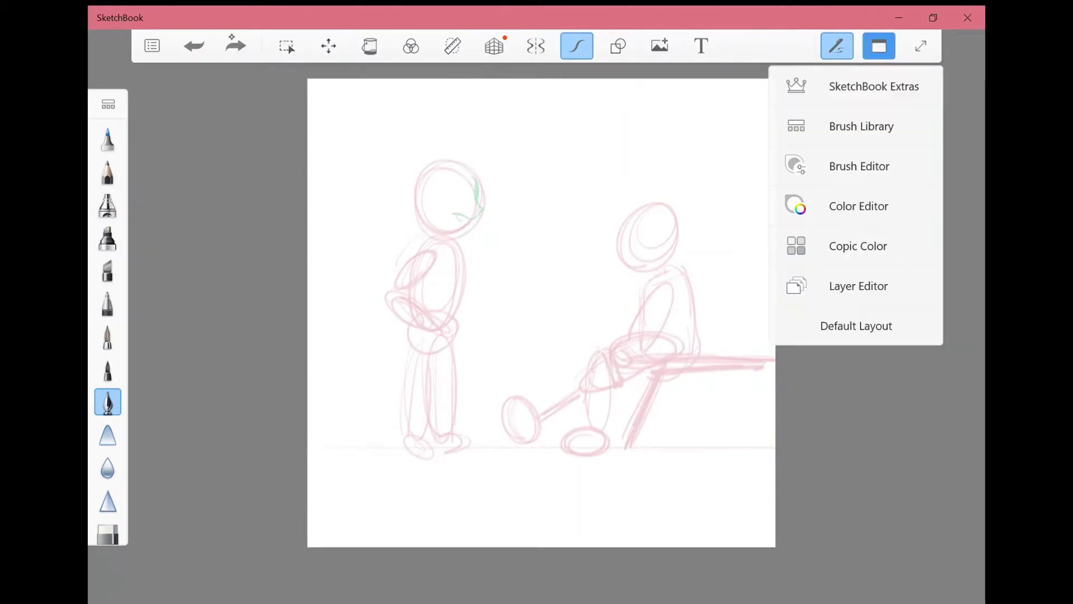
{"action": "key", "text": "ctrl+z"}
{"action": "left_click", "coordinate": [879, 46]}
{"action": "left_click", "coordinate": [877, 326]}
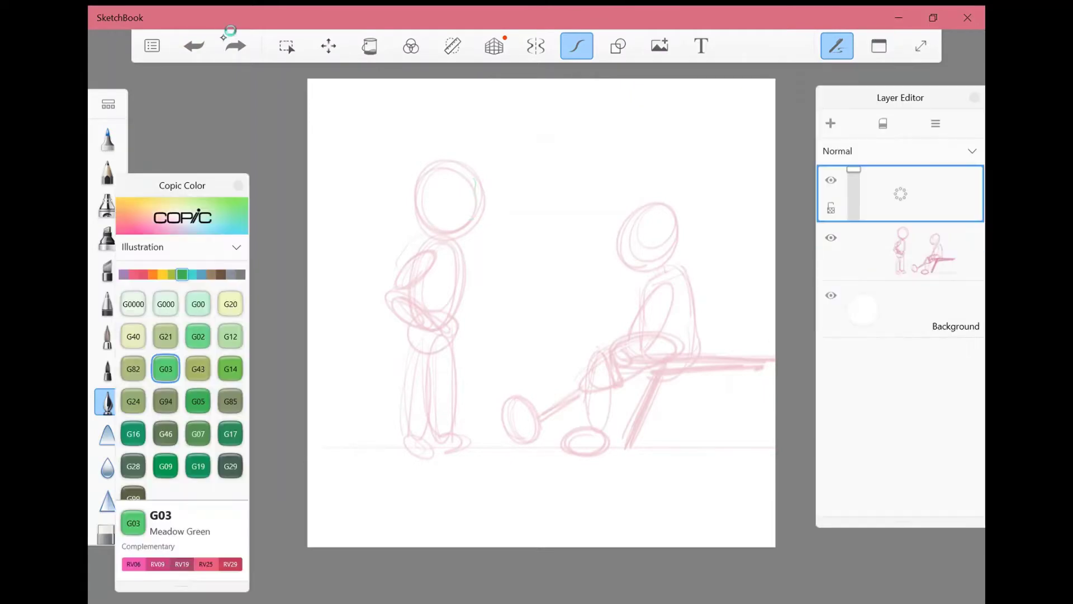
Draw the standing figure's ear, face profile, jaw, eye and glasses in green over the pink guide.
{"action": "left_click_drag", "start_coordinate": [423, 186], "coordinate": [418, 202]}
{"action": "left_click_drag", "start_coordinate": [475, 172], "coordinate": [479, 204]}
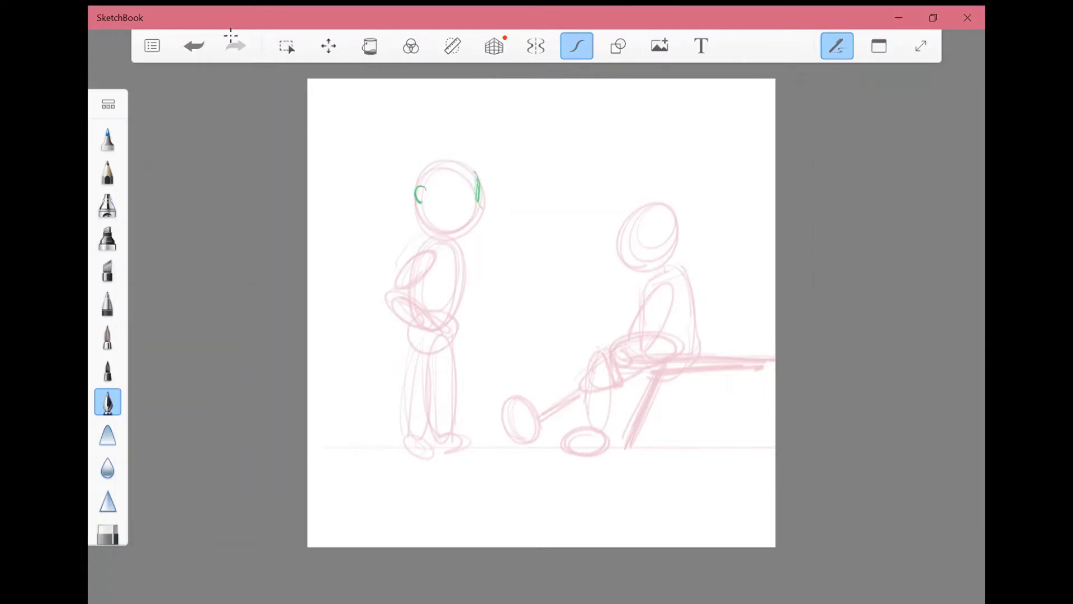
{"action": "left_click_drag", "start_coordinate": [423, 227], "coordinate": [464, 223]}
{"action": "mouse_move", "coordinate": [473, 184]}
{"action": "left_mouse_down"}
{"action": "mouse_move", "coordinate": [456, 196]}
{"action": "mouse_move", "coordinate": [475, 202]}
{"action": "left_mouse_up"}
{"action": "left_click_drag", "start_coordinate": [430, 188], "coordinate": [453, 188]}
{"action": "mouse_move", "coordinate": [460, 185]}
{"action": "left_mouse_down"}
{"action": "mouse_move", "coordinate": [476, 185]}
{"action": "mouse_move", "coordinate": [451, 174]}
{"action": "mouse_move", "coordinate": [434, 186]}
{"action": "left_mouse_up"}
{"action": "left_click_drag", "start_coordinate": [427, 181], "coordinate": [430, 201]}
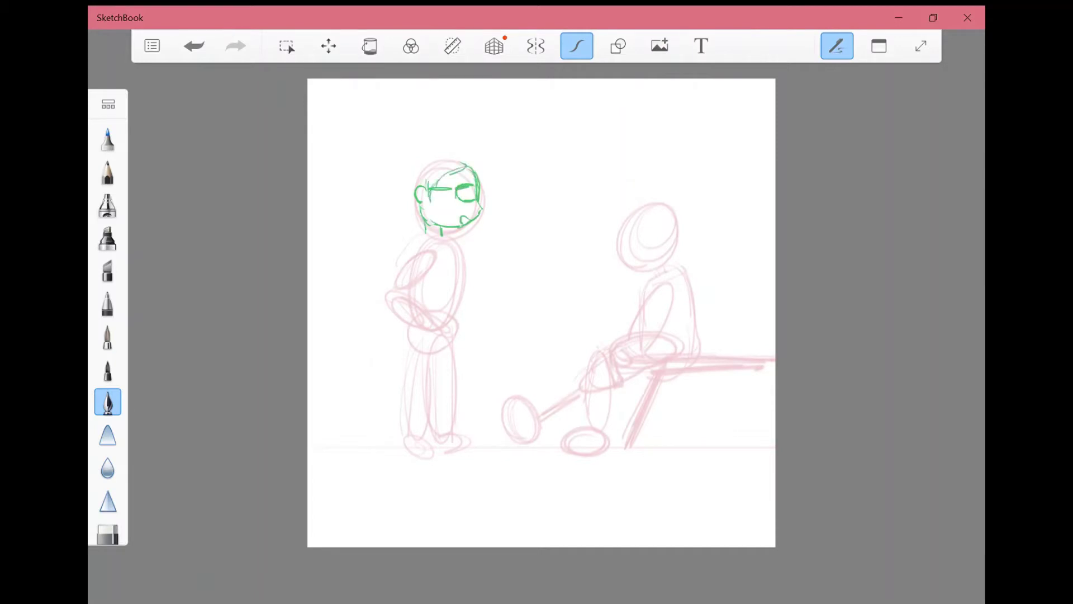
Draw the standing figure's hair in green, with a ponytail at the back and locks above the forehead.
{"action": "mouse_move", "coordinate": [460, 161]}
{"action": "left_mouse_down"}
{"action": "mouse_move", "coordinate": [430, 161]}
{"action": "mouse_move", "coordinate": [410, 217]}
{"action": "left_mouse_up"}
{"action": "left_click_drag", "start_coordinate": [416, 171], "coordinate": [392, 239]}
{"action": "left_click_drag", "start_coordinate": [397, 190], "coordinate": [390, 216]}
{"action": "left_click_drag", "start_coordinate": [458, 162], "coordinate": [440, 171]}
{"action": "left_click_drag", "start_coordinate": [446, 170], "coordinate": [435, 179]}
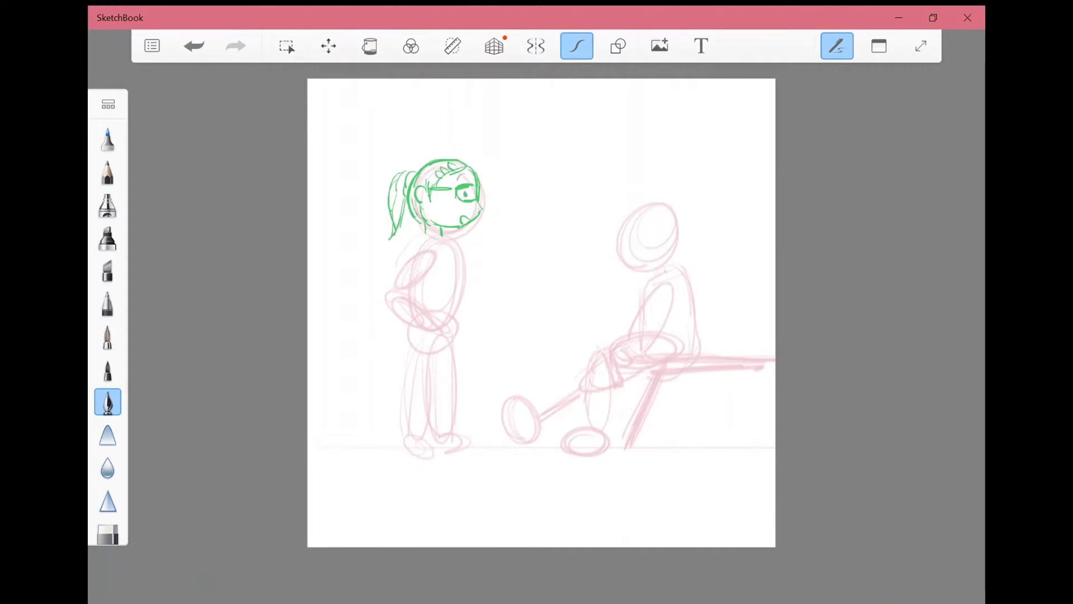
Draw the standing figure's collar and a crosshatched neckerchief below the chin.
{"action": "left_click_drag", "start_coordinate": [426, 229], "coordinate": [441, 235]}
{"action": "mouse_move", "coordinate": [423, 236]}
{"action": "left_mouse_down"}
{"action": "mouse_move", "coordinate": [468, 236]}
{"action": "mouse_move", "coordinate": [452, 253]}
{"action": "mouse_move", "coordinate": [473, 267]}
{"action": "left_mouse_up"}
{"action": "left_click_drag", "start_coordinate": [452, 244], "coordinate": [457, 270]}
{"action": "mouse_move", "coordinate": [460, 239]}
{"action": "left_mouse_down"}
{"action": "mouse_move", "coordinate": [474, 241]}
{"action": "mouse_move", "coordinate": [472, 254]}
{"action": "left_mouse_up"}
{"action": "left_click_drag", "start_coordinate": [458, 240], "coordinate": [469, 267]}
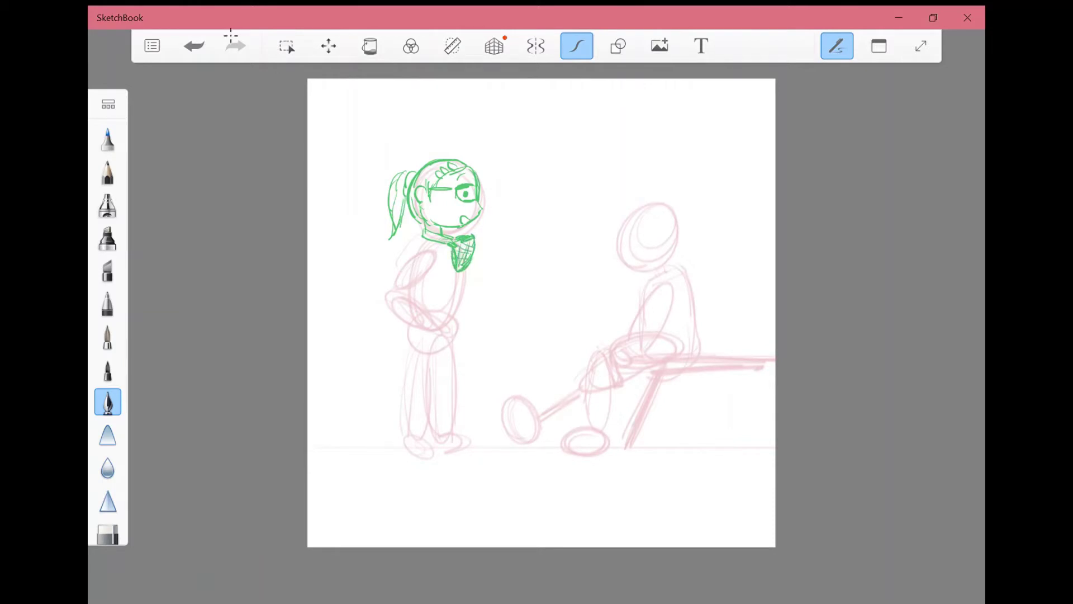
Draw the standing figure's short sleeve, bent arm and shirt front in green.
{"action": "left_click_drag", "start_coordinate": [403, 267], "coordinate": [438, 252]}
{"action": "mouse_move", "coordinate": [441, 258]}
{"action": "left_mouse_down"}
{"action": "mouse_move", "coordinate": [420, 282]}
{"action": "mouse_move", "coordinate": [435, 287]}
{"action": "left_mouse_up"}
{"action": "mouse_move", "coordinate": [401, 263]}
{"action": "left_mouse_down"}
{"action": "mouse_move", "coordinate": [410, 290]}
{"action": "mouse_move", "coordinate": [390, 273]}
{"action": "mouse_move", "coordinate": [390, 283]}
{"action": "mouse_move", "coordinate": [398, 266]}
{"action": "mouse_move", "coordinate": [390, 295]}
{"action": "mouse_move", "coordinate": [414, 327]}
{"action": "left_mouse_up"}
{"action": "left_click_drag", "start_coordinate": [418, 237], "coordinate": [412, 249]}
{"action": "mouse_move", "coordinate": [459, 272]}
{"action": "left_mouse_down"}
{"action": "mouse_move", "coordinate": [455, 320]}
{"action": "mouse_move", "coordinate": [439, 323]}
{"action": "mouse_move", "coordinate": [456, 340]}
{"action": "mouse_move", "coordinate": [440, 338]}
{"action": "mouse_move", "coordinate": [451, 316]}
{"action": "left_mouse_up"}
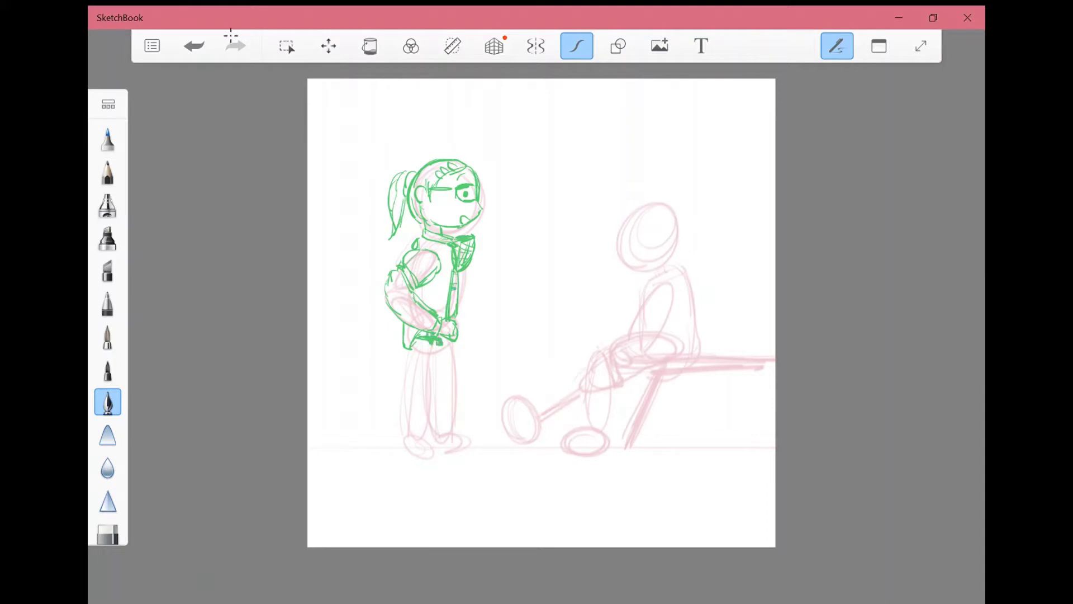
Draw the standing figure's trouser legs, cuffs and shoes down to the ground line.
{"action": "left_click_drag", "start_coordinate": [410, 349], "coordinate": [422, 431]}
{"action": "left_click_drag", "start_coordinate": [443, 341], "coordinate": [458, 417]}
{"action": "left_click_drag", "start_coordinate": [420, 378], "coordinate": [431, 427]}
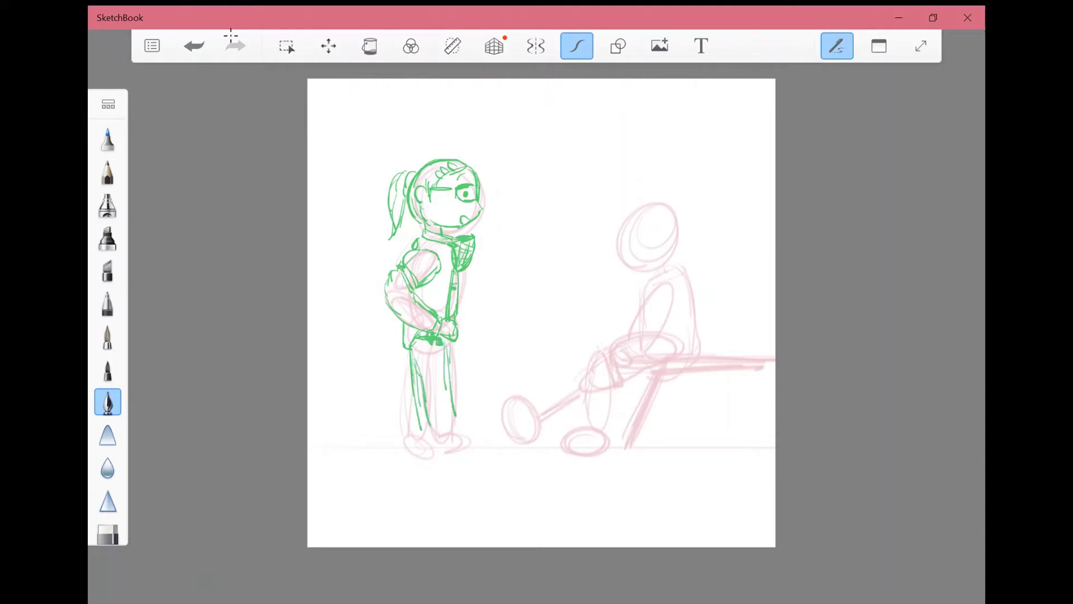
{"action": "left_click_drag", "start_coordinate": [450, 367], "coordinate": [456, 433]}
{"action": "left_click_drag", "start_coordinate": [429, 425], "coordinate": [455, 435]}
{"action": "left_click_drag", "start_coordinate": [408, 352], "coordinate": [405, 439]}
{"action": "mouse_move", "coordinate": [426, 422]}
{"action": "left_mouse_down"}
{"action": "mouse_move", "coordinate": [406, 438]}
{"action": "mouse_move", "coordinate": [455, 437]}
{"action": "mouse_move", "coordinate": [471, 452]}
{"action": "left_mouse_up"}
{"action": "left_click_drag", "start_coordinate": [424, 441], "coordinate": [474, 459]}
{"action": "mouse_move", "coordinate": [431, 458]}
{"action": "left_mouse_down"}
{"action": "mouse_move", "coordinate": [469, 462]}
{"action": "mouse_move", "coordinate": [401, 446]}
{"action": "left_mouse_up"}
{"action": "mouse_move", "coordinate": [400, 447]}
{"action": "left_mouse_down"}
{"action": "mouse_move", "coordinate": [425, 456]}
{"action": "mouse_move", "coordinate": [424, 431]}
{"action": "left_mouse_up"}
{"action": "left_click_drag", "start_coordinate": [451, 441], "coordinate": [461, 447]}
Reinforce the standing figure's torso and leg edges and add the curved outline behind the shoulder and back.
{"action": "mouse_move", "coordinate": [459, 280]}
{"action": "left_mouse_down"}
{"action": "mouse_move", "coordinate": [455, 327]}
{"action": "mouse_move", "coordinate": [397, 343]}
{"action": "left_mouse_up"}
{"action": "left_click_drag", "start_coordinate": [452, 344], "coordinate": [461, 419]}
{"action": "left_click_drag", "start_coordinate": [408, 346], "coordinate": [405, 362]}
{"action": "left_click_drag", "start_coordinate": [415, 239], "coordinate": [404, 255]}
{"action": "left_click_drag", "start_coordinate": [419, 235], "coordinate": [391, 267]}
{"action": "left_click_drag", "start_coordinate": [403, 321], "coordinate": [400, 340]}
{"action": "left_click_drag", "start_coordinate": [401, 247], "coordinate": [387, 280]}
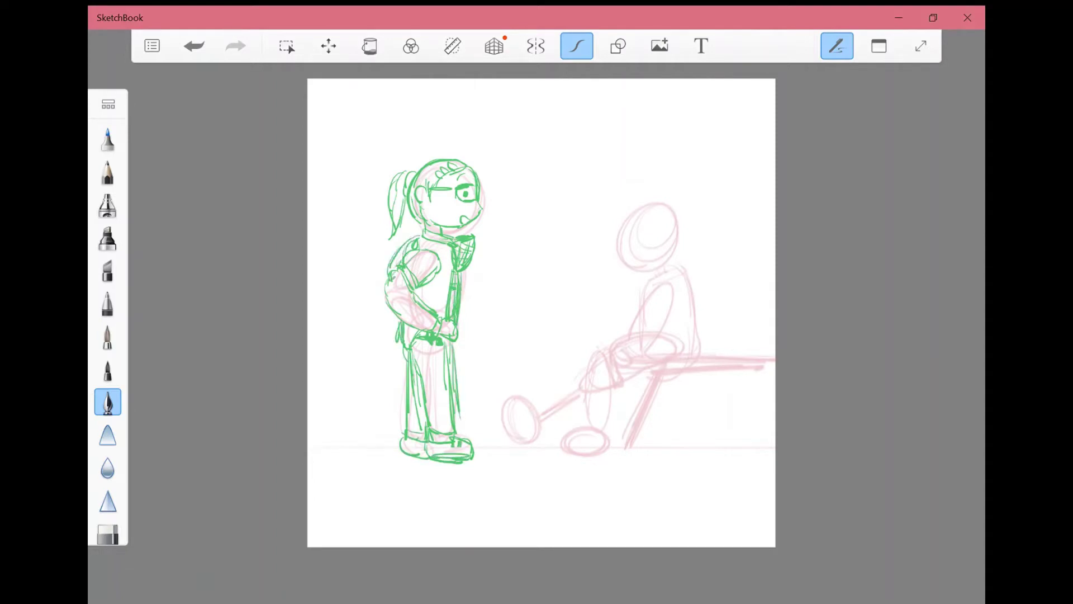
Draw the seated figure's head in profile in green, redoing the face with an open mouth.
{"action": "mouse_move", "coordinate": [646, 202]}
{"action": "left_mouse_down"}
{"action": "mouse_move", "coordinate": [623, 221]}
{"action": "mouse_move", "coordinate": [658, 195]}
{"action": "mouse_move", "coordinate": [686, 215]}
{"action": "mouse_move", "coordinate": [674, 252]}
{"action": "mouse_move", "coordinate": [619, 264]}
{"action": "mouse_move", "coordinate": [648, 269]}
{"action": "left_mouse_up"}
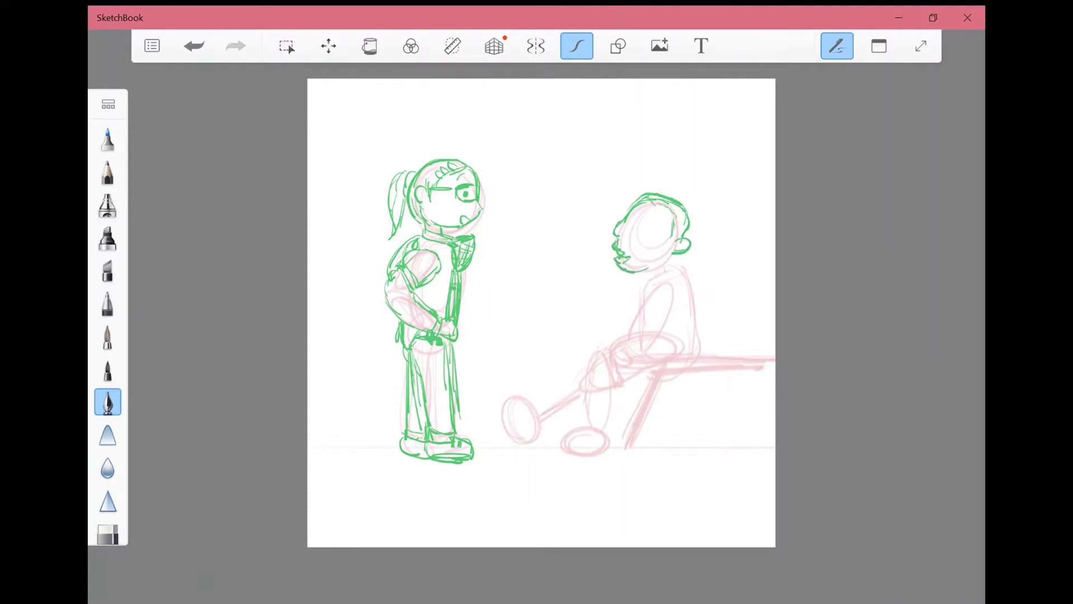
{"action": "key", "text": "ctrl+z"}
{"action": "key", "text": "ctrl+z"}
{"action": "left_click_drag", "start_coordinate": [614, 246], "coordinate": [635, 252]}
Draw the seated figure's chin, collar and sleeved arm with the hand resting on the knee.
{"action": "mouse_move", "coordinate": [617, 258]}
{"action": "left_mouse_down"}
{"action": "mouse_move", "coordinate": [631, 273]}
{"action": "mouse_move", "coordinate": [696, 280]}
{"action": "mouse_move", "coordinate": [626, 332]}
{"action": "left_mouse_up"}
{"action": "mouse_move", "coordinate": [678, 287]}
{"action": "left_mouse_down"}
{"action": "mouse_move", "coordinate": [642, 361]}
{"action": "mouse_move", "coordinate": [612, 355]}
{"action": "mouse_move", "coordinate": [604, 370]}
{"action": "left_mouse_up"}
{"action": "left_click_drag", "start_coordinate": [609, 356], "coordinate": [593, 373]}
{"action": "left_click_drag", "start_coordinate": [641, 284], "coordinate": [632, 311]}
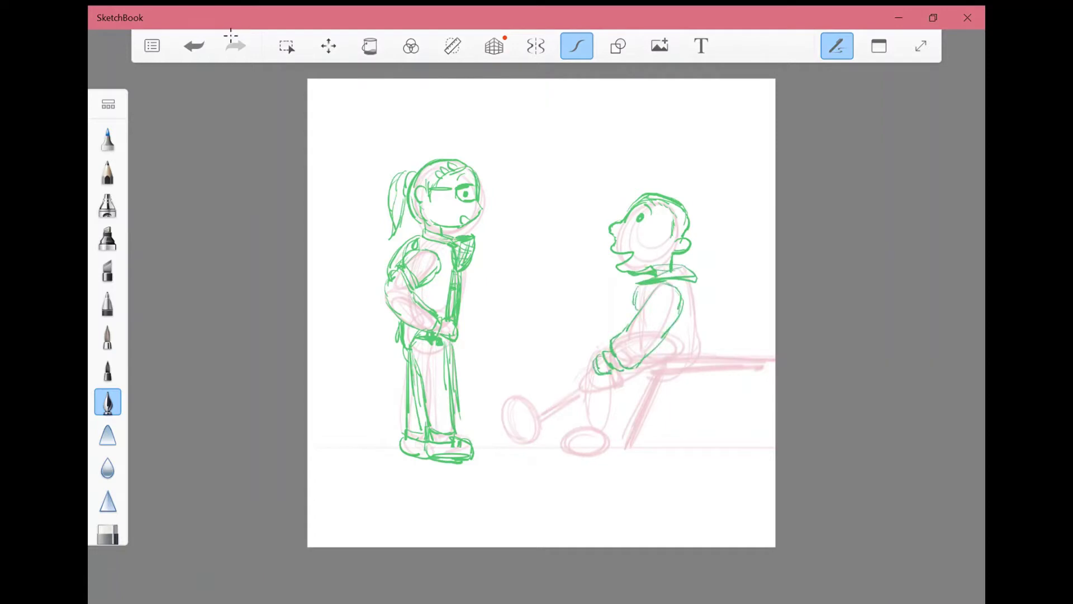
Draw the seated figure's jacket back, chest and hem, and outline the thigh edge around the hand.
{"action": "left_click_drag", "start_coordinate": [695, 282], "coordinate": [702, 351]}
{"action": "left_click_drag", "start_coordinate": [634, 295], "coordinate": [631, 317]}
{"action": "left_click_drag", "start_coordinate": [642, 366], "coordinate": [666, 380]}
{"action": "mouse_move", "coordinate": [702, 334]}
{"action": "left_mouse_down"}
{"action": "mouse_move", "coordinate": [647, 383]}
{"action": "mouse_move", "coordinate": [665, 388]}
{"action": "left_mouse_up"}
{"action": "mouse_move", "coordinate": [640, 386]}
{"action": "left_mouse_down"}
{"action": "mouse_move", "coordinate": [695, 383]}
{"action": "mouse_move", "coordinate": [611, 387]}
{"action": "left_mouse_up"}
{"action": "left_click_drag", "start_coordinate": [588, 347], "coordinate": [597, 366]}
{"action": "left_click_drag", "start_coordinate": [596, 371], "coordinate": [615, 395]}
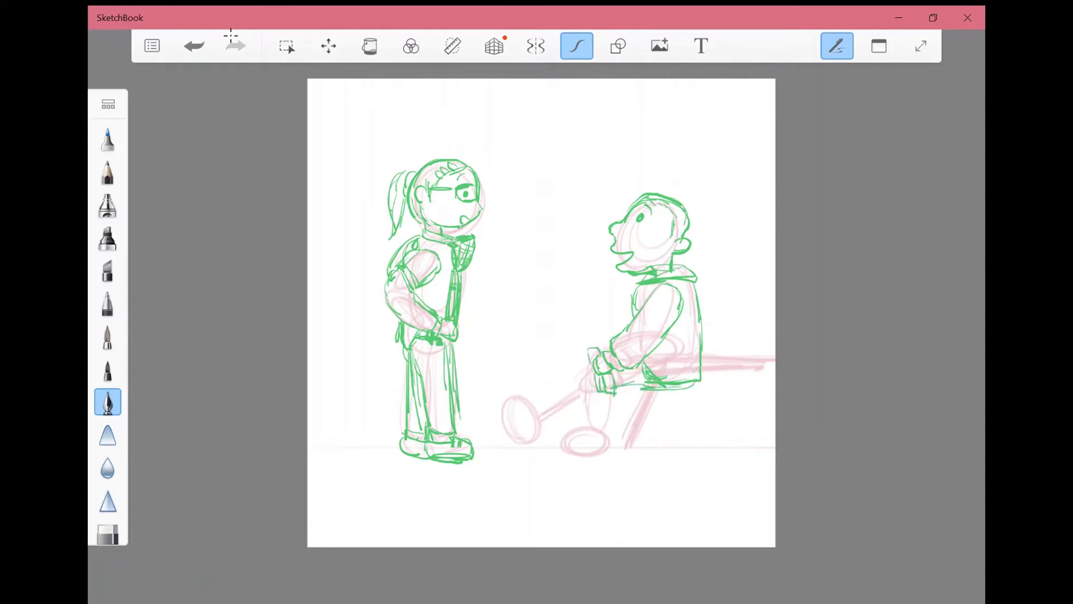
Draw the seated figure's extended leg with its knee section, thin lower rod and raised foot.
{"action": "left_click_drag", "start_coordinate": [595, 343], "coordinate": [610, 346]}
{"action": "mouse_move", "coordinate": [647, 385]}
{"action": "left_mouse_down"}
{"action": "mouse_move", "coordinate": [542, 414]}
{"action": "mouse_move", "coordinate": [571, 391]}
{"action": "mouse_move", "coordinate": [556, 398]}
{"action": "left_mouse_up"}
{"action": "mouse_move", "coordinate": [578, 389]}
{"action": "left_mouse_down"}
{"action": "mouse_move", "coordinate": [574, 407]}
{"action": "mouse_move", "coordinate": [515, 443]}
{"action": "left_mouse_up"}
{"action": "mouse_move", "coordinate": [519, 432]}
{"action": "left_mouse_down"}
{"action": "mouse_move", "coordinate": [485, 427]}
{"action": "mouse_move", "coordinate": [527, 451]}
{"action": "left_mouse_up"}
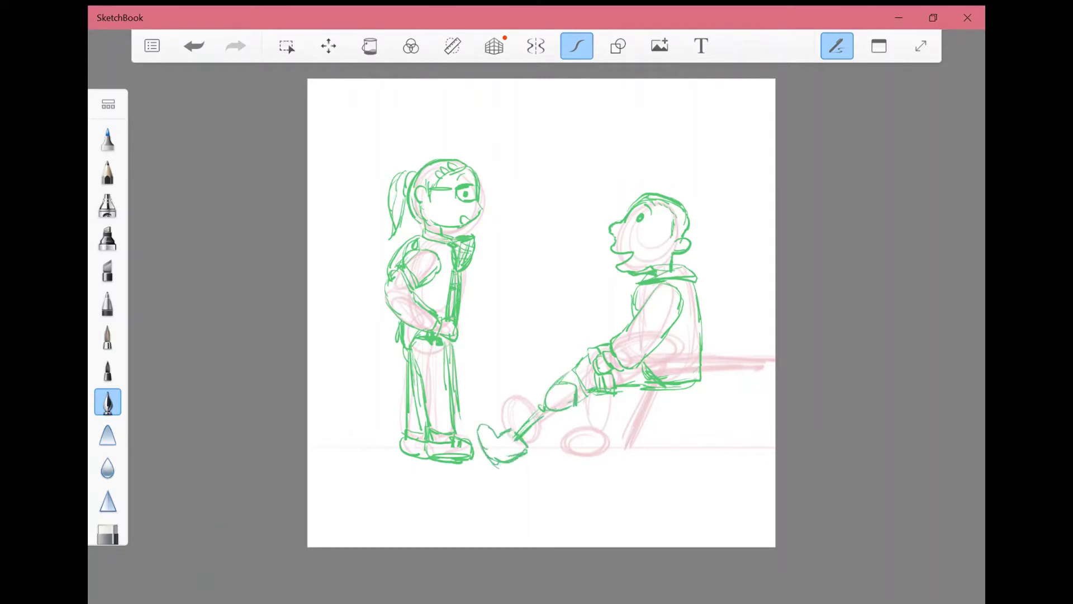
Draw the seated figure's bent leg with a trouser cuff and a shoe flat on the ground.
{"action": "left_click_drag", "start_coordinate": [625, 390], "coordinate": [671, 394]}
{"action": "left_click_drag", "start_coordinate": [580, 404], "coordinate": [581, 430]}
{"action": "mouse_move", "coordinate": [619, 396]}
{"action": "left_mouse_down"}
{"action": "mouse_move", "coordinate": [615, 426]}
{"action": "mouse_move", "coordinate": [581, 434]}
{"action": "left_mouse_up"}
{"action": "mouse_move", "coordinate": [593, 428]}
{"action": "left_mouse_down"}
{"action": "mouse_move", "coordinate": [584, 446]}
{"action": "mouse_move", "coordinate": [609, 443]}
{"action": "left_mouse_up"}
{"action": "mouse_move", "coordinate": [587, 439]}
{"action": "left_mouse_down"}
{"action": "mouse_move", "coordinate": [558, 458]}
{"action": "mouse_move", "coordinate": [602, 467]}
{"action": "left_mouse_up"}
{"action": "left_click_drag", "start_coordinate": [614, 442], "coordinate": [587, 462]}
Draw the bench seat, its slanted leg and the ground line across the canvas in green.
{"action": "mouse_move", "coordinate": [699, 383]}
{"action": "left_mouse_down"}
{"action": "mouse_move", "coordinate": [770, 375]}
{"action": "mouse_move", "coordinate": [626, 388]}
{"action": "left_mouse_up"}
{"action": "left_click_drag", "start_coordinate": [649, 396], "coordinate": [621, 467]}
{"action": "mouse_move", "coordinate": [315, 446]}
{"action": "left_mouse_down"}
{"action": "mouse_move", "coordinate": [775, 446]}
{"action": "mouse_move", "coordinate": [774, 456]}
{"action": "left_mouse_up"}
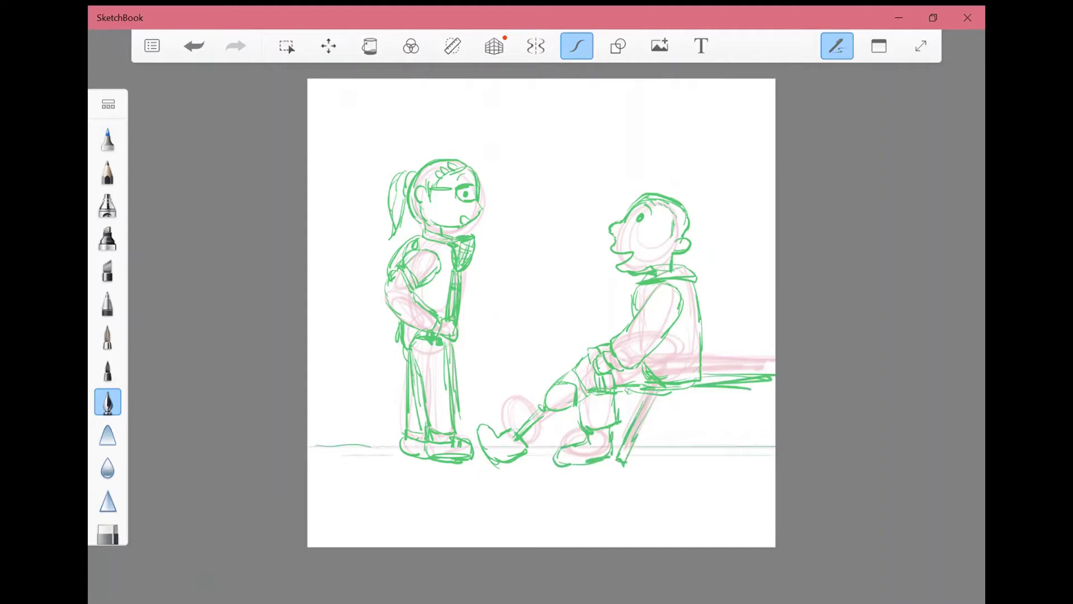
Set up the layers for final inking with an empty top layer, the green drawing faded and the pink sketch hidden.
{"action": "left_click", "coordinate": [879, 46]}
{"action": "left_click", "coordinate": [839, 284]}
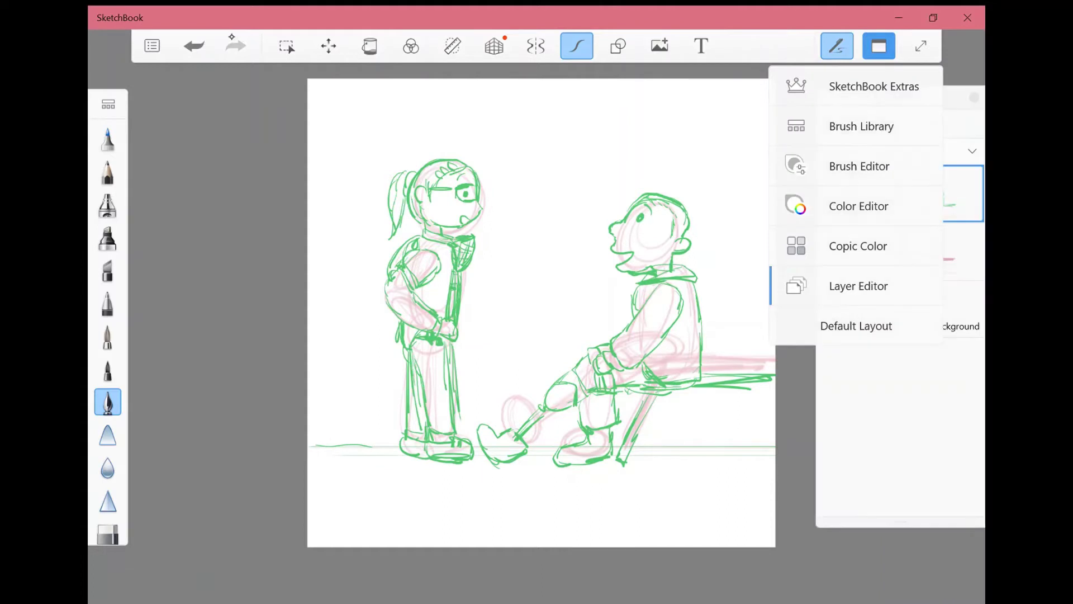
{"action": "left_click", "coordinate": [900, 338]}
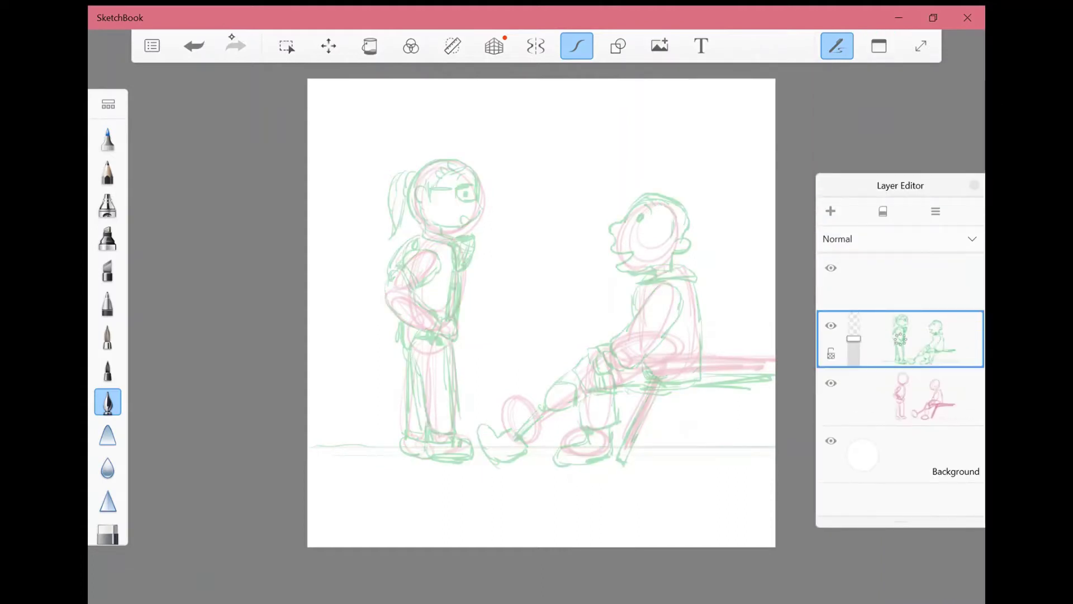
{"action": "left_click", "coordinate": [900, 395]}
{"action": "key", "text": "ctrl+l"}
Change the Inking Pen colour to a dark neutral from the Copic greys.
{"action": "left_click", "coordinate": [879, 46]}
{"action": "left_click", "coordinate": [852, 244]}
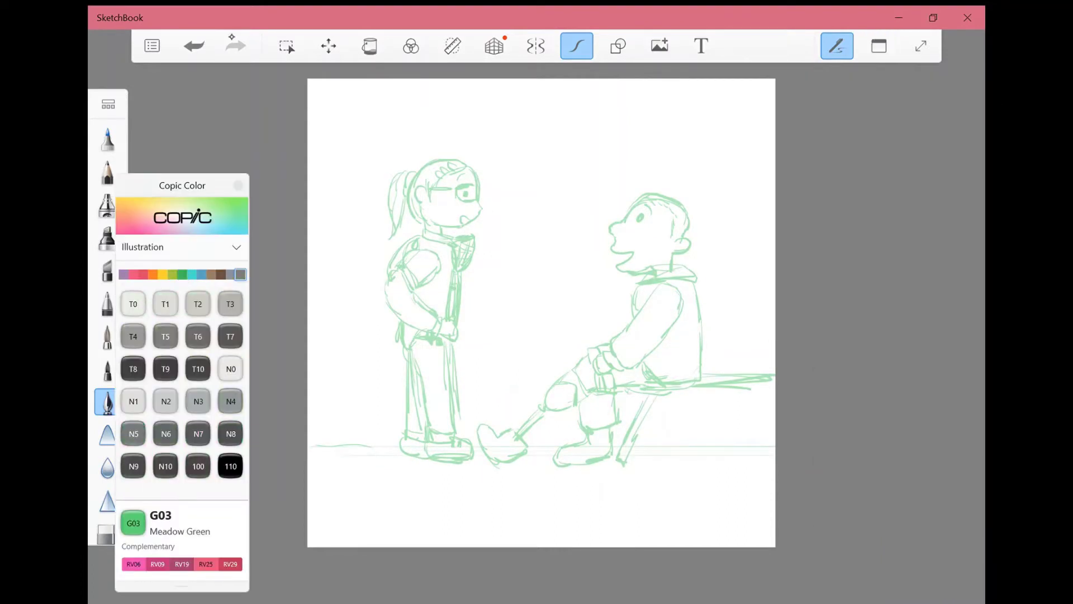
{"action": "left_click", "coordinate": [166, 437]}
Ink the standing figure's eye, glasses frame, eyebrow and forehead over the faded green drawing.
{"action": "scroll", "coordinate": [583, 213], "scroll_direction": "up", "scroll_amount": 4}
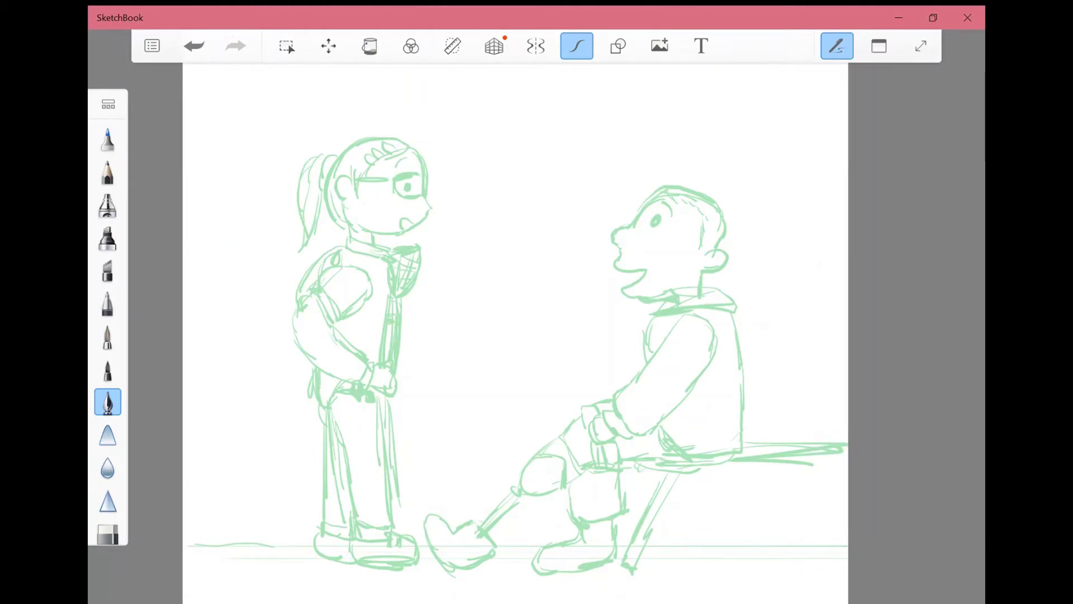
{"action": "mouse_move", "coordinate": [390, 175]}
{"action": "left_mouse_down"}
{"action": "mouse_move", "coordinate": [392, 199]}
{"action": "mouse_move", "coordinate": [421, 174]}
{"action": "mouse_move", "coordinate": [423, 201]}
{"action": "left_mouse_up"}
{"action": "mouse_move", "coordinate": [422, 175]}
{"action": "left_mouse_down"}
{"action": "mouse_move", "coordinate": [411, 196]}
{"action": "mouse_move", "coordinate": [426, 195]}
{"action": "left_mouse_up"}
{"action": "key", "text": "ctrl+z"}
{"action": "mouse_move", "coordinate": [424, 171]}
{"action": "left_mouse_down"}
{"action": "mouse_move", "coordinate": [428, 193]}
{"action": "mouse_move", "coordinate": [412, 190]}
{"action": "left_mouse_up"}
{"action": "left_click_drag", "start_coordinate": [418, 151], "coordinate": [426, 170]}
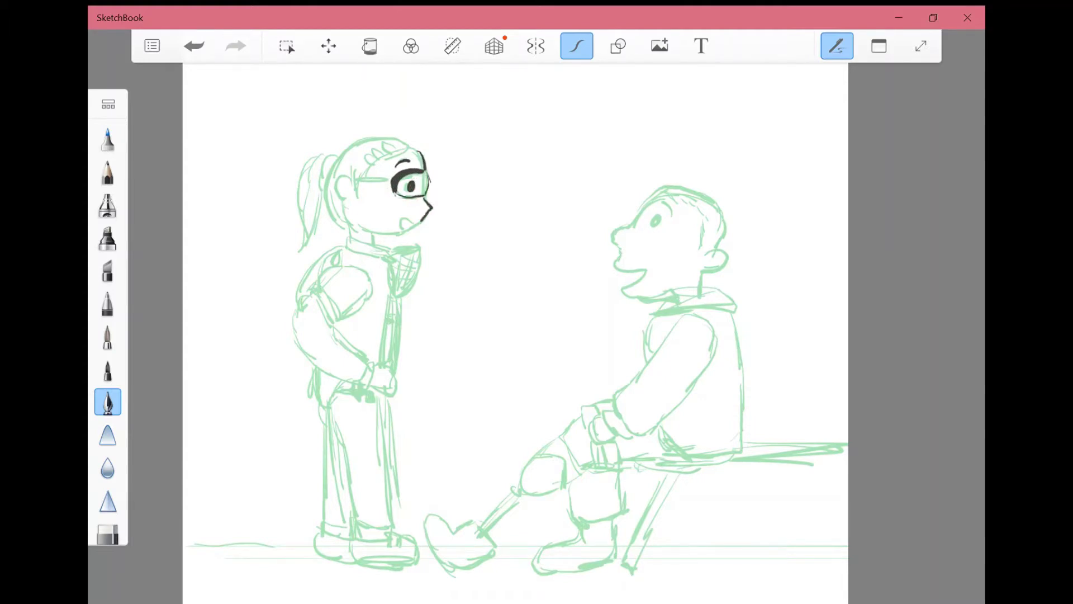
Undo the last face stroke and ink the area below the nose, the mouth and the jawline.
{"action": "key", "text": "ctrl+z"}
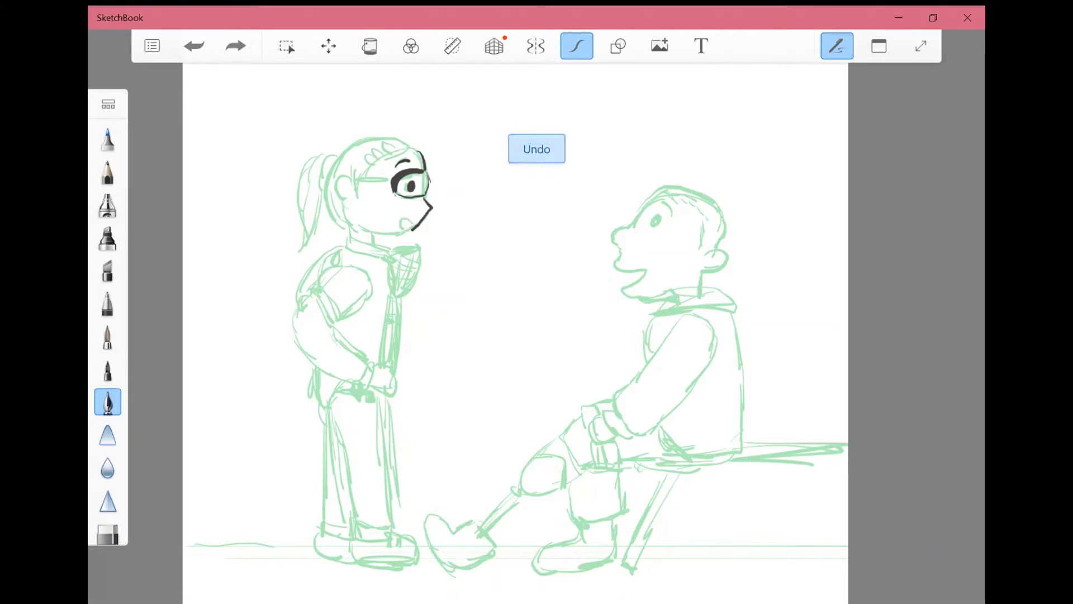
{"action": "left_click_drag", "start_coordinate": [431, 202], "coordinate": [406, 232]}
{"action": "left_click_drag", "start_coordinate": [356, 224], "coordinate": [391, 238]}
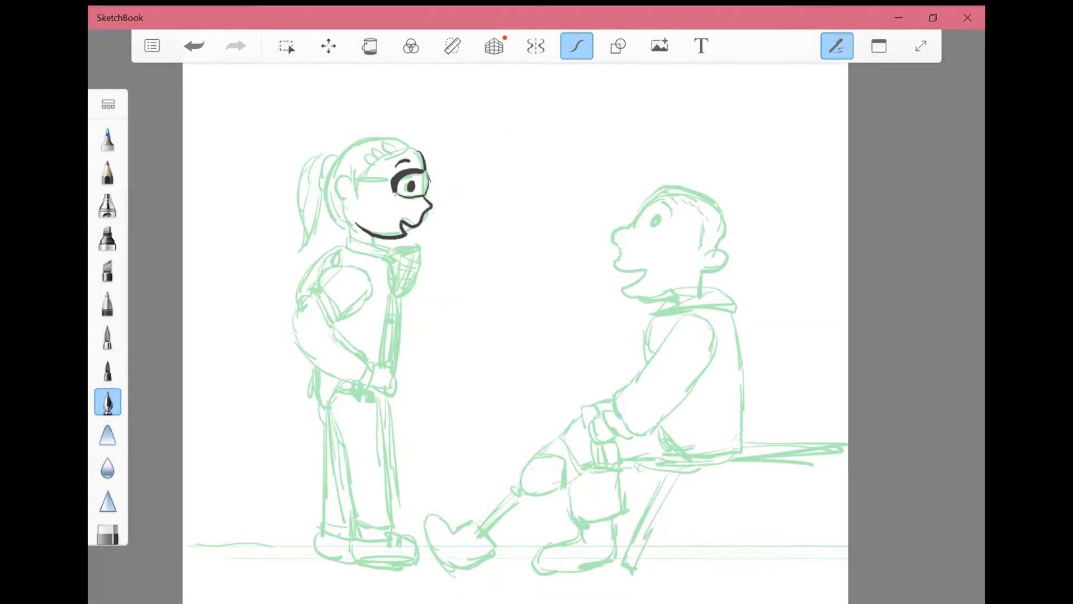
Ink the glasses' side arm, the hair locks above the forehead and the back of the standing figure's head.
{"action": "mouse_move", "coordinate": [353, 175]}
{"action": "left_mouse_down"}
{"action": "mouse_move", "coordinate": [351, 198]}
{"action": "mouse_move", "coordinate": [392, 181]}
{"action": "left_mouse_up"}
{"action": "mouse_move", "coordinate": [408, 141]}
{"action": "left_mouse_down"}
{"action": "mouse_move", "coordinate": [373, 139]}
{"action": "mouse_move", "coordinate": [353, 194]}
{"action": "mouse_move", "coordinate": [379, 149]}
{"action": "left_mouse_up"}
{"action": "key", "text": "ctrl+z"}
{"action": "left_click_drag", "start_coordinate": [381, 145], "coordinate": [363, 164]}
{"action": "mouse_move", "coordinate": [407, 144]}
{"action": "left_mouse_down"}
{"action": "mouse_move", "coordinate": [328, 194]}
{"action": "mouse_move", "coordinate": [351, 239]}
{"action": "left_mouse_up"}
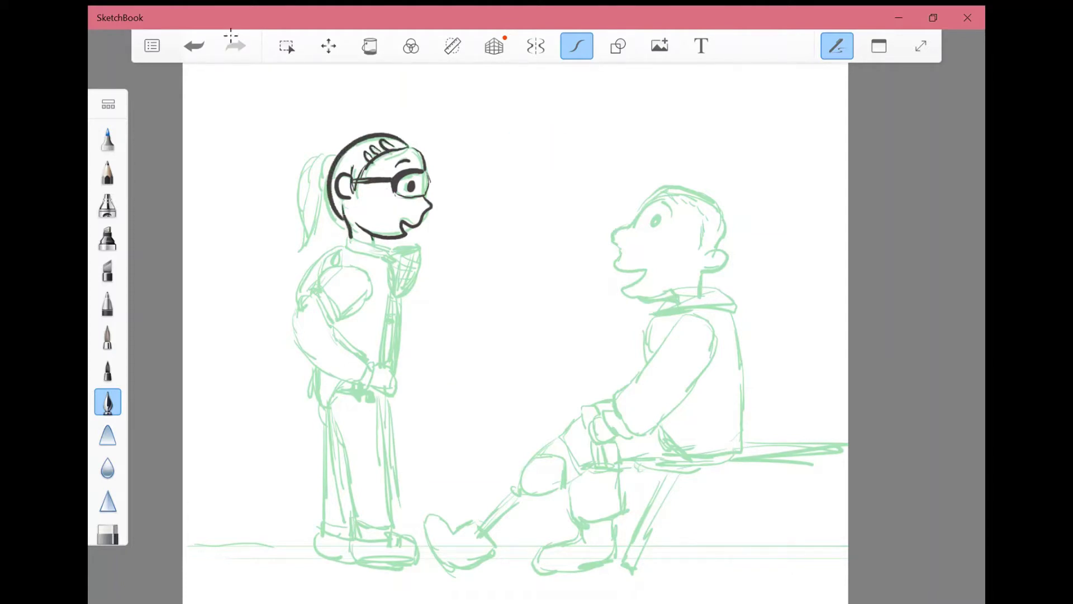
Ink the standing figure's ponytail, replacing the first strokes with cleaner curves.
{"action": "left_click_drag", "start_coordinate": [334, 155], "coordinate": [318, 194]}
{"action": "left_click_drag", "start_coordinate": [322, 150], "coordinate": [300, 241]}
{"action": "key", "text": "ctrl+z"}
{"action": "key", "text": "ctrl+z"}
{"action": "left_click_drag", "start_coordinate": [341, 147], "coordinate": [323, 179]}
{"action": "left_click_drag", "start_coordinate": [336, 146], "coordinate": [316, 226]}
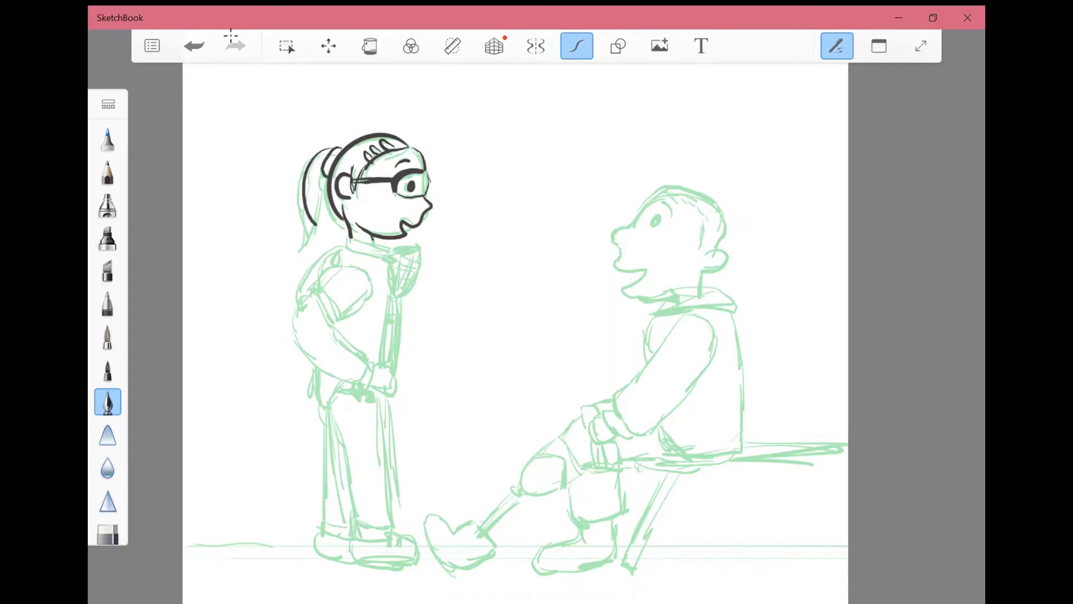
{"action": "left_click_drag", "start_coordinate": [328, 187], "coordinate": [316, 240]}
{"action": "mouse_move", "coordinate": [321, 209]}
{"action": "left_mouse_down"}
{"action": "mouse_move", "coordinate": [313, 244]}
{"action": "mouse_move", "coordinate": [343, 248]}
{"action": "left_mouse_up"}
Ink the standing figure's collar and the crosshatched neckerchief below it.
{"action": "left_click_drag", "start_coordinate": [346, 246], "coordinate": [394, 264]}
{"action": "key", "text": "ctrl+z"}
{"action": "left_click", "coordinate": [230, 35]}
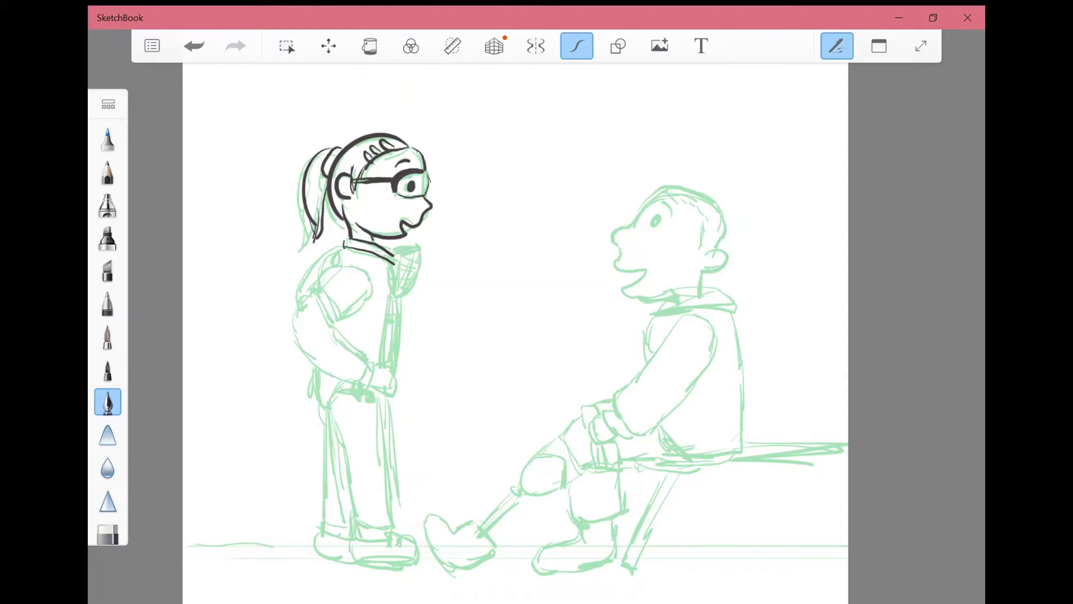
{"action": "left_click_drag", "start_coordinate": [394, 252], "coordinate": [421, 248]}
{"action": "left_click_drag", "start_coordinate": [419, 250], "coordinate": [397, 297]}
{"action": "mouse_move", "coordinate": [397, 261]}
{"action": "left_mouse_down"}
{"action": "mouse_move", "coordinate": [405, 276]}
{"action": "mouse_move", "coordinate": [416, 256]}
{"action": "left_mouse_up"}
{"action": "left_click_drag", "start_coordinate": [404, 279], "coordinate": [418, 262]}
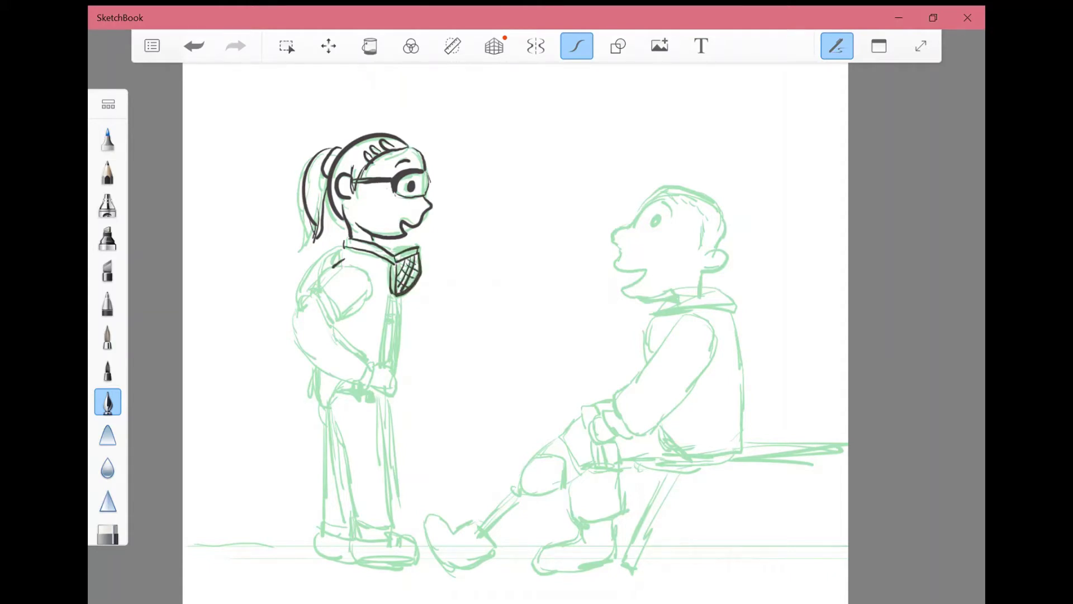
{"action": "left_click_drag", "start_coordinate": [335, 267], "coordinate": [316, 292]}
{"action": "left_click_drag", "start_coordinate": [369, 258], "coordinate": [338, 323]}
{"action": "mouse_move", "coordinate": [335, 292]}
{"action": "left_mouse_down"}
{"action": "mouse_move", "coordinate": [313, 328]}
{"action": "mouse_move", "coordinate": [297, 329]}
{"action": "left_mouse_up"}
{"action": "key", "text": "ctrl+z"}
{"action": "key", "text": "ctrl+z"}
{"action": "key", "text": "ctrl+z"}
{"action": "key", "text": "ctrl+z"}
{"action": "key", "text": "ctrl+z"}
{"action": "key", "text": "ctrl+z"}
Ink the standing figure's puffed short sleeve and its cuff, undoing strokes that miss the guide.
{"action": "left_click_drag", "start_coordinate": [321, 287], "coordinate": [341, 322]}
{"action": "left_click_drag", "start_coordinate": [307, 291], "coordinate": [339, 323]}
{"action": "mouse_move", "coordinate": [348, 264]}
{"action": "left_mouse_down"}
{"action": "mouse_move", "coordinate": [318, 286]}
{"action": "mouse_move", "coordinate": [351, 309]}
{"action": "mouse_move", "coordinate": [324, 286]}
{"action": "mouse_move", "coordinate": [347, 318]}
{"action": "mouse_move", "coordinate": [358, 313]}
{"action": "left_mouse_up"}
{"action": "key", "text": "ctrl+z"}
{"action": "key", "text": "ctrl+z"}
{"action": "left_click_drag", "start_coordinate": [323, 278], "coordinate": [348, 260]}
{"action": "mouse_move", "coordinate": [348, 260]}
{"action": "left_mouse_down"}
{"action": "mouse_move", "coordinate": [378, 286]}
{"action": "mouse_move", "coordinate": [323, 334]}
{"action": "left_mouse_up"}
{"action": "mouse_move", "coordinate": [296, 302]}
{"action": "left_mouse_down"}
{"action": "mouse_move", "coordinate": [287, 336]}
{"action": "mouse_move", "coordinate": [301, 349]}
{"action": "left_mouse_up"}
{"action": "key", "text": "ctrl+z"}
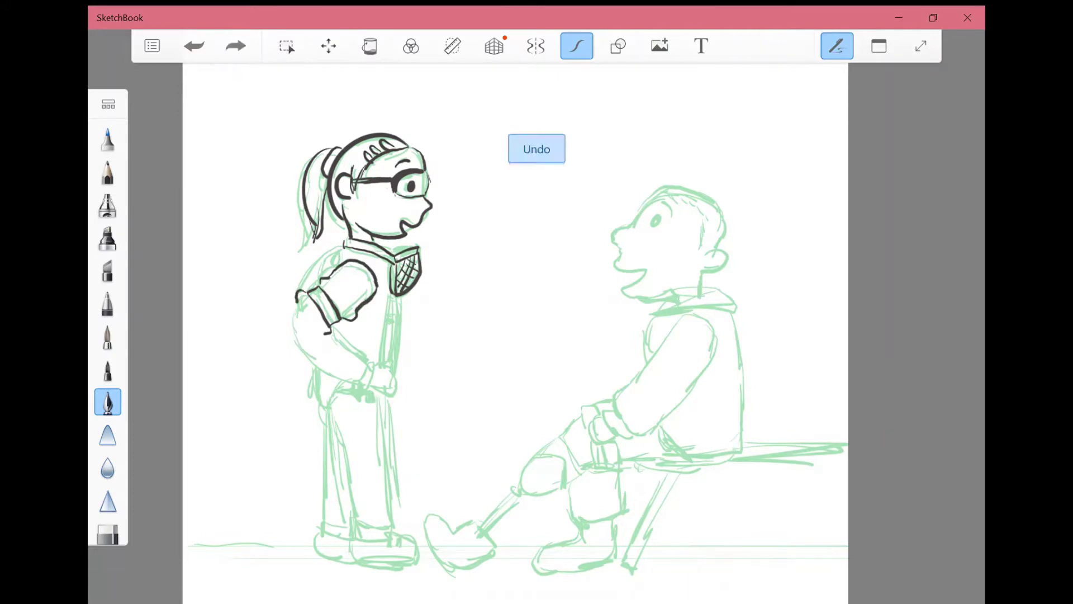
Ink the standing figure's bent forearm, cuff and hand, and add the shoulder and upper-back line.
{"action": "key", "text": "ctrl+z"}
{"action": "mouse_move", "coordinate": [307, 289]}
{"action": "left_mouse_down"}
{"action": "mouse_move", "coordinate": [299, 305]}
{"action": "mouse_move", "coordinate": [342, 369]}
{"action": "left_mouse_up"}
{"action": "left_click_drag", "start_coordinate": [333, 330], "coordinate": [391, 370]}
{"action": "left_click_drag", "start_coordinate": [358, 382], "coordinate": [385, 394]}
{"action": "left_click_drag", "start_coordinate": [345, 249], "coordinate": [333, 271]}
{"action": "left_click_drag", "start_coordinate": [311, 283], "coordinate": [339, 246]}
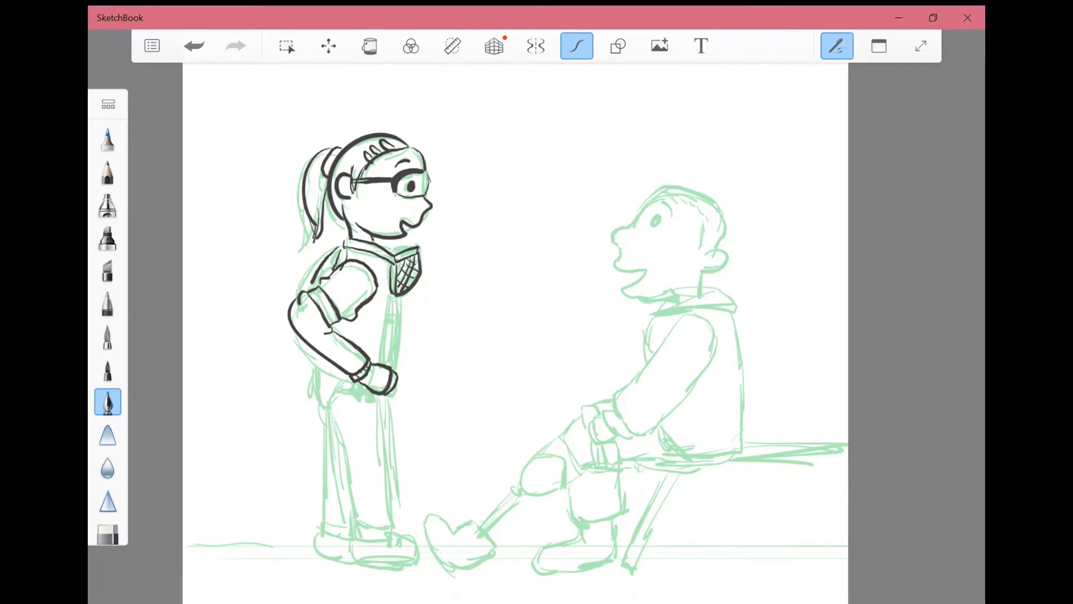
Ink the standing figure's vest with its back, front edge and hem, plus the two small tabs hanging below it.
{"action": "left_click_drag", "start_coordinate": [309, 350], "coordinate": [307, 391]}
{"action": "left_click_drag", "start_coordinate": [392, 295], "coordinate": [368, 360]}
{"action": "mouse_move", "coordinate": [313, 398]}
{"action": "left_mouse_down"}
{"action": "mouse_move", "coordinate": [350, 375]}
{"action": "mouse_move", "coordinate": [349, 403]}
{"action": "left_mouse_up"}
{"action": "mouse_move", "coordinate": [357, 382]}
{"action": "left_mouse_down"}
{"action": "mouse_move", "coordinate": [359, 405]}
{"action": "mouse_move", "coordinate": [369, 403]}
{"action": "left_mouse_up"}
{"action": "left_click_drag", "start_coordinate": [348, 403], "coordinate": [357, 405]}
{"action": "mouse_move", "coordinate": [367, 396]}
{"action": "left_mouse_down"}
{"action": "mouse_move", "coordinate": [378, 407]}
{"action": "mouse_move", "coordinate": [343, 390]}
{"action": "left_mouse_up"}
{"action": "left_click", "coordinate": [194, 46]}
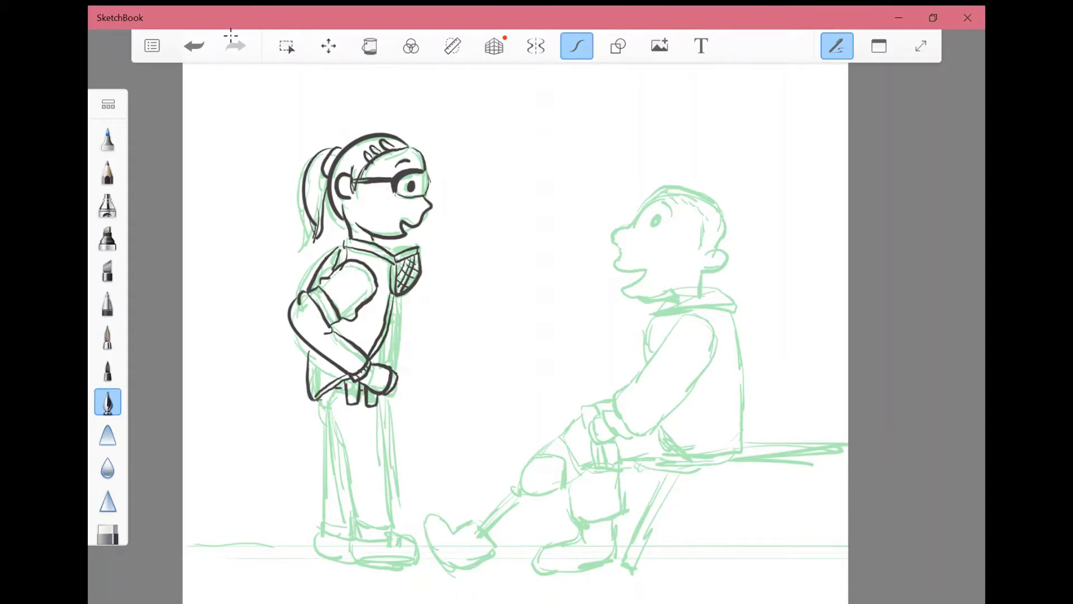
{"action": "left_click_drag", "start_coordinate": [400, 297], "coordinate": [387, 361]}
{"action": "left_click_drag", "start_coordinate": [321, 403], "coordinate": [352, 535]}
{"action": "left_click_drag", "start_coordinate": [387, 395], "coordinate": [390, 525]}
{"action": "key", "text": "ctrl+z"}
{"action": "mouse_move", "coordinate": [315, 401]}
{"action": "left_mouse_down"}
{"action": "mouse_move", "coordinate": [294, 520]}
{"action": "mouse_move", "coordinate": [342, 471]}
{"action": "left_mouse_up"}
{"action": "mouse_move", "coordinate": [346, 538]}
{"action": "left_mouse_down"}
{"action": "mouse_move", "coordinate": [402, 569]}
{"action": "mouse_move", "coordinate": [422, 564]}
{"action": "left_mouse_up"}
{"action": "key", "text": "ctrl+z"}
{"action": "key", "text": "ctrl+z"}
{"action": "key", "text": "ctrl+z"}
{"action": "key", "text": "ctrl+z"}
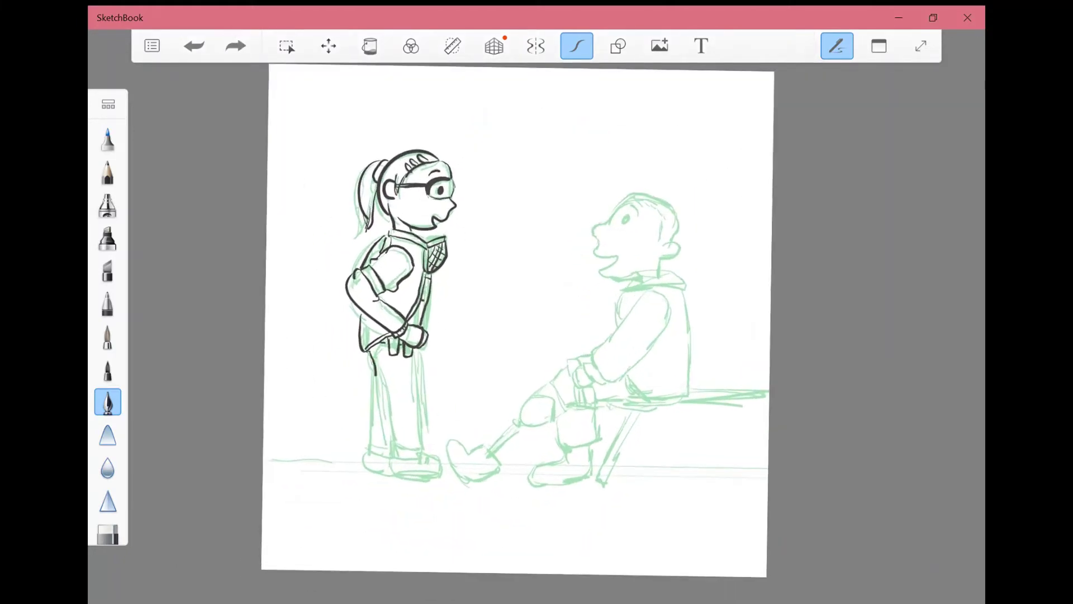
Ink the standing figure's trouser legs, hems and laced shoes, undoing strokes that look off.
{"action": "left_click_drag", "start_coordinate": [373, 370], "coordinate": [378, 444]}
{"action": "left_click_drag", "start_coordinate": [419, 351], "coordinate": [408, 448]}
{"action": "key", "text": "ctrl+z"}
{"action": "left_click_drag", "start_coordinate": [373, 442], "coordinate": [408, 451]}
{"action": "mouse_move", "coordinate": [373, 443]}
{"action": "left_mouse_down"}
{"action": "mouse_move", "coordinate": [381, 475]}
{"action": "mouse_move", "coordinate": [428, 478]}
{"action": "mouse_move", "coordinate": [420, 455]}
{"action": "left_mouse_up"}
{"action": "key", "text": "ctrl+z"}
{"action": "left_click_drag", "start_coordinate": [412, 454], "coordinate": [418, 438]}
{"action": "left_click_drag", "start_coordinate": [367, 351], "coordinate": [373, 442]}
{"action": "key", "text": "ctrl+z"}
{"action": "left_click_drag", "start_coordinate": [367, 353], "coordinate": [372, 471]}
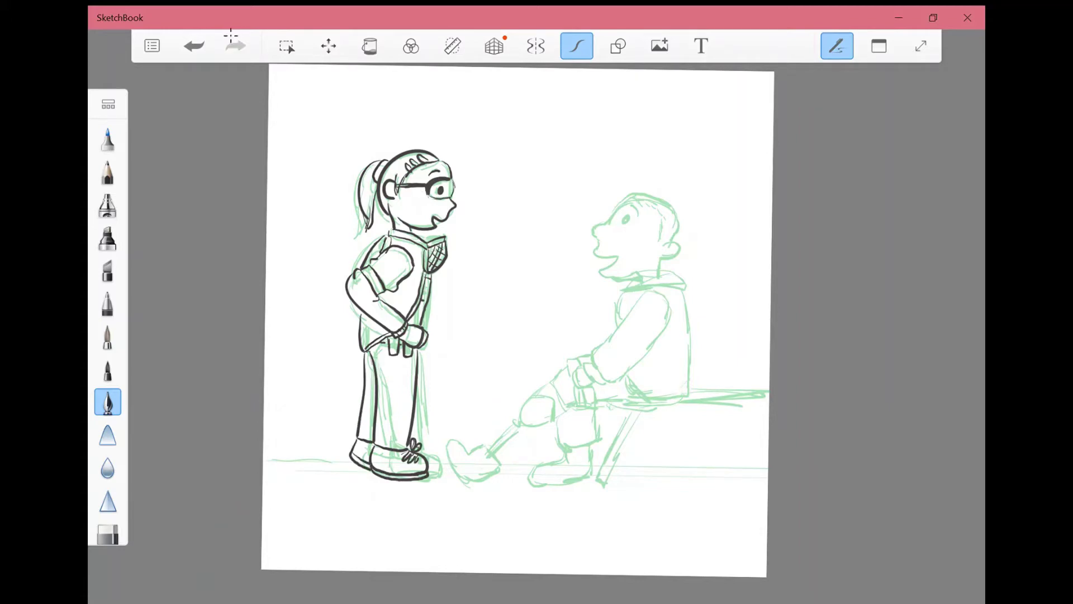
Ink the seated figure's head, smiling profile and jacket collar, replacing the first head outline with a cleaner one.
{"action": "mouse_move", "coordinate": [648, 197]}
{"action": "left_mouse_down"}
{"action": "mouse_move", "coordinate": [599, 240]}
{"action": "mouse_move", "coordinate": [610, 267]}
{"action": "left_mouse_up"}
{"action": "left_click_drag", "start_coordinate": [666, 231], "coordinate": [669, 253]}
{"action": "mouse_move", "coordinate": [612, 210]}
{"action": "left_mouse_down"}
{"action": "mouse_move", "coordinate": [662, 197]}
{"action": "mouse_move", "coordinate": [678, 227]}
{"action": "left_mouse_up"}
{"action": "key", "text": "ctrl+z"}
{"action": "key", "text": "ctrl+z"}
{"action": "mouse_move", "coordinate": [611, 216]}
{"action": "left_mouse_down"}
{"action": "mouse_move", "coordinate": [682, 230]}
{"action": "mouse_move", "coordinate": [592, 228]}
{"action": "mouse_move", "coordinate": [617, 252]}
{"action": "mouse_move", "coordinate": [629, 291]}
{"action": "mouse_move", "coordinate": [633, 282]}
{"action": "left_mouse_up"}
{"action": "key", "text": "ctrl+z"}
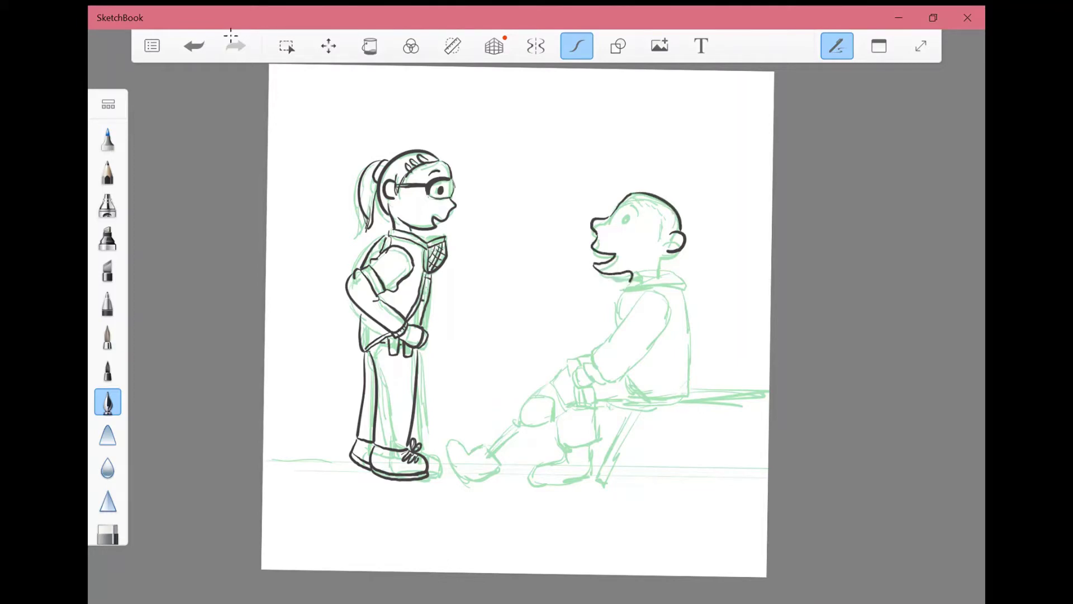
{"action": "mouse_move", "coordinate": [596, 229]}
{"action": "left_mouse_down"}
{"action": "mouse_move", "coordinate": [637, 195]}
{"action": "mouse_move", "coordinate": [682, 240]}
{"action": "left_mouse_up"}
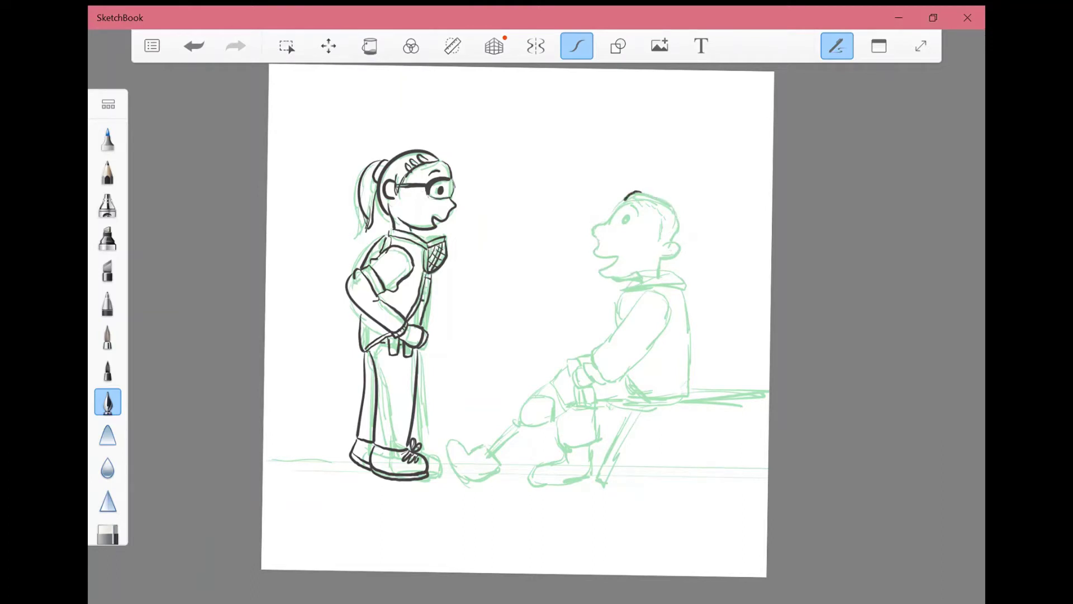
{"action": "mouse_move", "coordinate": [625, 199]}
{"action": "left_mouse_down"}
{"action": "mouse_move", "coordinate": [611, 216]}
{"action": "mouse_move", "coordinate": [620, 255]}
{"action": "left_mouse_up"}
{"action": "key", "text": "ctrl+z"}
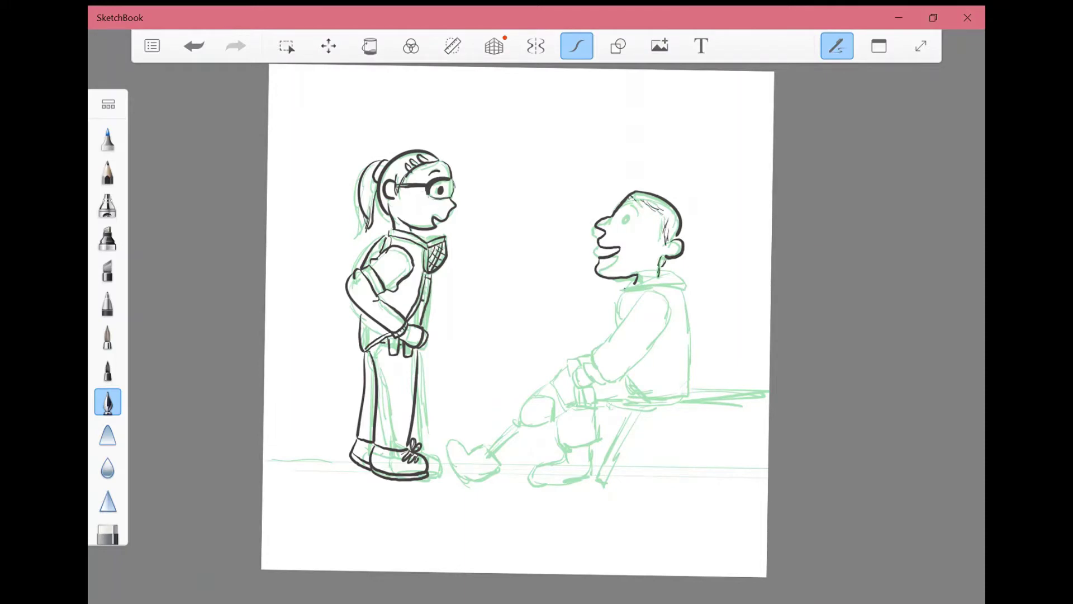
{"action": "left_click_drag", "start_coordinate": [625, 287], "coordinate": [678, 273]}
{"action": "mouse_move", "coordinate": [685, 286]}
{"action": "left_mouse_down"}
{"action": "mouse_move", "coordinate": [621, 293]}
{"action": "mouse_move", "coordinate": [589, 360]}
{"action": "left_mouse_up"}
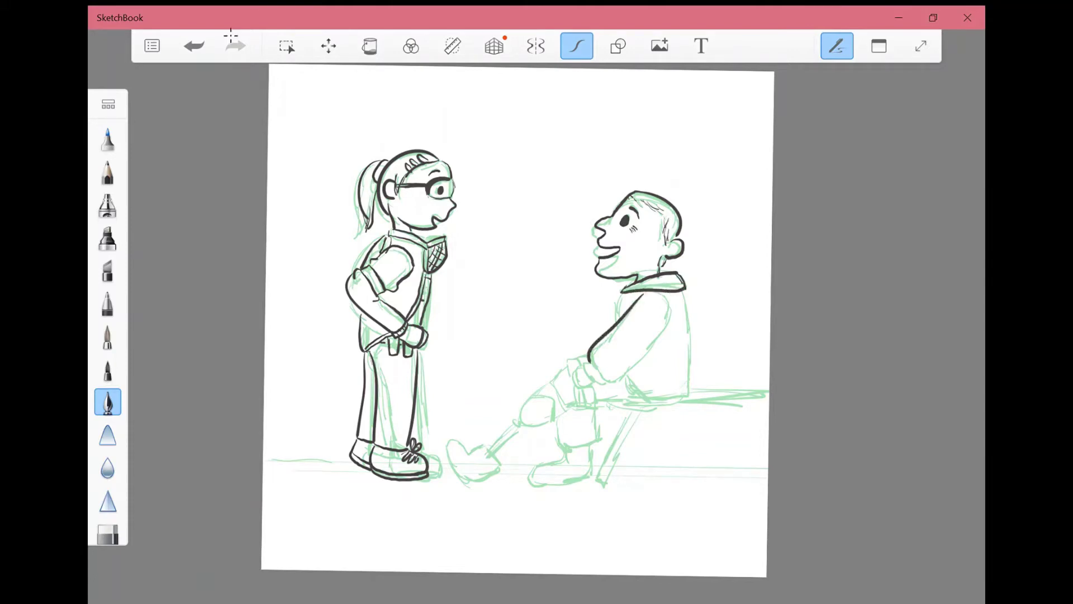
{"action": "mouse_move", "coordinate": [642, 290]}
{"action": "left_mouse_down"}
{"action": "mouse_move", "coordinate": [673, 358]}
{"action": "mouse_move", "coordinate": [589, 364]}
{"action": "mouse_move", "coordinate": [596, 392]}
{"action": "left_mouse_up"}
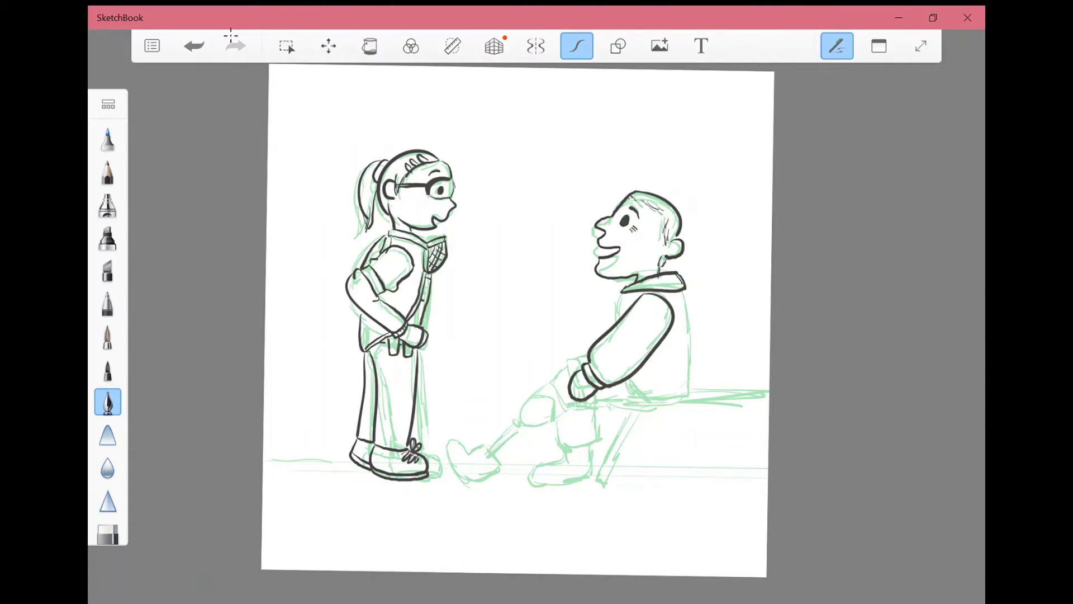
{"action": "key", "text": "ctrl+z"}
{"action": "key", "text": "ctrl+z"}
{"action": "key", "text": "ctrl+z"}
{"action": "key", "text": "ctrl+z"}
Ink the seated figure's near sleeve with a bent elbow, then its cuff and the hand resting on the thigh.
{"action": "mouse_move", "coordinate": [659, 292]}
{"action": "left_mouse_down"}
{"action": "mouse_move", "coordinate": [621, 347]}
{"action": "mouse_move", "coordinate": [660, 359]}
{"action": "left_mouse_up"}
{"action": "mouse_move", "coordinate": [622, 344]}
{"action": "left_mouse_down"}
{"action": "mouse_move", "coordinate": [594, 358]}
{"action": "mouse_move", "coordinate": [611, 389]}
{"action": "mouse_move", "coordinate": [665, 353]}
{"action": "mouse_move", "coordinate": [586, 365]}
{"action": "left_mouse_up"}
{"action": "key", "text": "ctrl+z"}
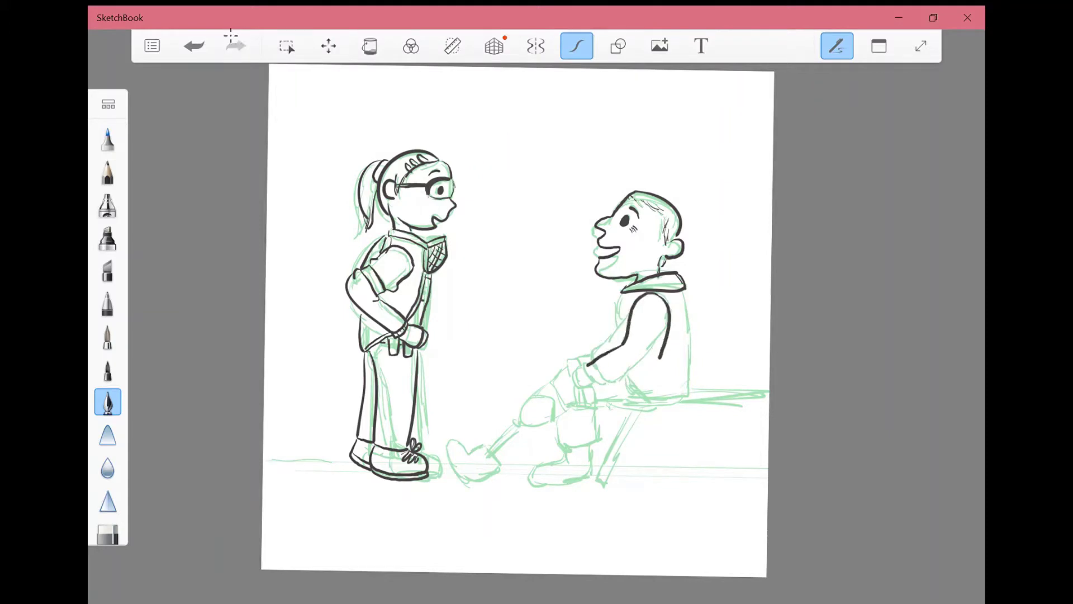
{"action": "left_click_drag", "start_coordinate": [660, 360], "coordinate": [599, 391]}
{"action": "mouse_move", "coordinate": [587, 363]}
{"action": "left_mouse_down"}
{"action": "mouse_move", "coordinate": [621, 385]}
{"action": "mouse_move", "coordinate": [599, 392]}
{"action": "mouse_move", "coordinate": [582, 370]}
{"action": "mouse_move", "coordinate": [590, 401]}
{"action": "left_mouse_up"}
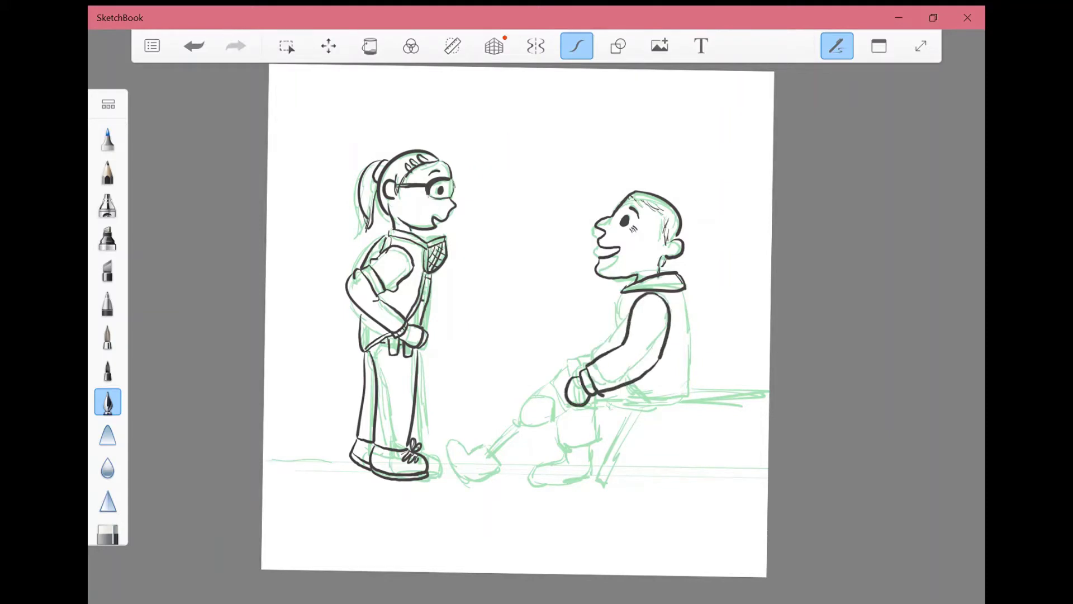
Ink the seated figure's jacket back and hem and the thigh underneath, redrawing the thigh and shorts edge.
{"action": "left_click_drag", "start_coordinate": [686, 292], "coordinate": [703, 378]}
{"action": "mouse_move", "coordinate": [633, 389]}
{"action": "left_mouse_down"}
{"action": "mouse_move", "coordinate": [703, 408]}
{"action": "mouse_move", "coordinate": [595, 406]}
{"action": "left_mouse_up"}
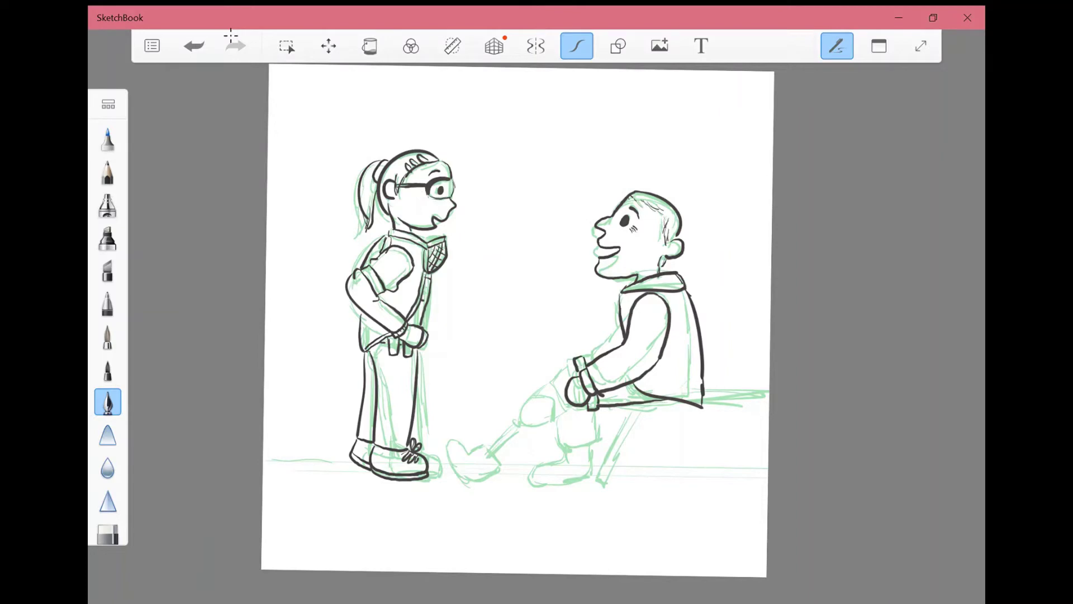
{"action": "key", "text": "ctrl+z"}
{"action": "left_click_drag", "start_coordinate": [572, 366], "coordinate": [544, 398]}
{"action": "key", "text": "ctrl+z"}
{"action": "key", "text": "ctrl+z"}
{"action": "key", "text": "ctrl+z"}
{"action": "key", "text": "ctrl+z"}
{"action": "key", "text": "ctrl+y"}
{"action": "left_click_drag", "start_coordinate": [697, 407], "coordinate": [597, 421]}
{"action": "left_click_drag", "start_coordinate": [606, 391], "coordinate": [606, 422]}
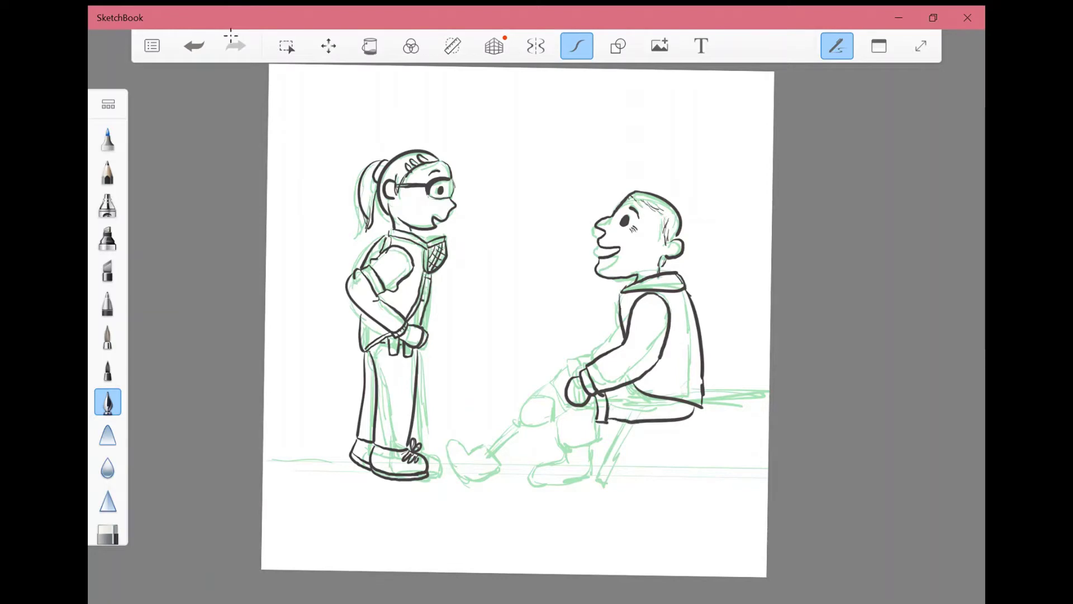
Ink the thigh and shorts opening of the seated figure's outstretched leg, discarding the first knee shapes.
{"action": "key", "text": "ctrl+z"}
{"action": "left_click_drag", "start_coordinate": [539, 406], "coordinate": [576, 429]}
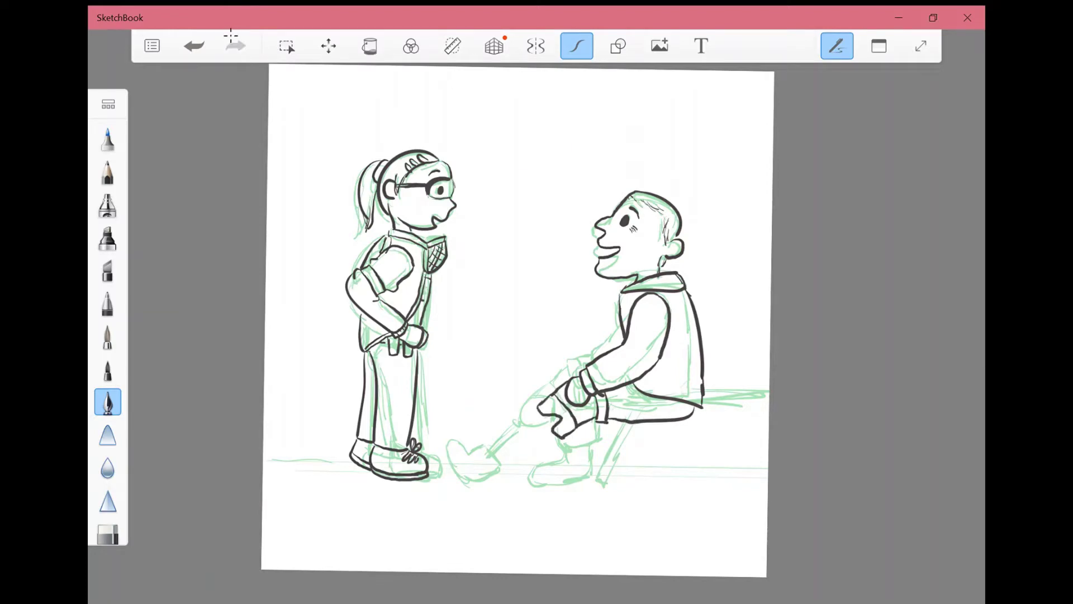
{"action": "key", "text": "ctrl+z"}
{"action": "key", "text": "ctrl+z"}
{"action": "left_click_drag", "start_coordinate": [536, 409], "coordinate": [560, 434]}
{"action": "key", "text": "ctrl+z"}
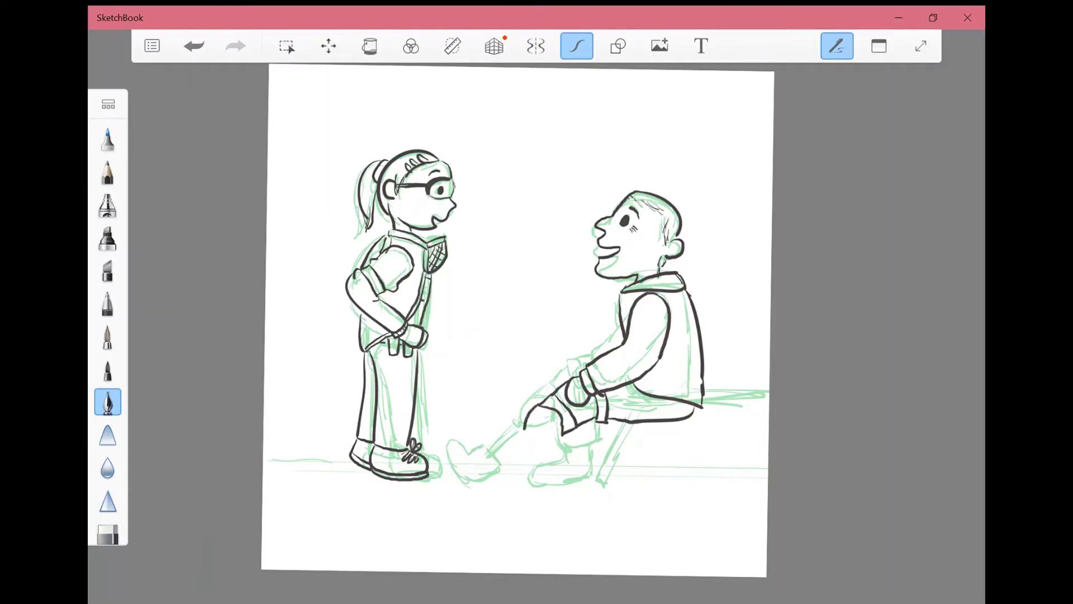
Ink the rounded socket of the outstretched prosthetic leg, comparing the drawing with and without the stroke.
{"action": "left_click_drag", "start_coordinate": [525, 425], "coordinate": [562, 434]}
{"action": "key", "text": "ctrl+z"}
{"action": "key", "text": "ctrl+y"}
{"action": "key", "text": "ctrl+z"}
{"action": "key", "text": "ctrl+y"}
{"action": "key", "text": "ctrl+z"}
{"action": "key", "text": "ctrl+y"}
{"action": "key", "text": "ctrl+z"}
{"action": "key", "text": "ctrl+y"}
Ink the raised shoe at the end of the prosthetic leg, replacing its rounded outline with a more angular one.
{"action": "left_click_drag", "start_coordinate": [479, 452], "coordinate": [439, 441]}
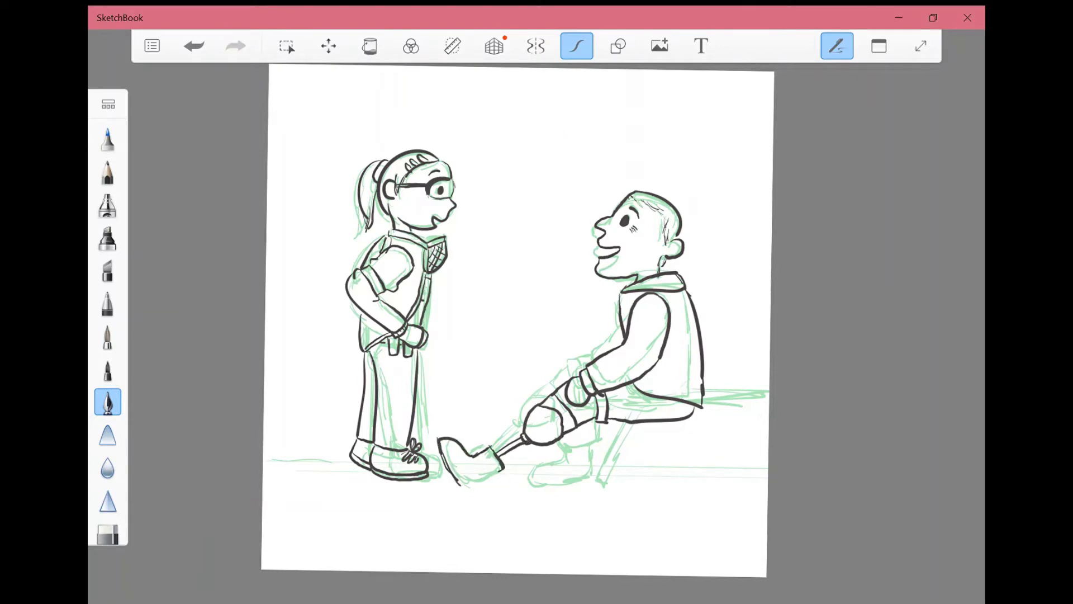
{"action": "left_click_drag", "start_coordinate": [501, 470], "coordinate": [439, 442]}
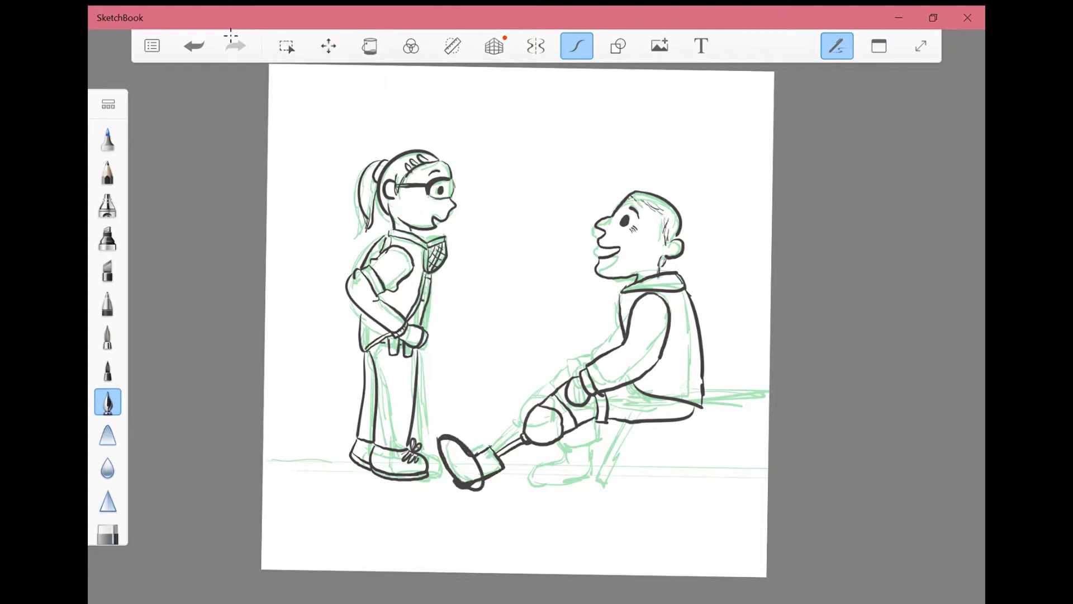
{"action": "key", "text": "ctrl+z"}
{"action": "key", "text": "ctrl+z"}
{"action": "key", "text": "ctrl+z"}
{"action": "key", "text": "ctrl+z"}
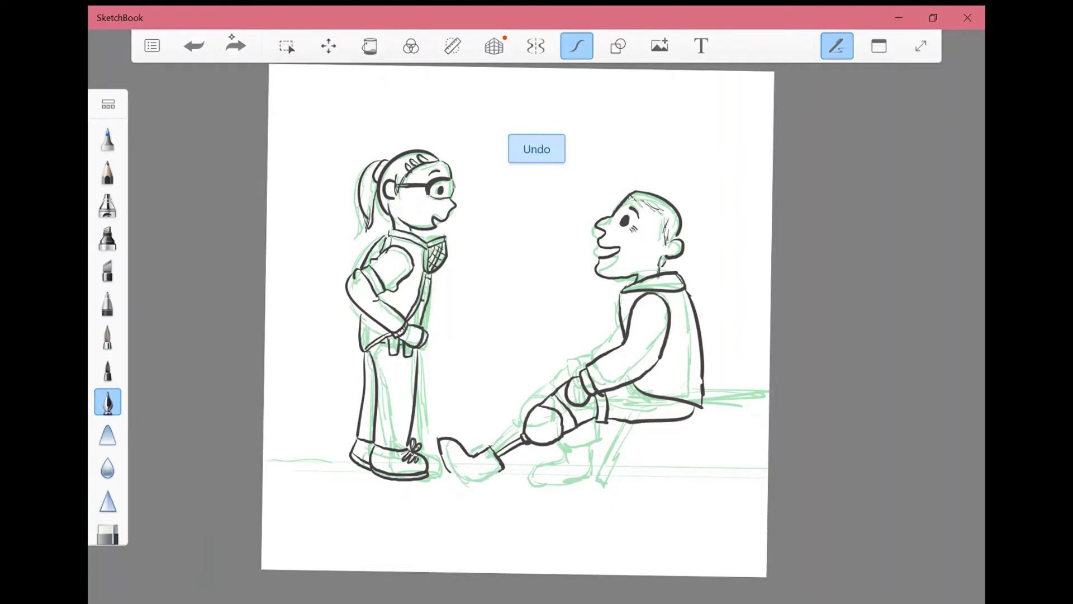
{"action": "left_click", "coordinate": [231, 35]}
{"action": "left_click", "coordinate": [230, 36]}
{"action": "left_click", "coordinate": [231, 35]}
{"action": "left_click", "coordinate": [231, 35]}
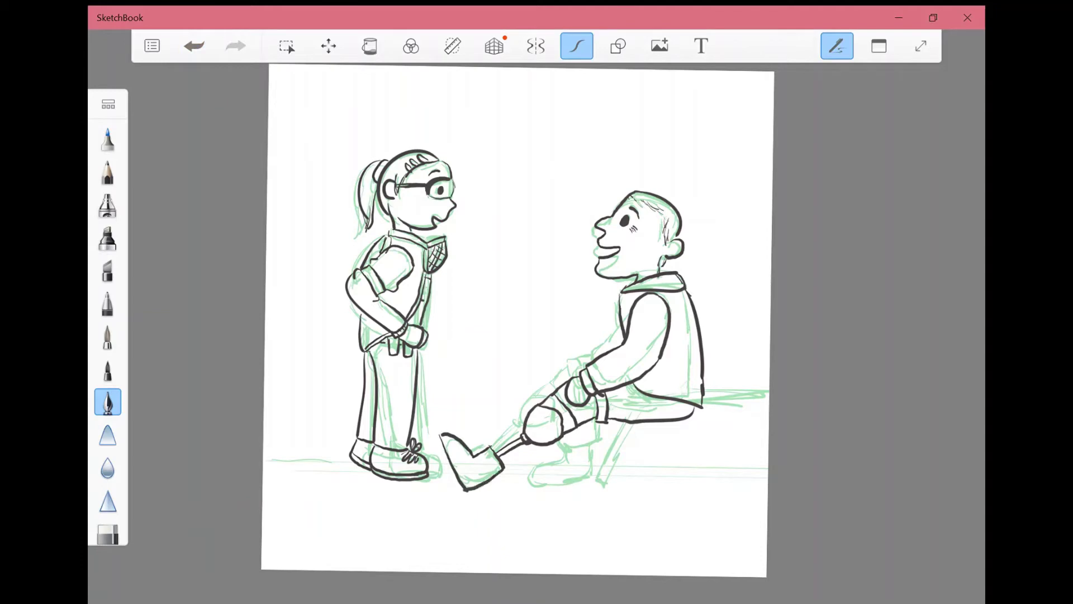
Ink the seated figure's planted lower leg and its shoe on the ground.
{"action": "left_click", "coordinate": [231, 35]}
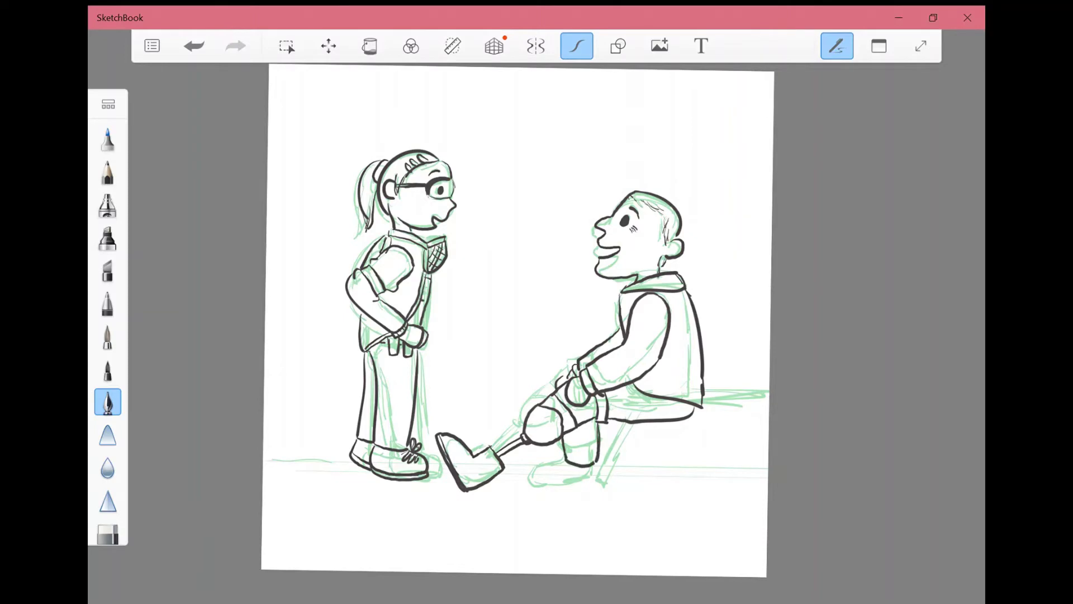
{"action": "mouse_move", "coordinate": [567, 471]}
{"action": "left_mouse_down"}
{"action": "mouse_move", "coordinate": [535, 501]}
{"action": "mouse_move", "coordinate": [592, 498]}
{"action": "mouse_move", "coordinate": [593, 468]}
{"action": "left_mouse_up"}
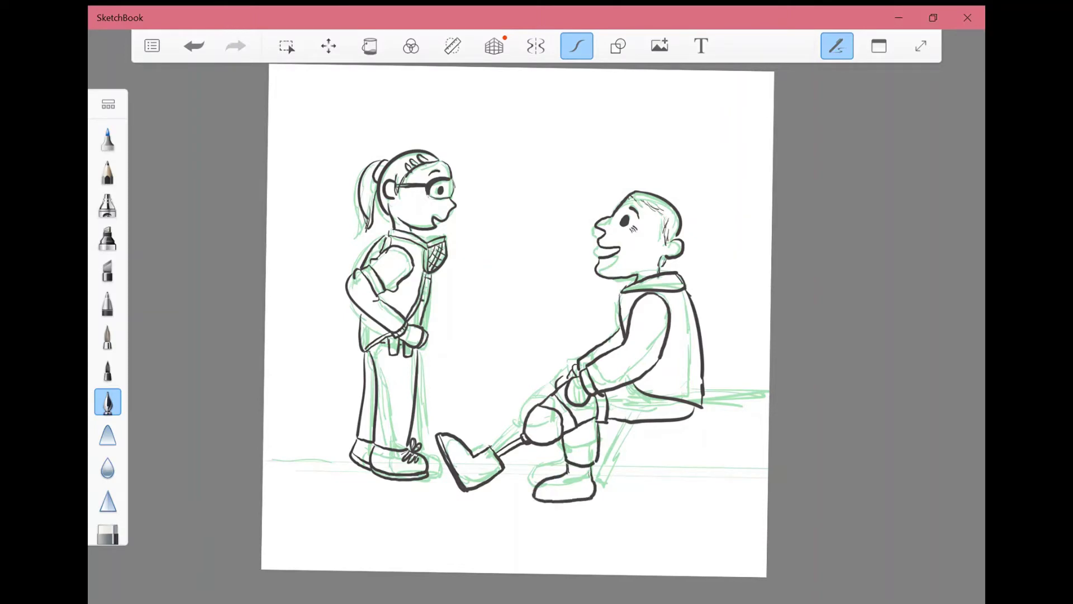
Ink the bench seat with two straight horizontal lines running from the seated figure to the canvas edge.
{"action": "mouse_move", "coordinate": [769, 403]}
{"action": "left_mouse_down"}
{"action": "mouse_move", "coordinate": [693, 415]}
{"action": "mouse_move", "coordinate": [701, 408]}
{"action": "left_mouse_up"}
{"action": "key", "text": "ctrl+z"}
{"action": "left_click_drag", "start_coordinate": [770, 412], "coordinate": [692, 414]}
{"action": "key", "text": "ctrl+z"}
{"action": "mouse_move", "coordinate": [770, 426]}
{"action": "left_mouse_down"}
{"action": "mouse_move", "coordinate": [630, 429]}
{"action": "mouse_move", "coordinate": [696, 412]}
{"action": "mouse_move", "coordinate": [623, 488]}
{"action": "left_mouse_up"}
{"action": "key", "text": "ctrl+z"}
{"action": "key", "text": "ctrl+z"}
{"action": "left_click", "coordinate": [230, 35]}
{"action": "left_click", "coordinate": [230, 35]}
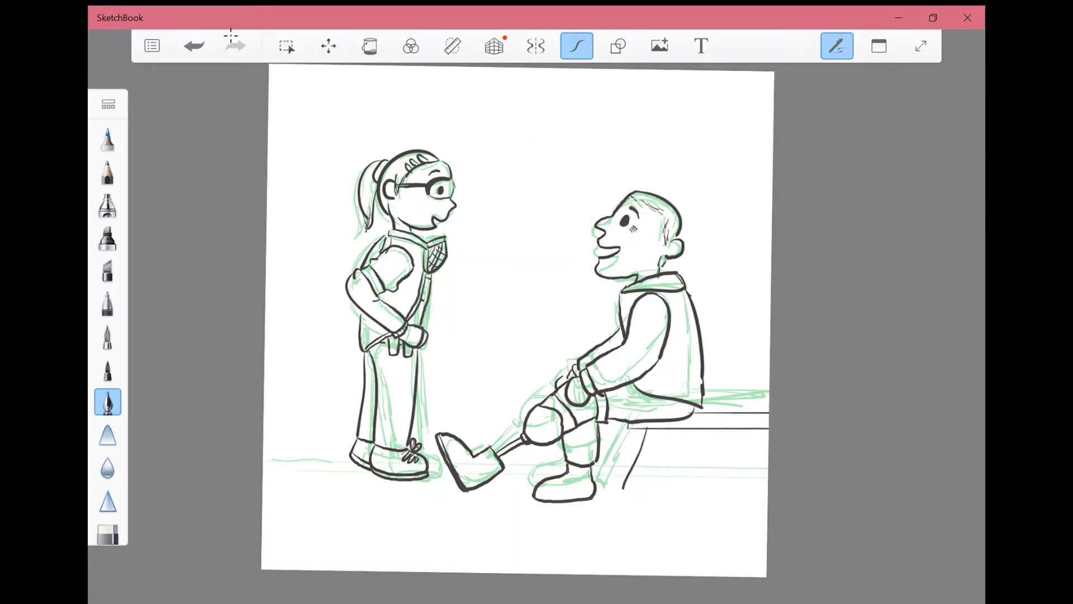
{"action": "key", "text": "ctrl+z"}
{"action": "left_click_drag", "start_coordinate": [644, 429], "coordinate": [624, 492]}
{"action": "left_click_drag", "start_coordinate": [654, 430], "coordinate": [636, 499]}
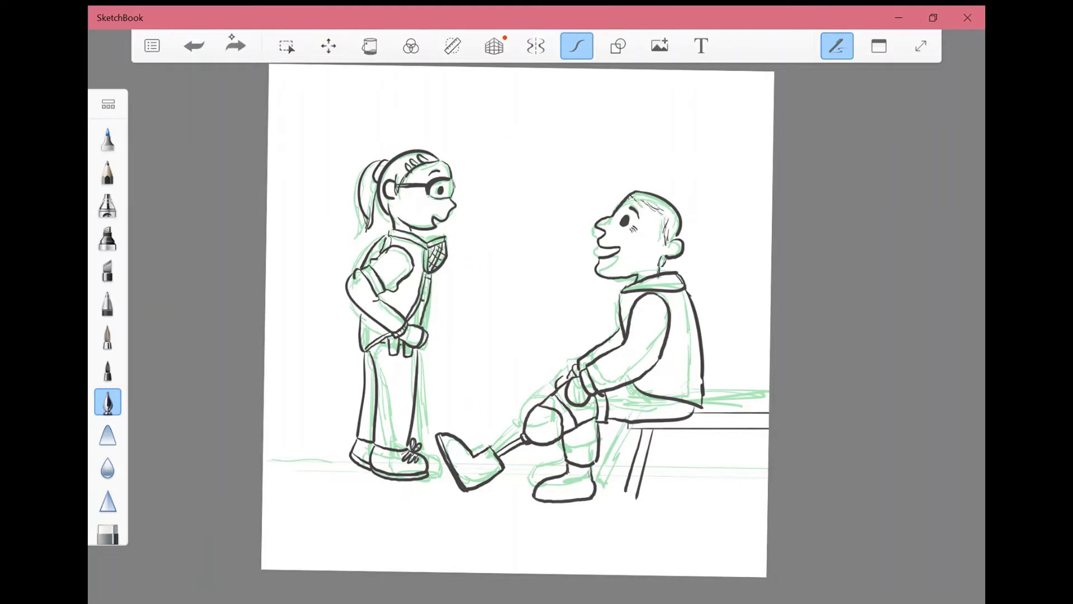
{"action": "key", "text": "ctrl+z"}
{"action": "key", "text": "ctrl+z"}
{"action": "left_click_drag", "start_coordinate": [636, 429], "coordinate": [619, 493]}
{"action": "left_click_drag", "start_coordinate": [644, 429], "coordinate": [627, 495]}
{"action": "key", "text": "ctrl+z"}
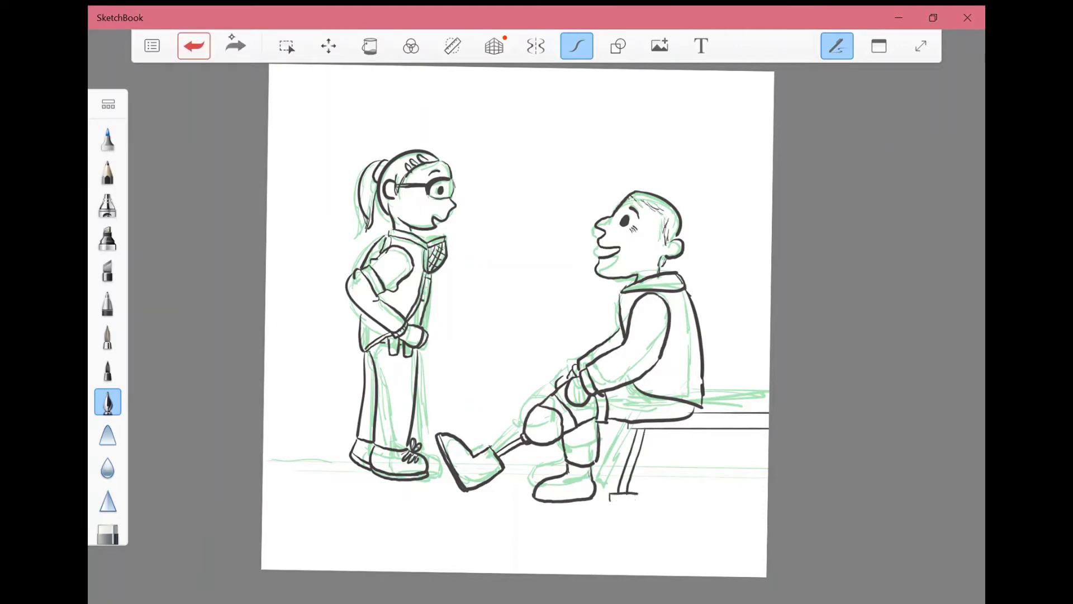
{"action": "key", "text": "ctrl+z"}
{"action": "key", "text": "ctrl+z"}
{"action": "left_click", "coordinate": [230, 35]}
{"action": "key", "text": "ctrl+z"}
{"action": "left_click", "coordinate": [231, 35]}
{"action": "key", "text": "ctrl+z"}
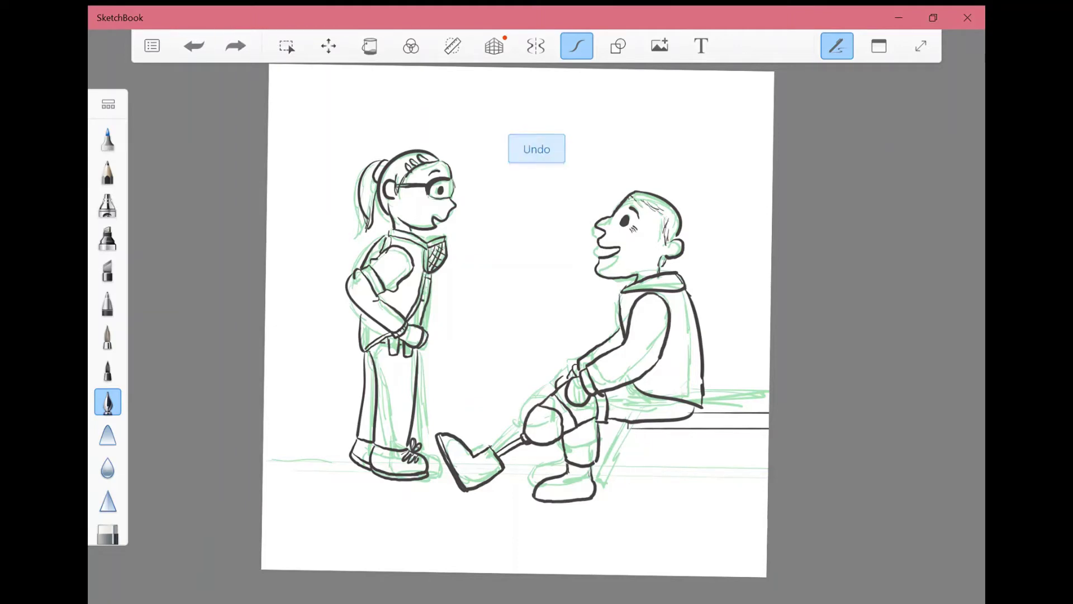
{"action": "left_click", "coordinate": [231, 35]}
{"action": "key", "text": "ctrl+z"}
{"action": "left_click", "coordinate": [231, 35]}
{"action": "left_click", "coordinate": [230, 35]}
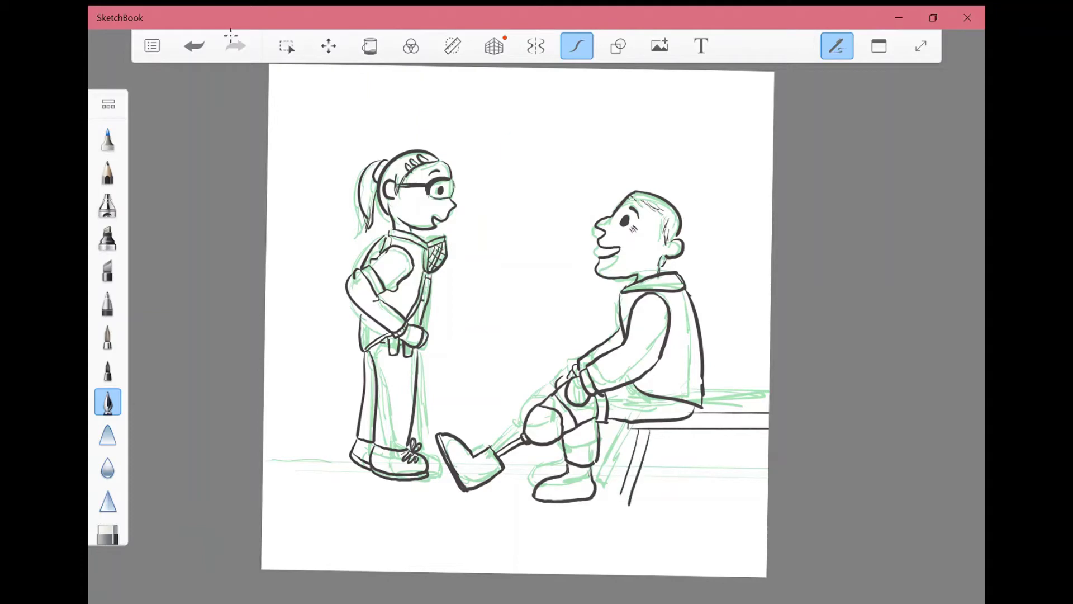
Redraw the bench's leg as two slanted lines below the seat, closed at the foot.
{"action": "key", "text": "ctrl+z"}
{"action": "key", "text": "ctrl+z"}
{"action": "left_click_drag", "start_coordinate": [638, 431], "coordinate": [621, 502]}
{"action": "left_click_drag", "start_coordinate": [646, 431], "coordinate": [633, 506]}
Show the Layer Editor and lower the green sketch layer's opacity so the ink lines stand alone.
{"action": "left_click", "coordinate": [879, 46]}
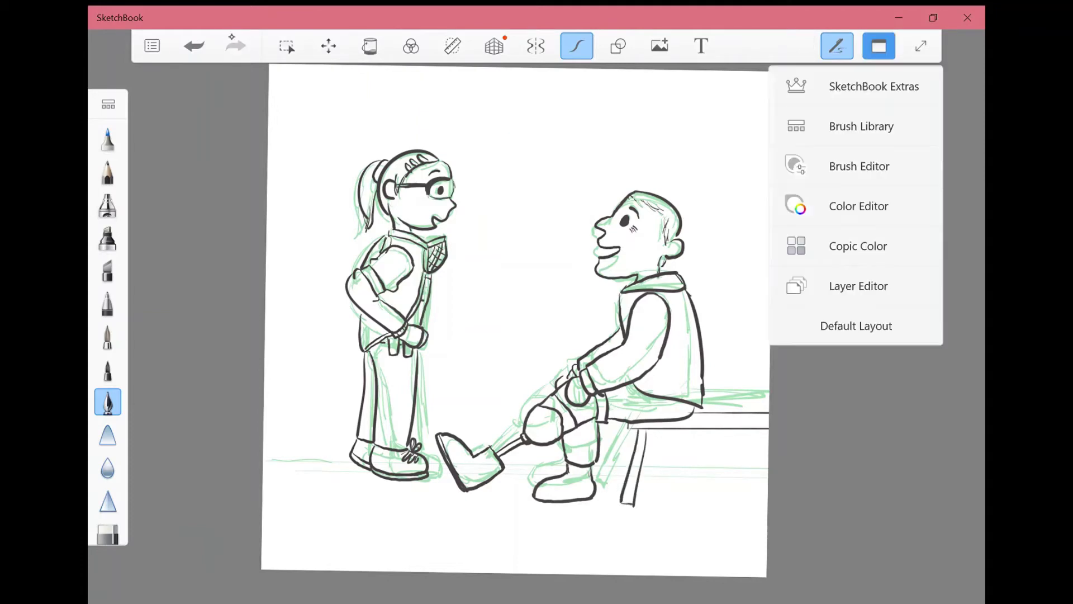
{"action": "left_click", "coordinate": [855, 283]}
{"action": "left_click", "coordinate": [899, 396]}
{"action": "left_click_drag", "start_coordinate": [854, 380], "coordinate": [853, 421]}
{"action": "left_click", "coordinate": [900, 339]}
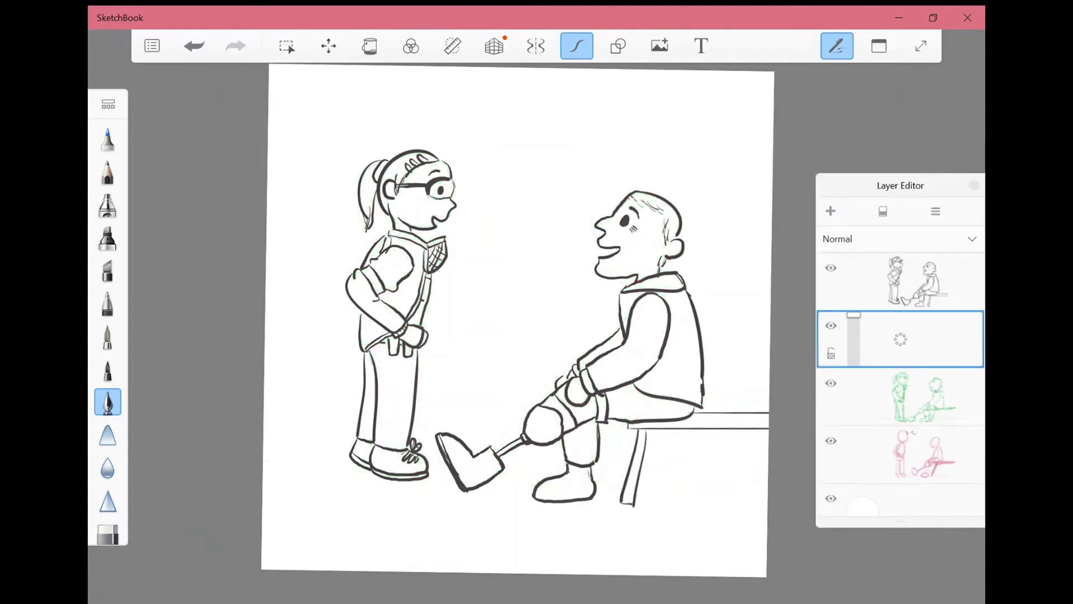
Duplicate the ink layer and reduce the opacity of the lower copy.
{"action": "left_click", "coordinate": [917, 281]}
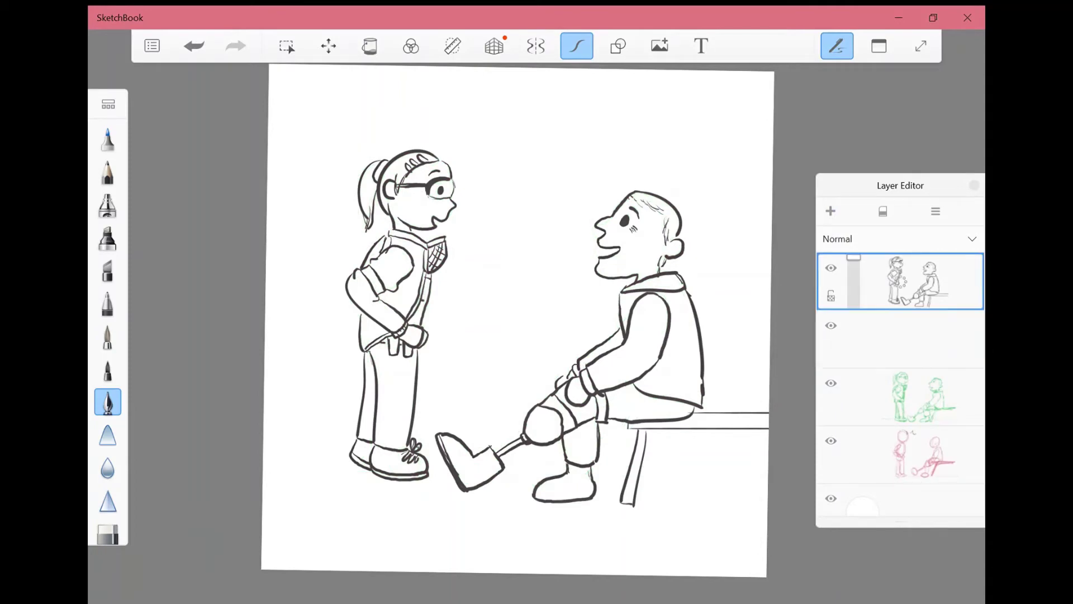
{"action": "left_click", "coordinate": [886, 279]}
{"action": "left_click", "coordinate": [893, 258]}
{"action": "left_click_drag", "start_coordinate": [853, 319], "coordinate": [854, 330]}
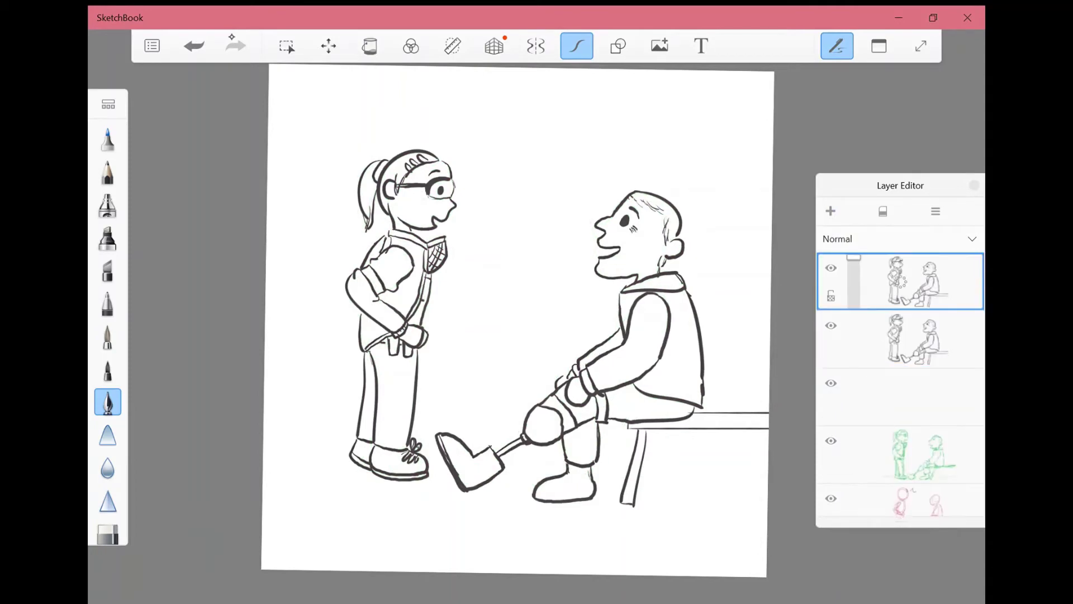
Erase the seated figure and bench from the upper ink layer with the Hard Eraser at size 44.4.
{"action": "left_click", "coordinate": [108, 533]}
{"action": "left_click_drag", "start_coordinate": [626, 218], "coordinate": [601, 274]}
{"action": "left_click_drag", "start_coordinate": [598, 352], "coordinate": [575, 372]}
{"action": "left_click", "coordinate": [108, 533]}
{"action": "left_click_drag", "start_coordinate": [643, 201], "coordinate": [615, 391]}
{"action": "left_click_drag", "start_coordinate": [670, 335], "coordinate": [727, 419]}
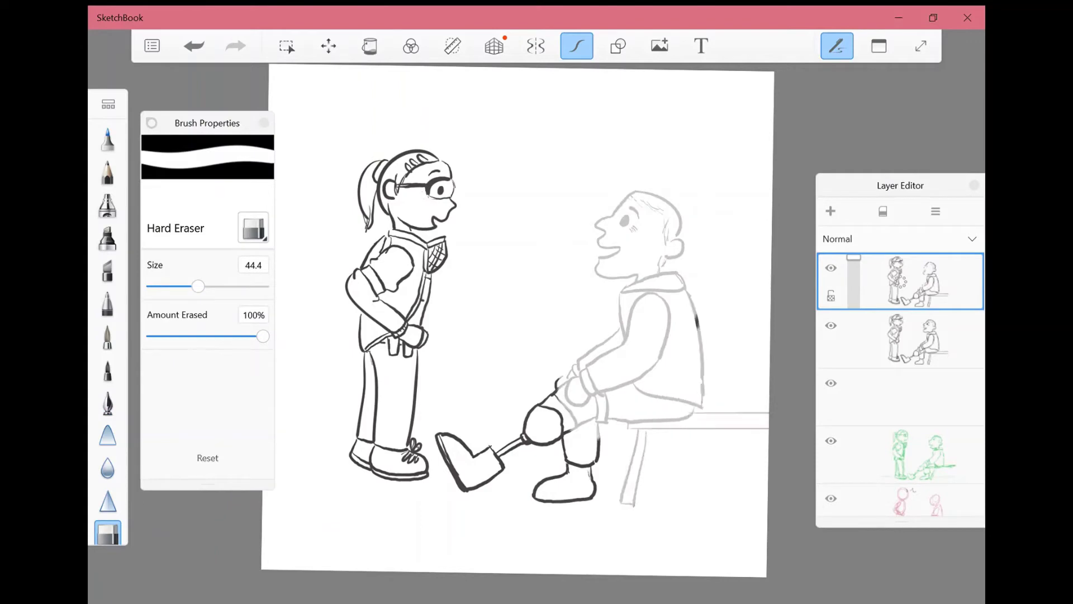
{"action": "mouse_move", "coordinate": [575, 458]}
{"action": "left_mouse_down"}
{"action": "mouse_move", "coordinate": [503, 436]}
{"action": "mouse_move", "coordinate": [449, 472]}
{"action": "left_mouse_up"}
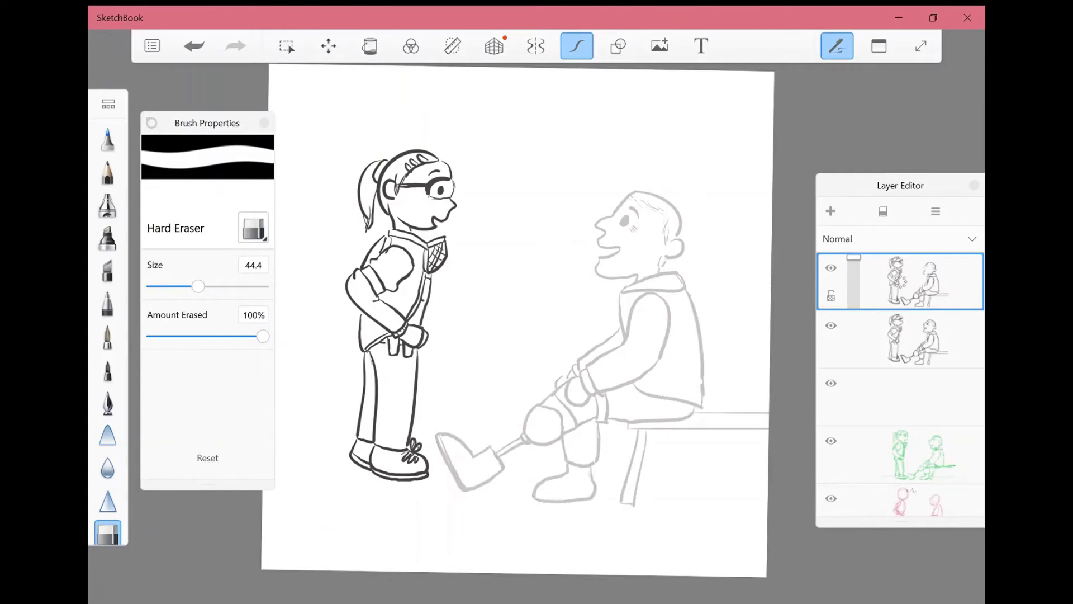
Move the standing figure on the upper ink layer slightly lower so its feet match the seated figure's ground level.
{"action": "left_click", "coordinate": [329, 46]}
{"action": "left_click_drag", "start_coordinate": [391, 313], "coordinate": [385, 335]}
{"action": "left_click", "coordinate": [680, 79]}
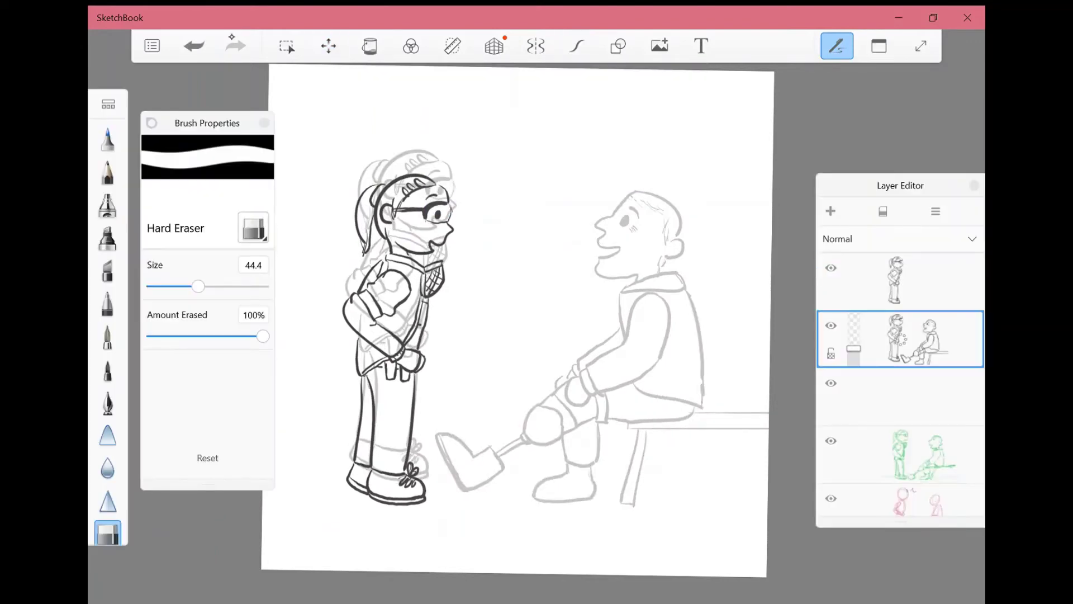
Erase the standing figure's faint duplicate from the lower ink layer and keep both figures on separate, fully opaque layers.
{"action": "mouse_move", "coordinate": [391, 168]}
{"action": "left_mouse_down"}
{"action": "mouse_move", "coordinate": [410, 313]}
{"action": "mouse_move", "coordinate": [380, 464]}
{"action": "mouse_move", "coordinate": [422, 336]}
{"action": "left_mouse_up"}
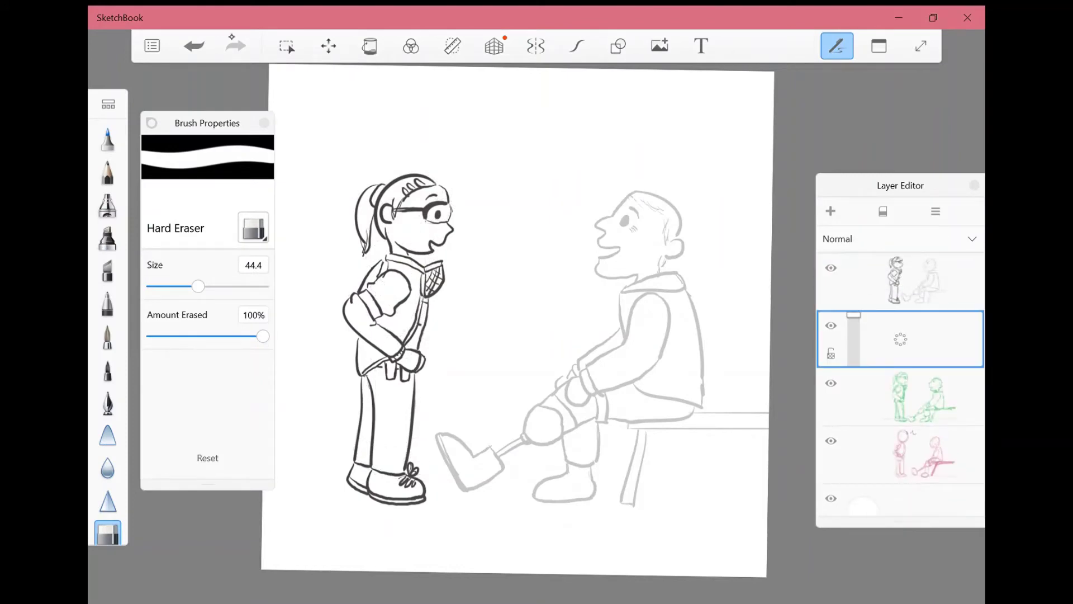
{"action": "left_click", "coordinate": [108, 402]}
{"action": "left_click", "coordinate": [194, 46]}
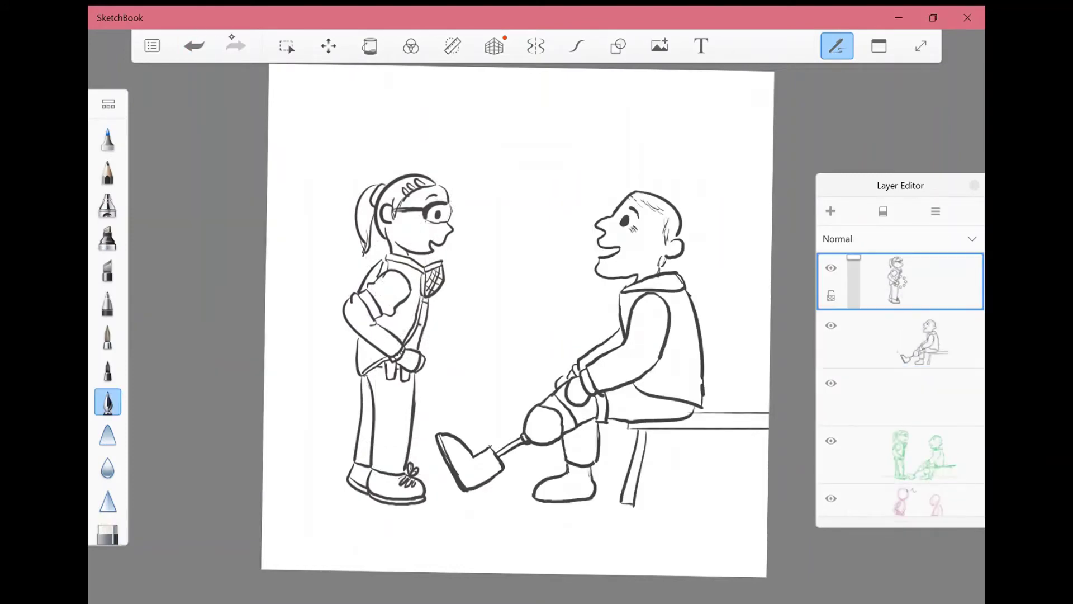
Draw a straight horizontal ground line across the canvas behind the feet on the empty layer below the inked figures, using Predictive Stroke.
{"action": "left_click", "coordinate": [900, 338]}
{"action": "left_click_drag", "start_coordinate": [568, 468], "coordinate": [769, 472]}
{"action": "key", "text": "ctrl+z"}
{"action": "left_click", "coordinate": [577, 46]}
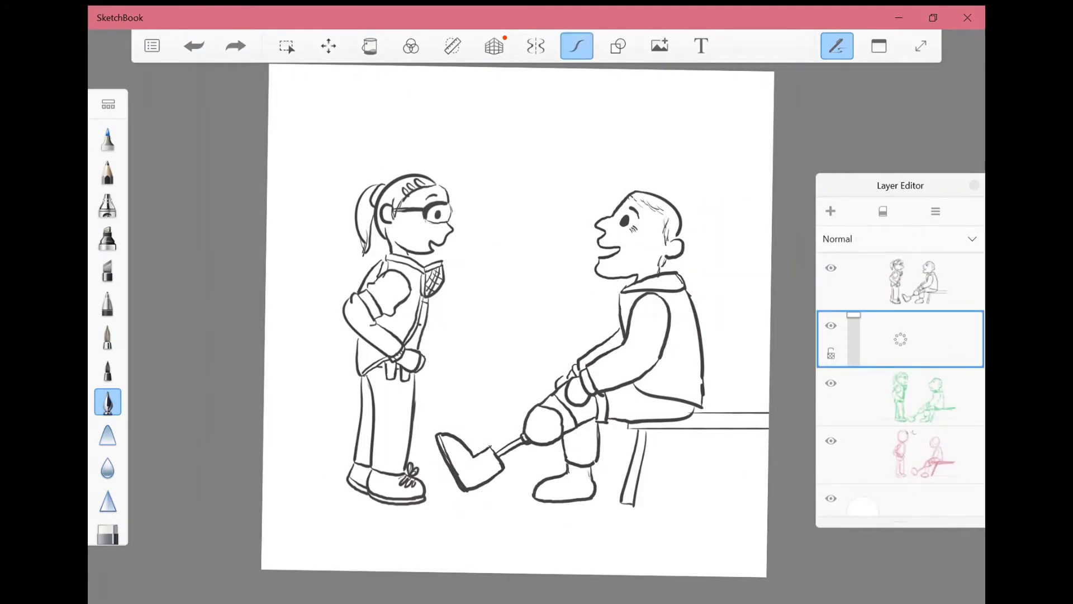
{"action": "left_click_drag", "start_coordinate": [262, 477], "coordinate": [769, 477]}
{"action": "left_click_drag", "start_coordinate": [262, 491], "coordinate": [769, 491]}
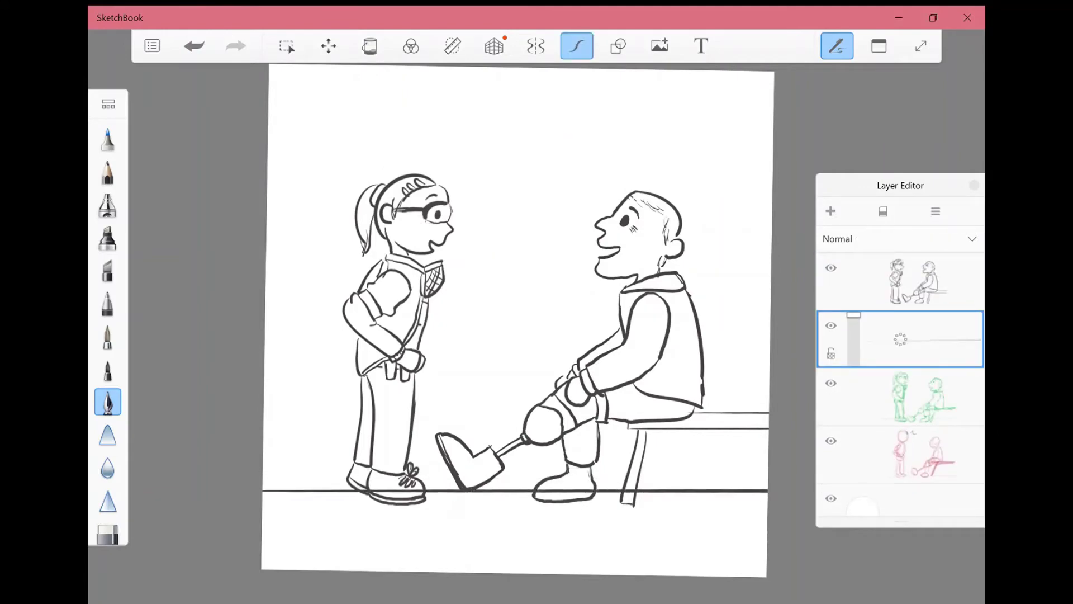
{"action": "key", "text": "ctrl+z"}
{"action": "left_click_drag", "start_coordinate": [262, 474], "coordinate": [768, 474]}
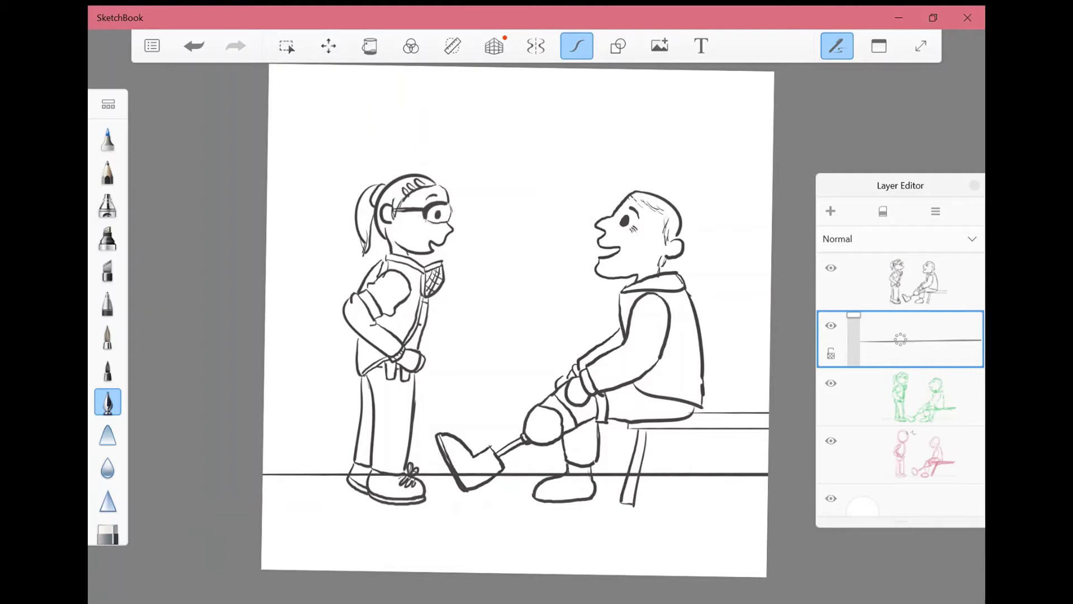
Erase the ground line where it crosses the shoes, prosthetic foot, seated figure's ankle and bench leg with the Hard Eraser at size 15.0.
{"action": "key", "text": "e"}
{"action": "scroll", "coordinate": [391, 492], "scroll_direction": "up", "scroll_amount": 5}
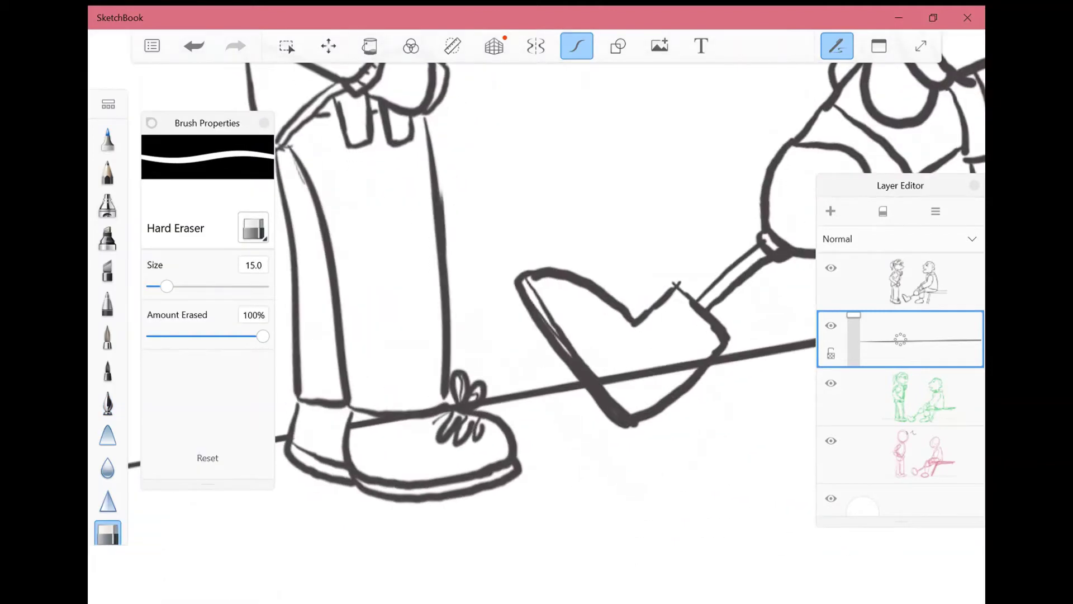
{"action": "left_click_drag", "start_coordinate": [351, 425], "coordinate": [434, 410]}
{"action": "left_click_drag", "start_coordinate": [598, 384], "coordinate": [709, 358]}
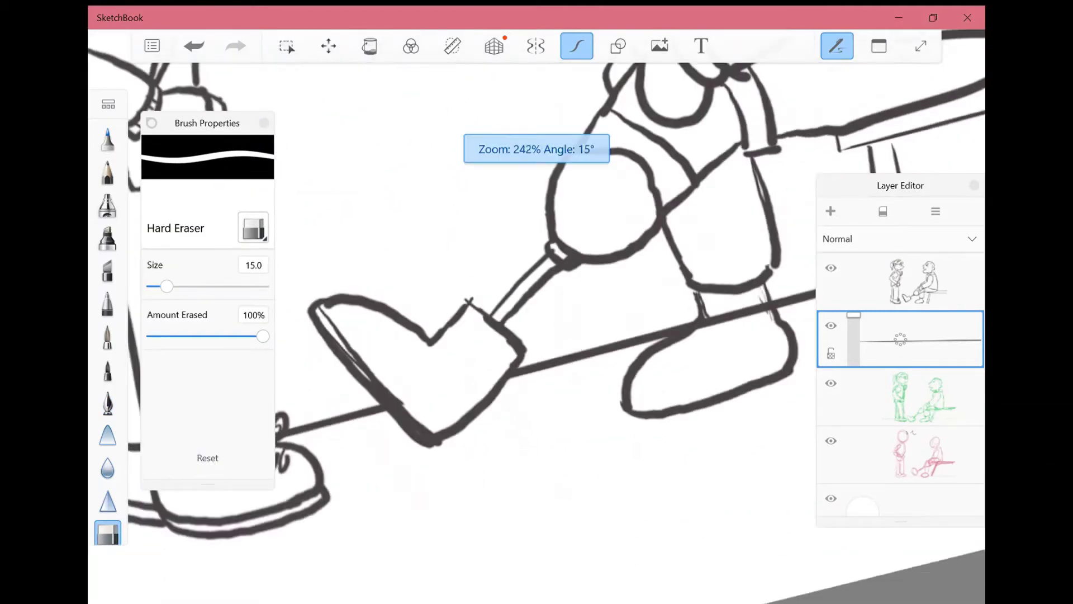
{"action": "key", "text": "ctrl+z"}
{"action": "left_click_drag", "start_coordinate": [536, 364], "coordinate": [570, 356]}
{"action": "left_click_drag", "start_coordinate": [680, 330], "coordinate": [708, 324]}
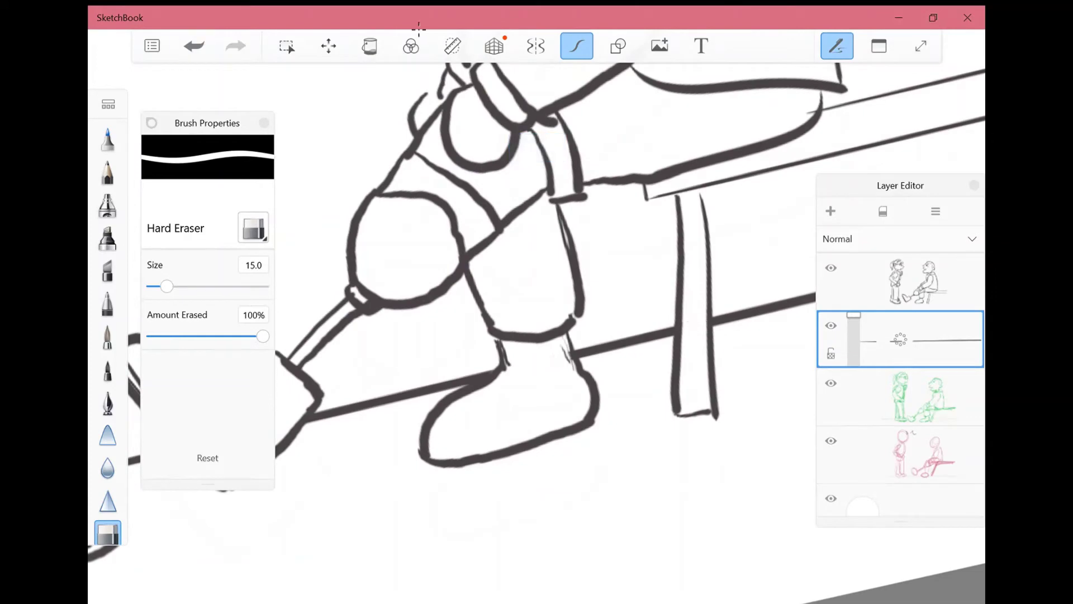
{"action": "key", "text": "Home"}
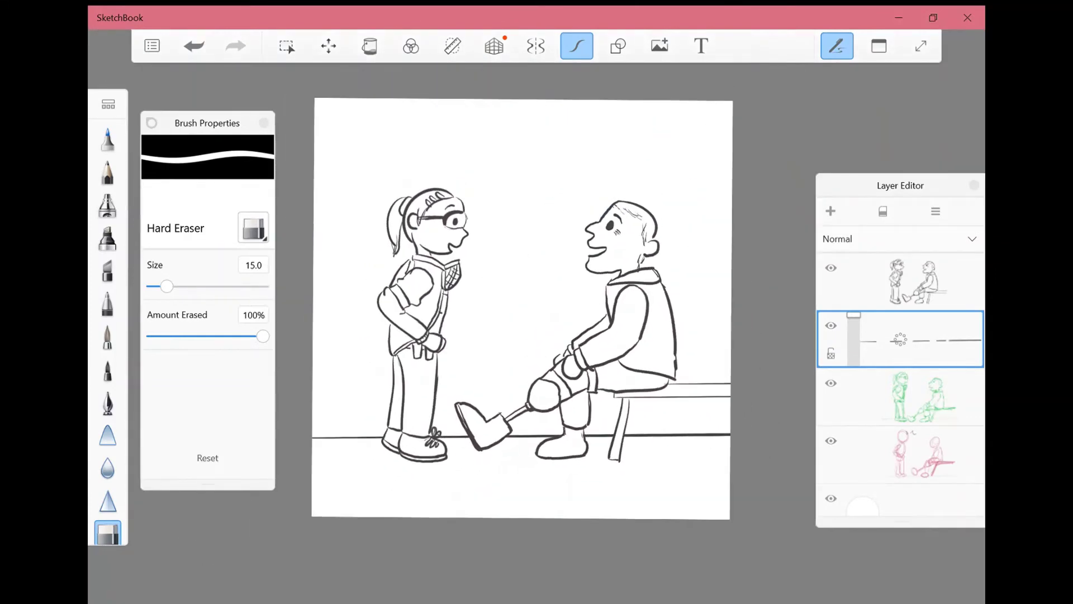
Show the Copic Color palette alongside the Layer Editor, switch it to the orange color family and place it clear of the brushes.
{"action": "key", "text": "ctrl+l"}
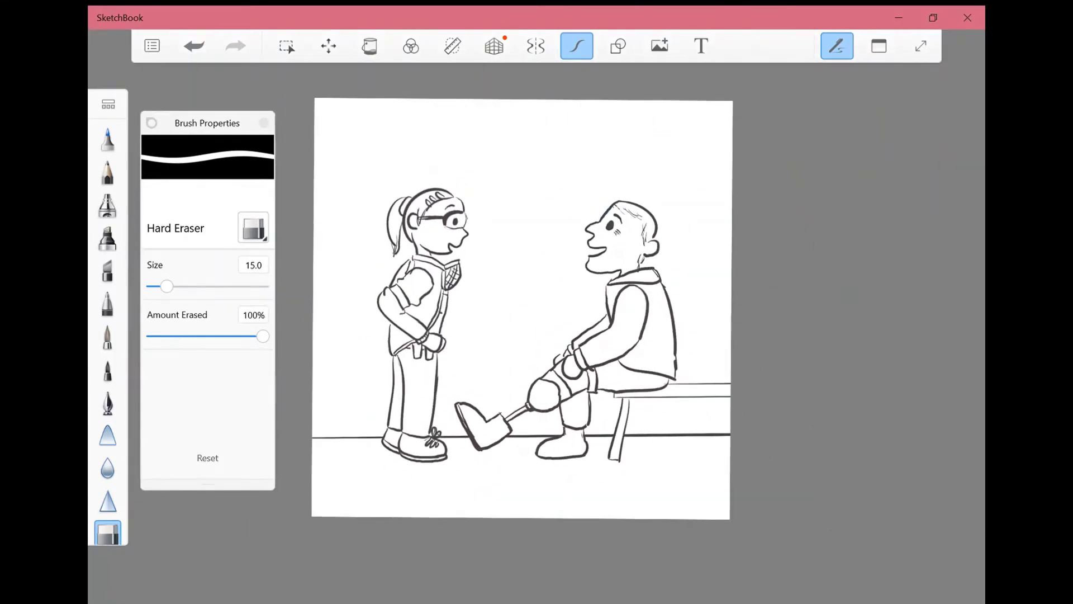
{"action": "left_click", "coordinate": [878, 46]}
{"action": "left_click", "coordinate": [858, 246]}
{"action": "left_click", "coordinate": [878, 46]}
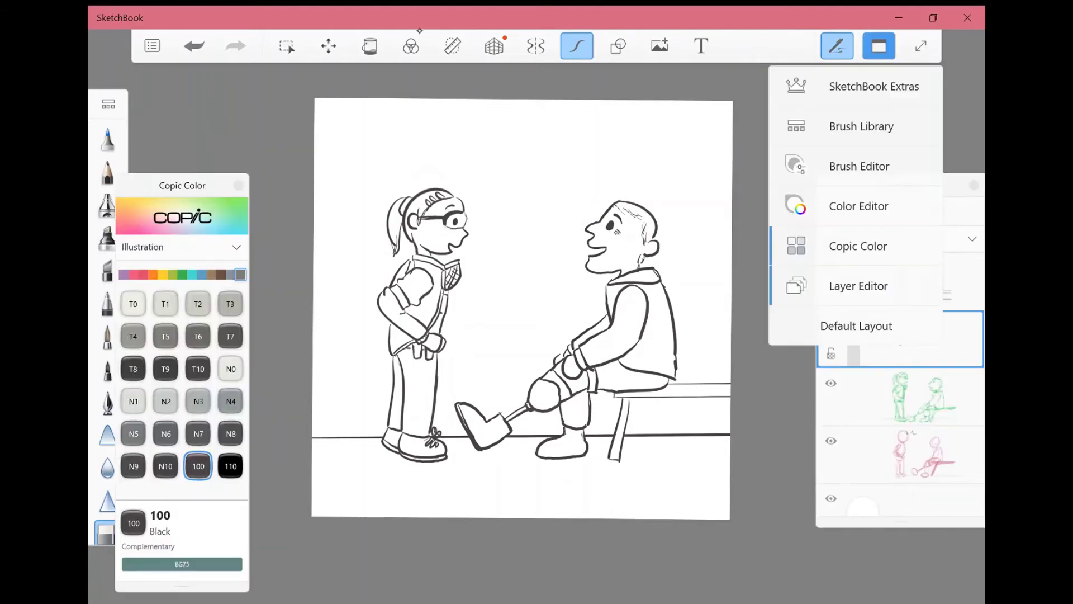
{"action": "left_click", "coordinate": [858, 286]}
{"action": "left_click", "coordinate": [152, 274]}
{"action": "left_click_drag", "start_coordinate": [183, 185], "coordinate": [234, 149]}
Paint the standing figure's face, neck and exposed fingertips with YR0000 Pale Chiffon below the ink, with Predictive Stroke off.
{"action": "left_click", "coordinate": [107, 335]}
{"action": "left_click", "coordinate": [185, 266]}
{"action": "left_click", "coordinate": [577, 46]}
{"action": "scroll", "coordinate": [520, 308], "scroll_direction": "up", "scroll_amount": 3}
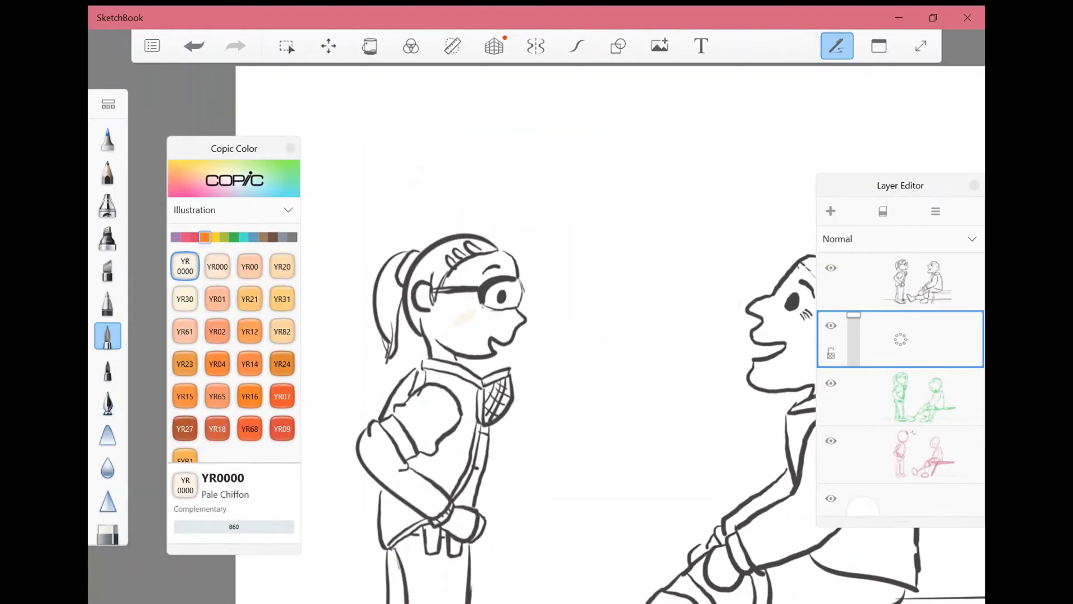
{"action": "left_click_drag", "start_coordinate": [469, 313], "coordinate": [425, 299]}
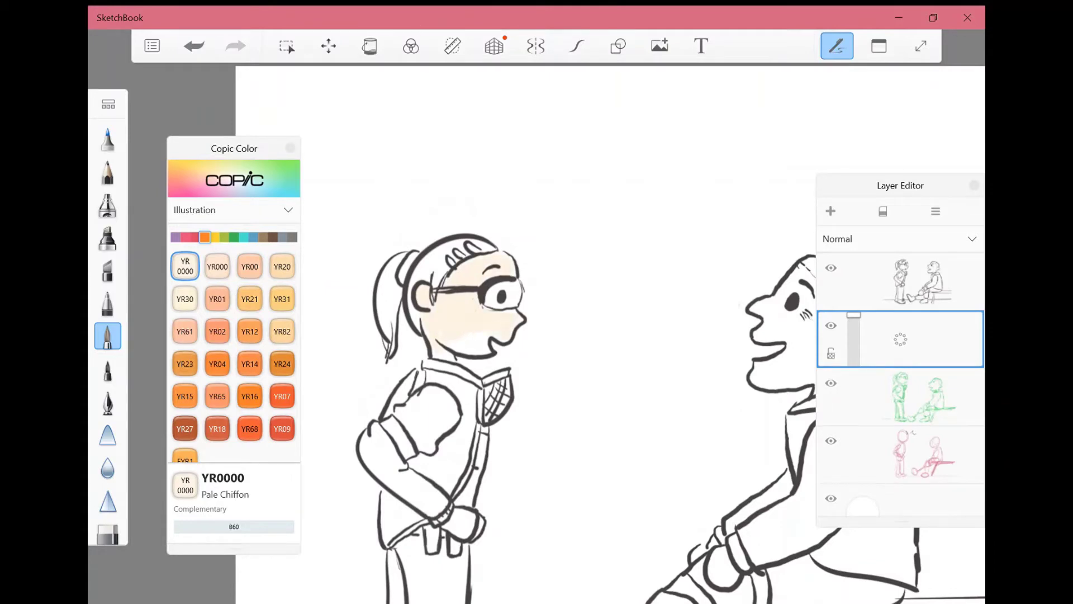
{"action": "left_click_drag", "start_coordinate": [458, 335], "coordinate": [481, 349]}
{"action": "scroll", "coordinate": [531, 559], "scroll_direction": "up", "scroll_amount": 4}
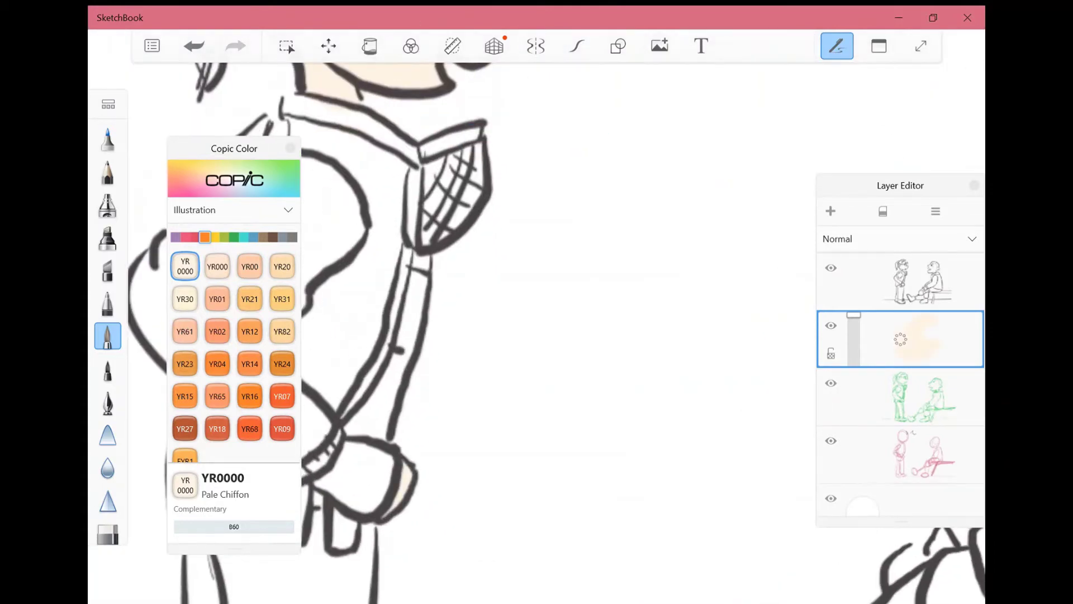
{"action": "scroll", "coordinate": [453, 336], "scroll_direction": "down", "scroll_amount": 3}
{"action": "scroll", "coordinate": [452, 335], "scroll_direction": "up", "scroll_amount": 3}
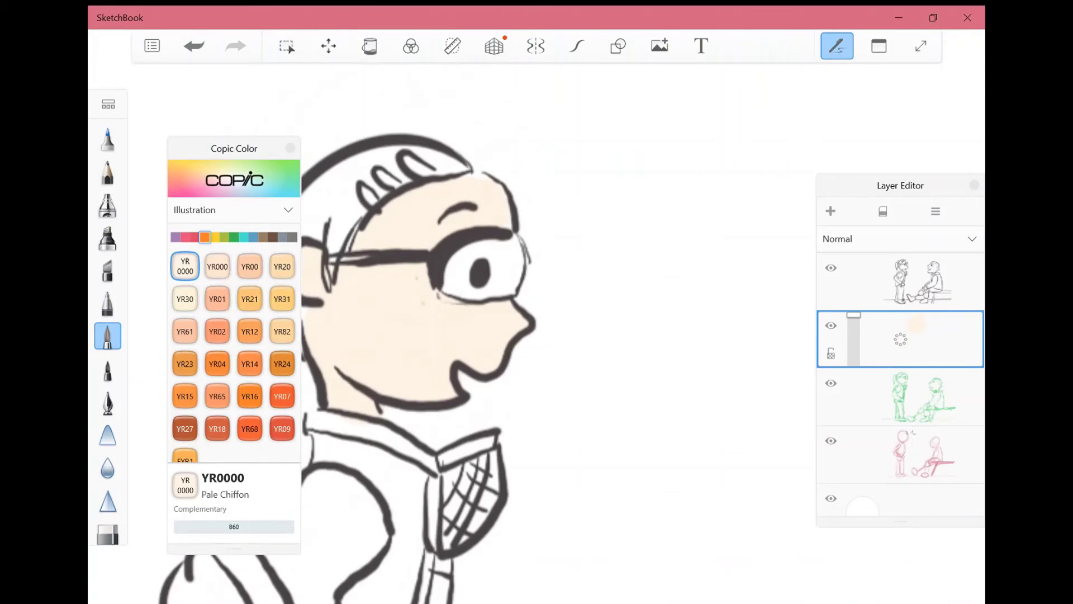
Paint the seated figure's face, neck, hand and bare thigh with YR30 Macadamia.
{"action": "scroll", "coordinate": [537, 302], "scroll_direction": "down", "scroll_amount": 3}
{"action": "scroll", "coordinate": [744, 223], "scroll_direction": "up", "scroll_amount": 4}
{"action": "left_click", "coordinate": [185, 299]}
{"action": "mouse_move", "coordinate": [473, 246]}
{"action": "left_mouse_down"}
{"action": "mouse_move", "coordinate": [424, 291]}
{"action": "mouse_move", "coordinate": [335, 321]}
{"action": "left_mouse_up"}
{"action": "mouse_move", "coordinate": [408, 330]}
{"action": "left_mouse_down"}
{"action": "mouse_move", "coordinate": [430, 185]}
{"action": "mouse_move", "coordinate": [369, 123]}
{"action": "mouse_move", "coordinate": [545, 251]}
{"action": "mouse_move", "coordinate": [458, 335]}
{"action": "mouse_move", "coordinate": [442, 330]}
{"action": "left_mouse_up"}
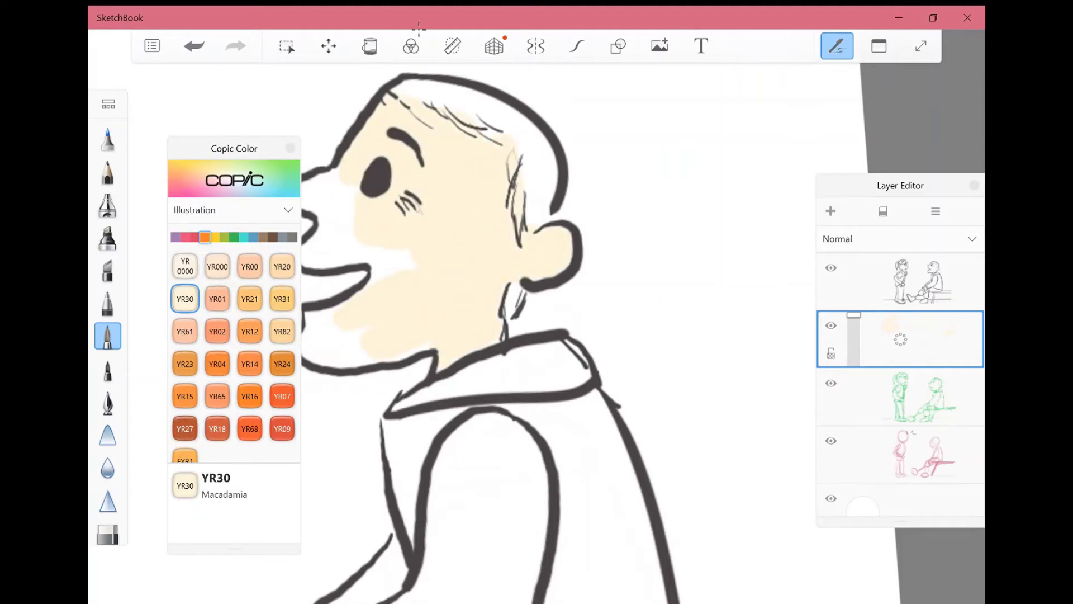
{"action": "left_click_drag", "start_coordinate": [503, 280], "coordinate": [665, 333]}
{"action": "left_click_drag", "start_coordinate": [503, 218], "coordinate": [509, 372]}
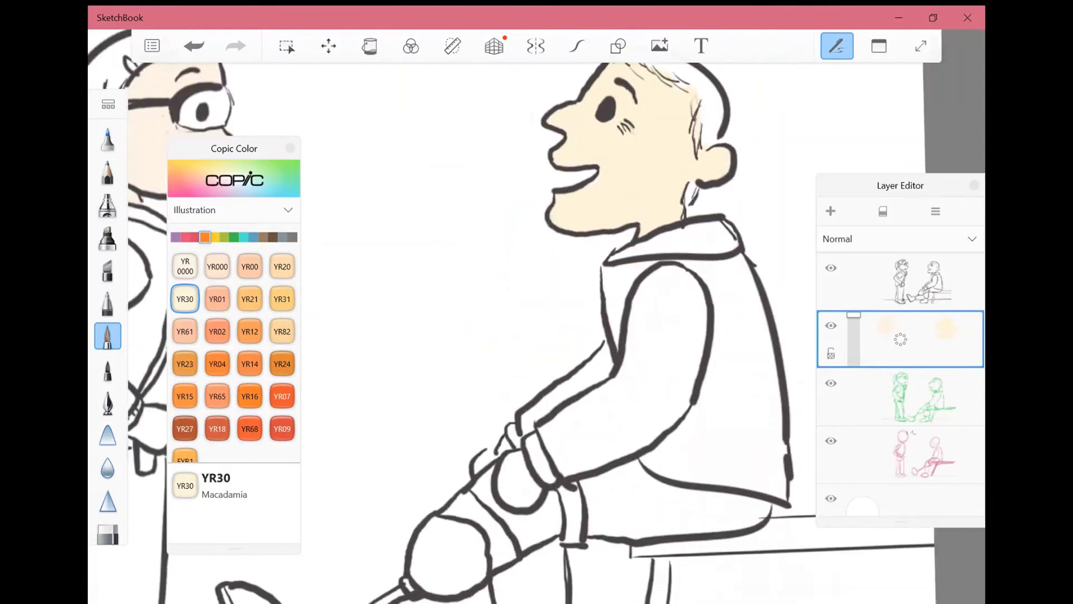
{"action": "left_click_drag", "start_coordinate": [558, 341], "coordinate": [554, 402]}
{"action": "left_click_drag", "start_coordinate": [540, 364], "coordinate": [592, 391]}
{"action": "mouse_move", "coordinate": [508, 371]}
{"action": "left_mouse_down"}
{"action": "mouse_move", "coordinate": [537, 417]}
{"action": "mouse_move", "coordinate": [615, 459]}
{"action": "mouse_move", "coordinate": [601, 464]}
{"action": "left_mouse_up"}
Add a layer above the skin colors and paint the standing figure's jacket and sleeves with C2 Cool Gray No.2.
{"action": "scroll", "coordinate": [536, 335], "scroll_direction": "down", "scroll_amount": 5}
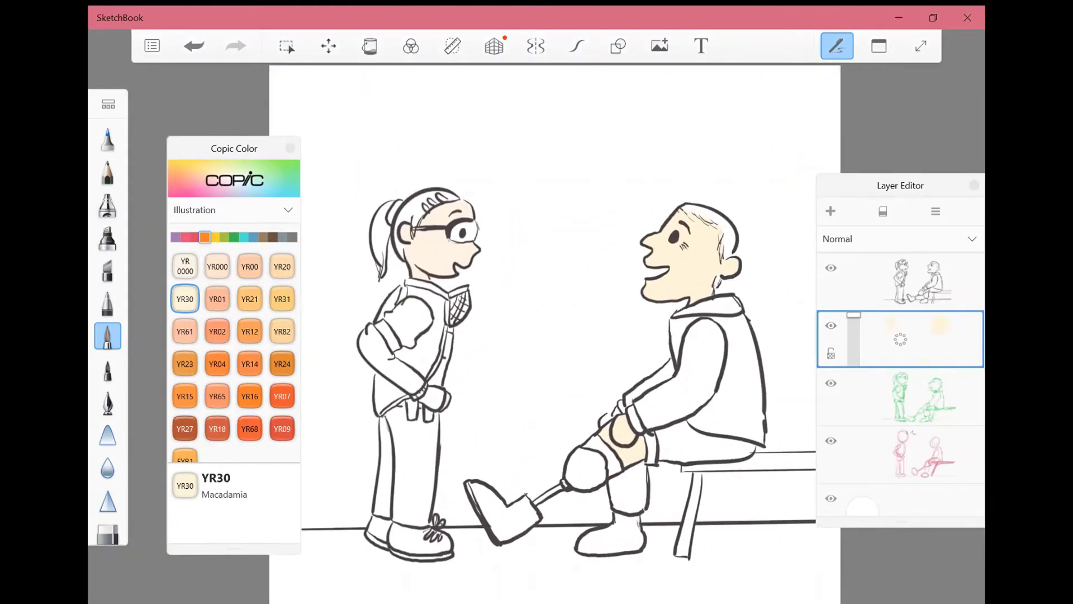
{"action": "left_click", "coordinate": [831, 211]}
{"action": "scroll", "coordinate": [536, 280], "scroll_direction": "up", "scroll_amount": 5}
{"action": "left_click", "coordinate": [283, 236]}
{"action": "left_click", "coordinate": [282, 266]}
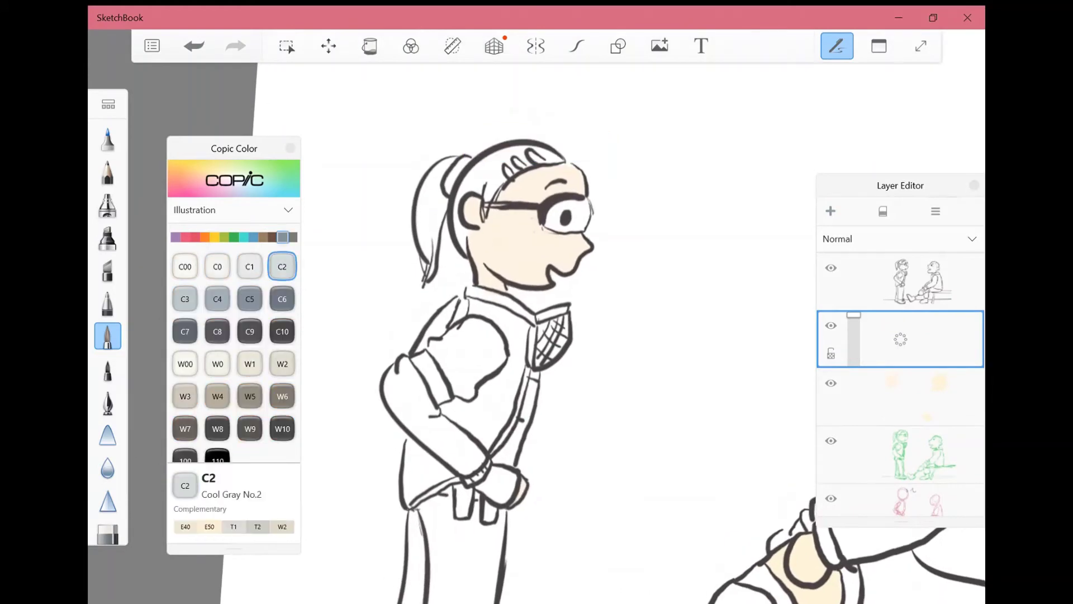
{"action": "mouse_move", "coordinate": [408, 405]}
{"action": "left_mouse_down"}
{"action": "mouse_move", "coordinate": [417, 364]}
{"action": "mouse_move", "coordinate": [397, 392]}
{"action": "mouse_move", "coordinate": [402, 414]}
{"action": "mouse_move", "coordinate": [441, 442]}
{"action": "left_mouse_up"}
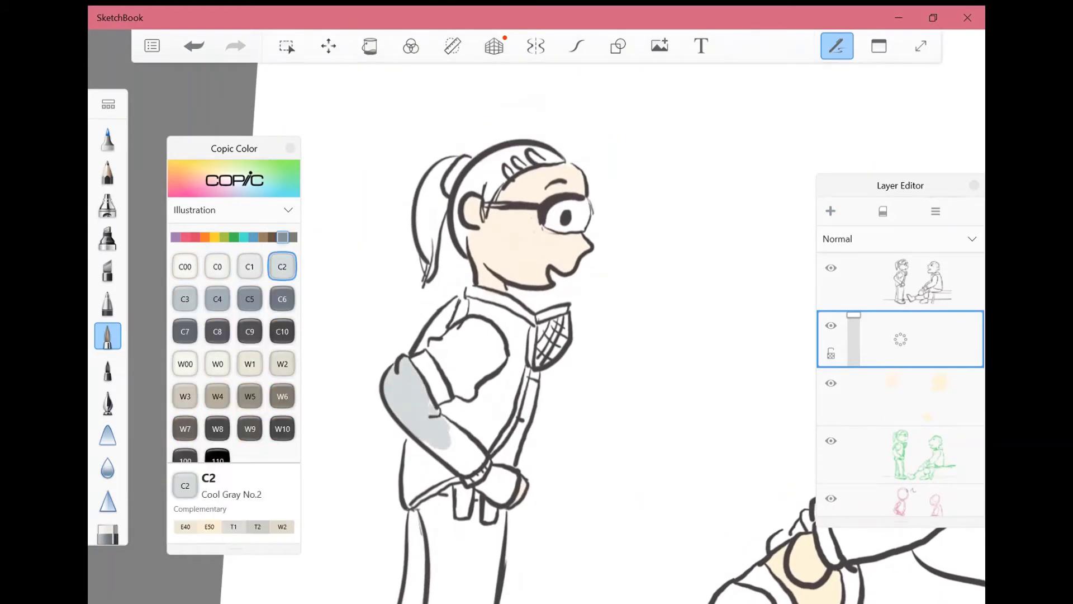
{"action": "mouse_move", "coordinate": [481, 392]}
{"action": "left_mouse_down"}
{"action": "mouse_move", "coordinate": [459, 310]}
{"action": "mouse_move", "coordinate": [424, 341]}
{"action": "mouse_move", "coordinate": [486, 302]}
{"action": "mouse_move", "coordinate": [431, 453]}
{"action": "mouse_move", "coordinate": [503, 369]}
{"action": "mouse_move", "coordinate": [492, 308]}
{"action": "mouse_move", "coordinate": [522, 358]}
{"action": "mouse_move", "coordinate": [506, 419]}
{"action": "mouse_move", "coordinate": [475, 456]}
{"action": "mouse_move", "coordinate": [478, 472]}
{"action": "mouse_move", "coordinate": [430, 475]}
{"action": "mouse_move", "coordinate": [408, 494]}
{"action": "mouse_move", "coordinate": [503, 492]}
{"action": "mouse_move", "coordinate": [478, 492]}
{"action": "mouse_move", "coordinate": [514, 497]}
{"action": "mouse_move", "coordinate": [506, 503]}
{"action": "left_mouse_up"}
Paint the standing figure's glove with C7 Cool Gray No.7 and the finger shapes below the jacket hem with C8 Cool Gray No.8.
{"action": "left_click", "coordinate": [185, 331]}
{"action": "key", "text": "ctrl+z"}
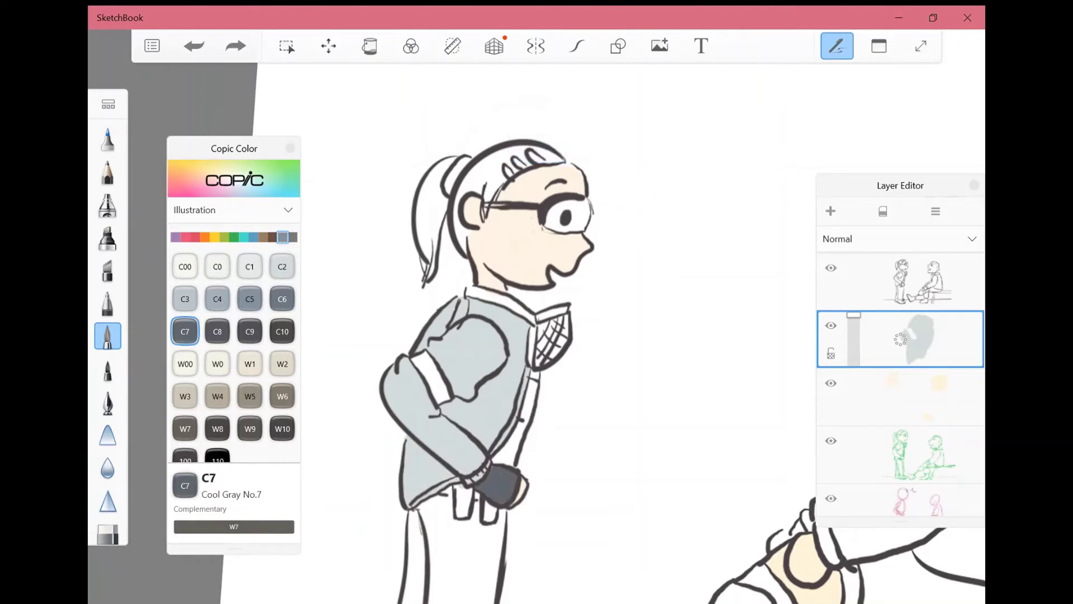
{"action": "scroll", "coordinate": [536, 335], "scroll_direction": "down", "scroll_amount": 5}
{"action": "scroll", "coordinate": [458, 420], "scroll_direction": "up", "scroll_amount": 5}
{"action": "left_click", "coordinate": [217, 332]}
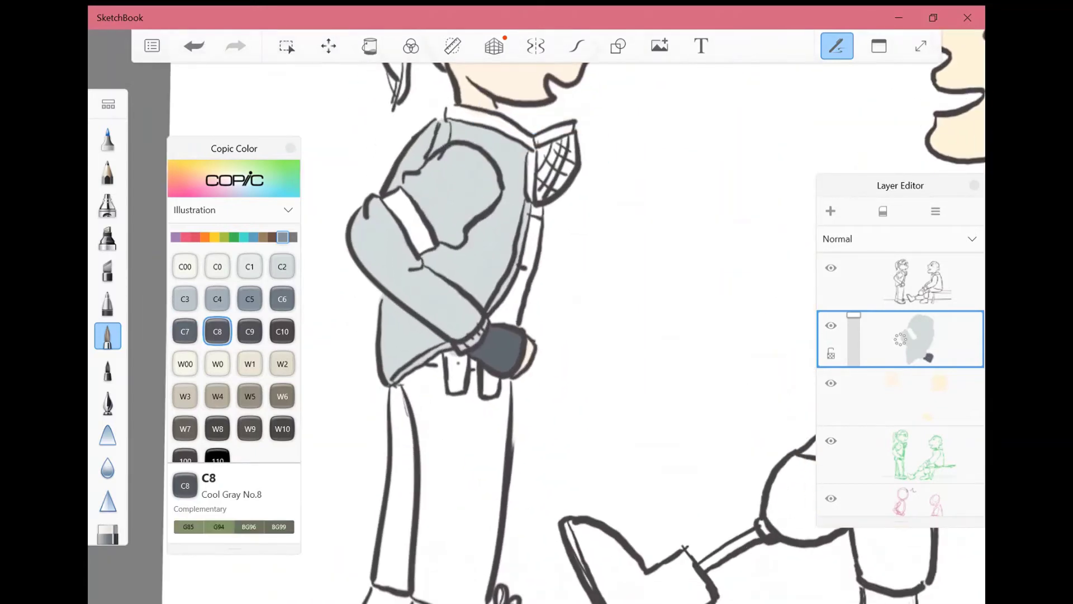
{"action": "mouse_move", "coordinate": [455, 354]}
{"action": "left_mouse_down"}
{"action": "mouse_move", "coordinate": [453, 391]}
{"action": "mouse_move", "coordinate": [491, 394]}
{"action": "left_mouse_up"}
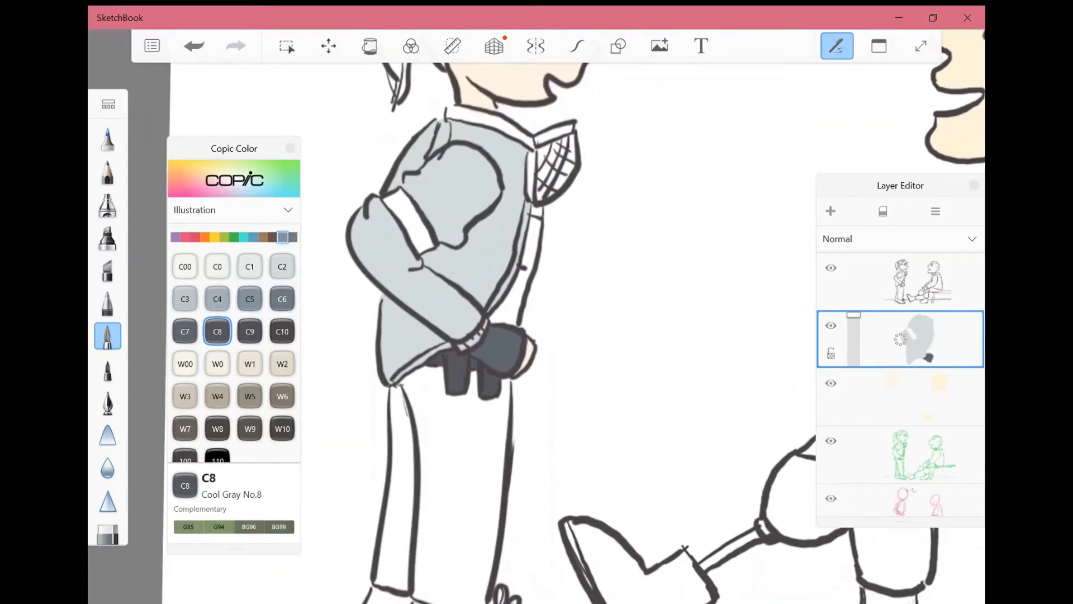
Paint the standing figure's collar band with dark green G99 and its crosshatched flap with G85 Verdigris.
{"action": "left_click", "coordinate": [234, 237]}
{"action": "left_click", "coordinate": [185, 442]}
{"action": "mouse_move", "coordinate": [536, 141]}
{"action": "left_mouse_down"}
{"action": "mouse_move", "coordinate": [562, 131]}
{"action": "mouse_move", "coordinate": [531, 200]}
{"action": "left_mouse_up"}
{"action": "mouse_move", "coordinate": [447, 110]}
{"action": "left_mouse_down"}
{"action": "mouse_move", "coordinate": [496, 118]}
{"action": "mouse_move", "coordinate": [529, 141]}
{"action": "mouse_move", "coordinate": [542, 190]}
{"action": "mouse_move", "coordinate": [570, 139]}
{"action": "left_mouse_up"}
{"action": "left_click", "coordinate": [282, 345]}
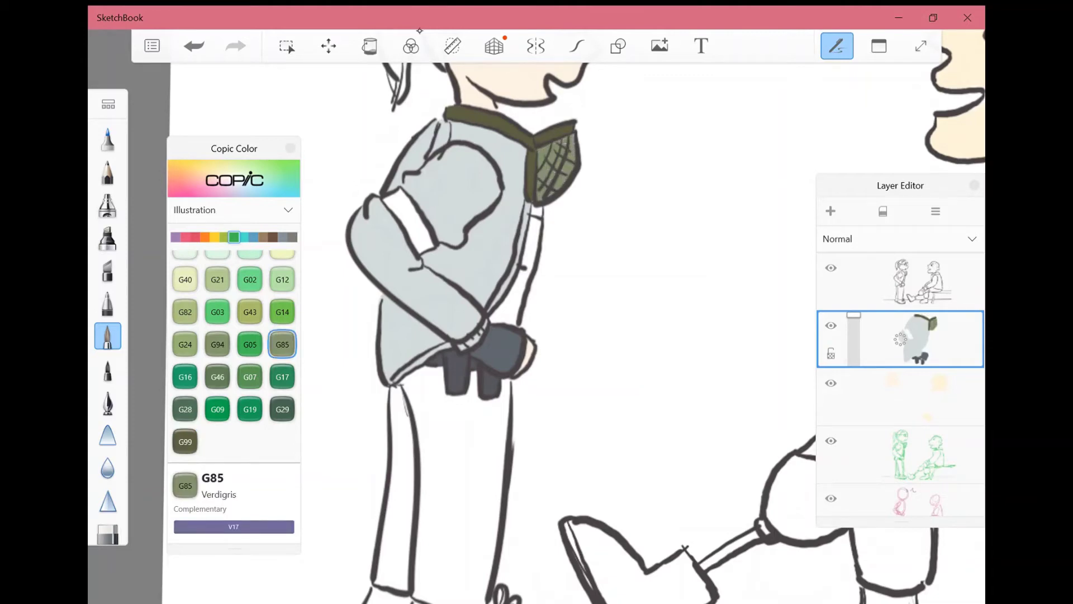
Paint the clothing showing at the front of the standing figure's jacket, above the glove and under the flap, with R27 Cadmium Red.
{"action": "left_click", "coordinate": [195, 237]}
{"action": "left_click", "coordinate": [282, 393]}
{"action": "mouse_move", "coordinate": [522, 275]}
{"action": "left_mouse_down"}
{"action": "mouse_move", "coordinate": [497, 319]}
{"action": "mouse_move", "coordinate": [509, 324]}
{"action": "left_mouse_up"}
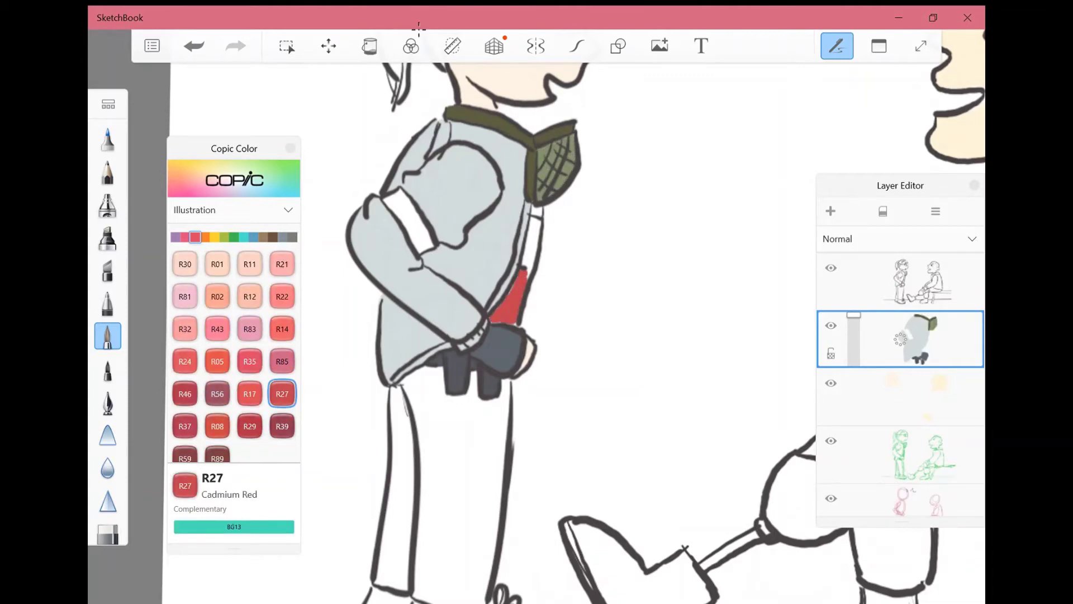
{"action": "scroll", "coordinate": [553, 198], "scroll_direction": "up", "scroll_amount": 5}
{"action": "mouse_move", "coordinate": [513, 248]}
{"action": "left_mouse_down"}
{"action": "mouse_move", "coordinate": [492, 257]}
{"action": "mouse_move", "coordinate": [503, 262]}
{"action": "mouse_move", "coordinate": [519, 241]}
{"action": "left_mouse_up"}
{"action": "scroll", "coordinate": [518, 241], "scroll_direction": "down", "scroll_amount": 3}
{"action": "scroll", "coordinate": [536, 302], "scroll_direction": "down", "scroll_amount": 4}
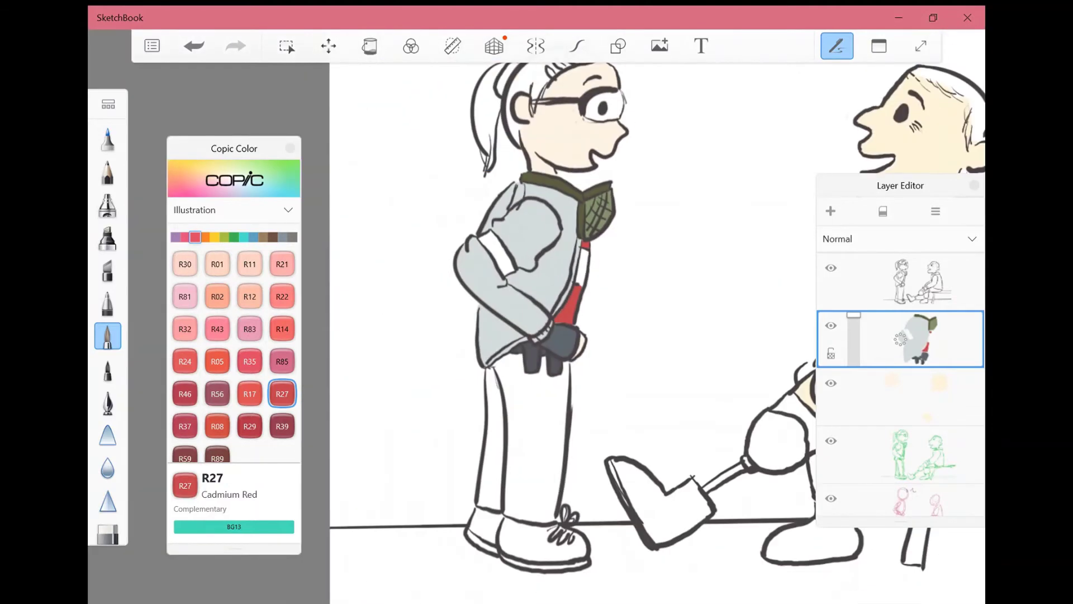
Paint the band on the standing figure's upper sleeve with YR07 Cadmium orange.
{"action": "left_click", "coordinate": [205, 237]}
{"action": "left_click", "coordinate": [282, 395]}
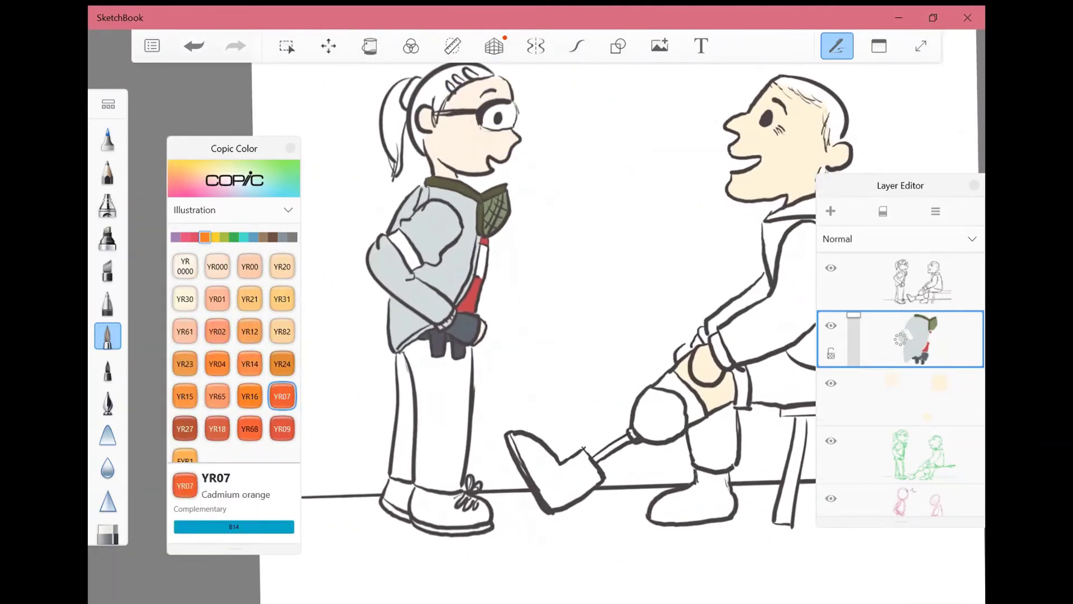
{"action": "left_click_drag", "start_coordinate": [403, 245], "coordinate": [415, 258]}
{"action": "scroll", "coordinate": [402, 263], "scroll_direction": "up", "scroll_amount": 5}
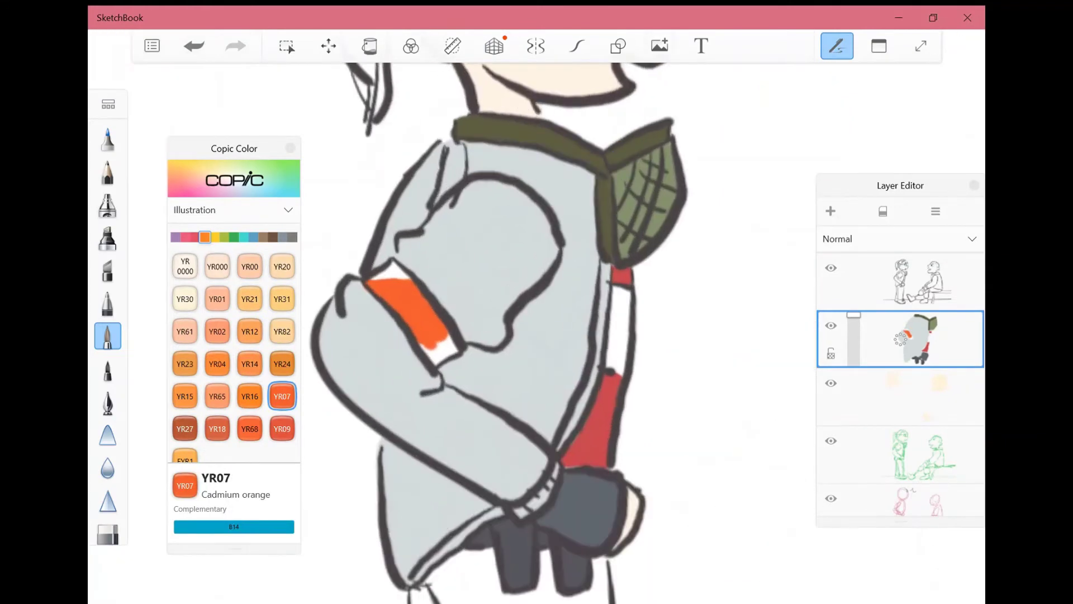
{"action": "key", "text": "ctrl+z"}
{"action": "key", "text": "ctrl+z"}
{"action": "mouse_move", "coordinate": [371, 282]}
{"action": "left_mouse_down"}
{"action": "mouse_move", "coordinate": [452, 355]}
{"action": "mouse_move", "coordinate": [391, 268]}
{"action": "left_mouse_up"}
{"action": "left_click_drag", "start_coordinate": [425, 329], "coordinate": [439, 347]}
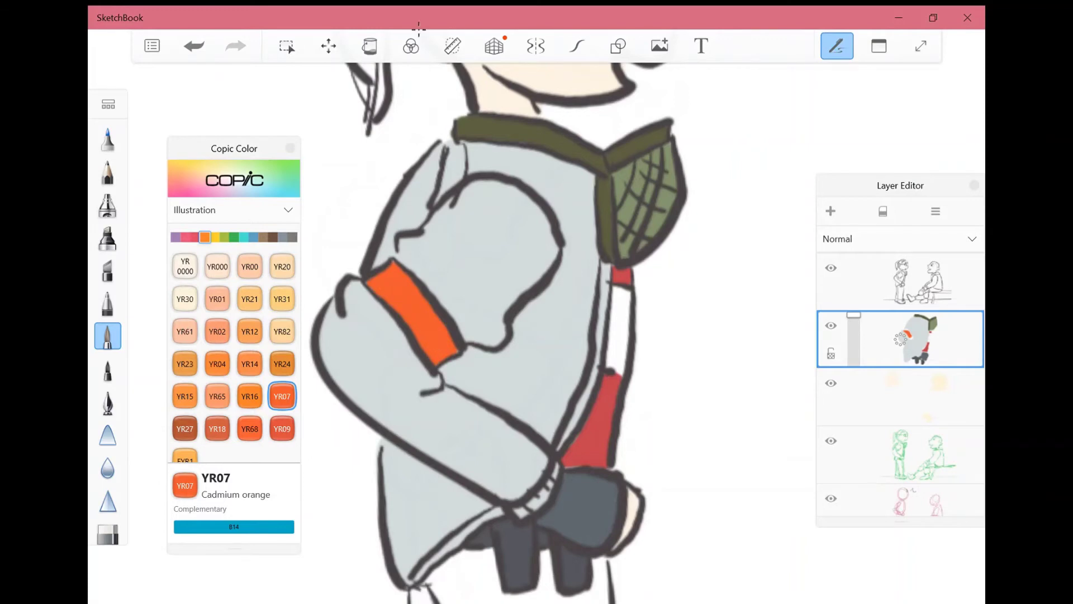
Fill both legs of the standing figure's trousers with B26 Cobalt Blue.
{"action": "mouse_move", "coordinate": [559, 503]}
{"action": "left_mouse_down"}
{"action": "mouse_move", "coordinate": [480, 235]}
{"action": "mouse_move", "coordinate": [480, 156]}
{"action": "left_mouse_up"}
{"action": "left_click", "coordinate": [253, 237]}
{"action": "left_click", "coordinate": [217, 376]}
{"action": "left_click", "coordinate": [185, 377]}
{"action": "left_click_drag", "start_coordinate": [469, 274], "coordinate": [469, 380]}
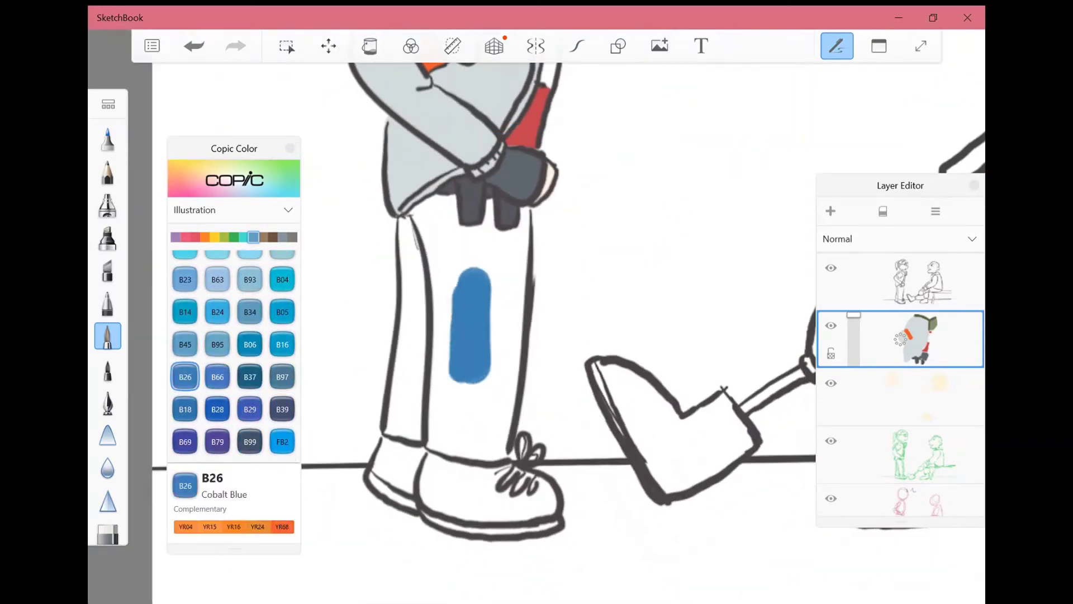
{"action": "mouse_move", "coordinate": [441, 336]}
{"action": "left_mouse_down"}
{"action": "mouse_move", "coordinate": [417, 240]}
{"action": "mouse_move", "coordinate": [391, 433]}
{"action": "mouse_move", "coordinate": [431, 436]}
{"action": "mouse_move", "coordinate": [481, 336]}
{"action": "left_mouse_up"}
{"action": "left_click_drag", "start_coordinate": [492, 268], "coordinate": [498, 402]}
{"action": "mouse_move", "coordinate": [488, 204]}
{"action": "left_mouse_down"}
{"action": "mouse_move", "coordinate": [488, 227]}
{"action": "mouse_move", "coordinate": [474, 238]}
{"action": "mouse_move", "coordinate": [419, 215]}
{"action": "mouse_move", "coordinate": [455, 197]}
{"action": "mouse_move", "coordinate": [444, 230]}
{"action": "mouse_move", "coordinate": [415, 234]}
{"action": "mouse_move", "coordinate": [466, 268]}
{"action": "left_mouse_up"}
{"action": "left_click_drag", "start_coordinate": [523, 215], "coordinate": [518, 346]}
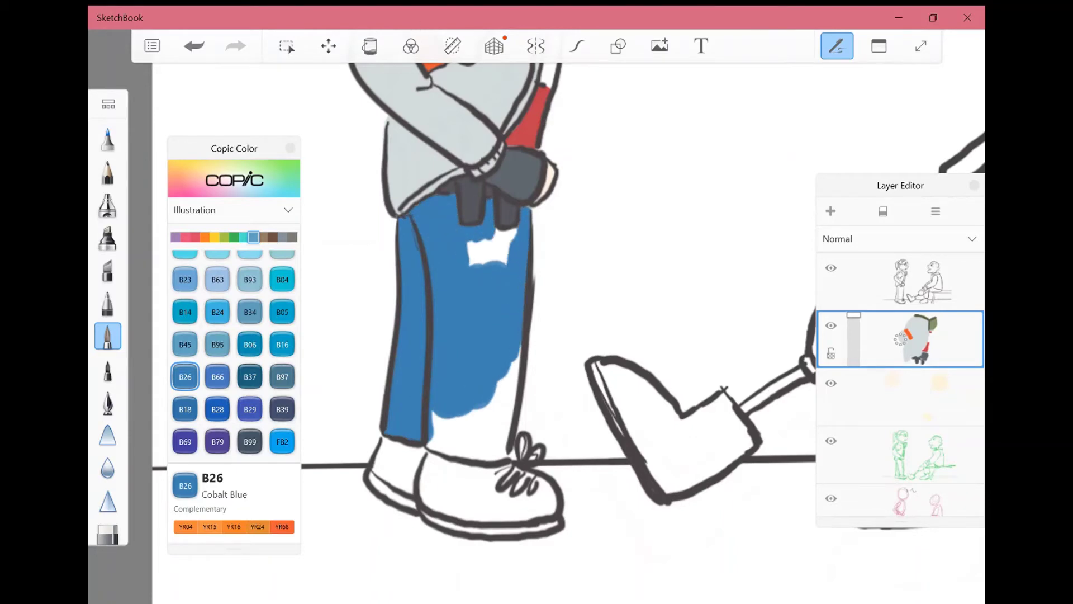
{"action": "left_click_drag", "start_coordinate": [519, 288], "coordinate": [506, 375]}
{"action": "mouse_move", "coordinate": [470, 246]}
{"action": "left_mouse_down"}
{"action": "mouse_move", "coordinate": [497, 266]}
{"action": "mouse_move", "coordinate": [512, 231]}
{"action": "mouse_move", "coordinate": [498, 262]}
{"action": "left_mouse_up"}
{"action": "mouse_move", "coordinate": [515, 349]}
{"action": "left_mouse_down"}
{"action": "mouse_move", "coordinate": [481, 422]}
{"action": "mouse_move", "coordinate": [436, 447]}
{"action": "mouse_move", "coordinate": [503, 441]}
{"action": "left_mouse_up"}
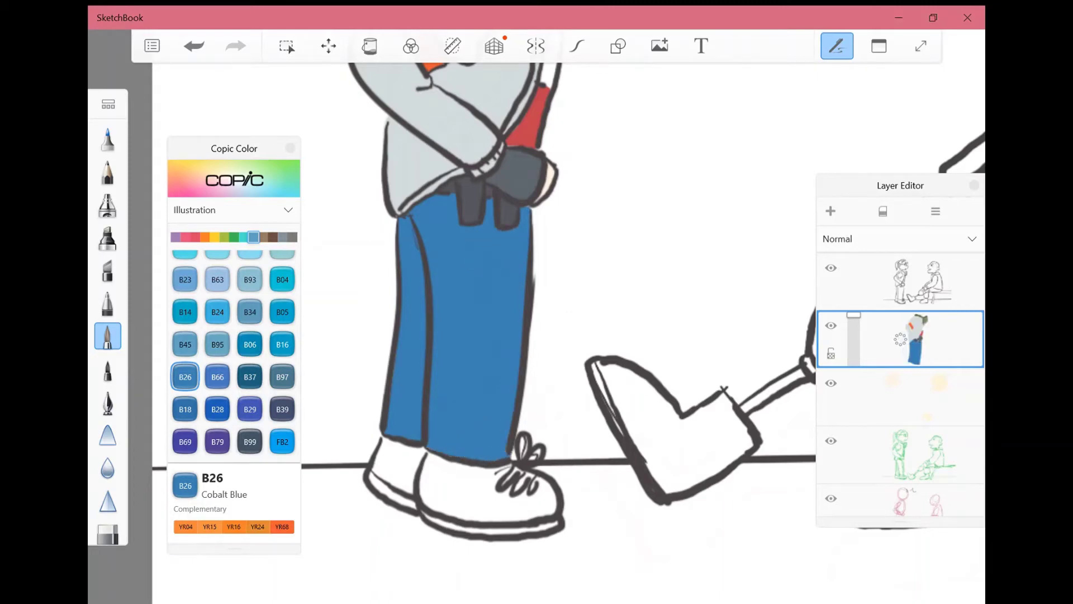
Paint the standing figure's shoes and hair tie with R27 Cadmium Red, leaving the soles and laces white.
{"action": "left_click", "coordinate": [195, 237]}
{"action": "left_click", "coordinate": [282, 384]}
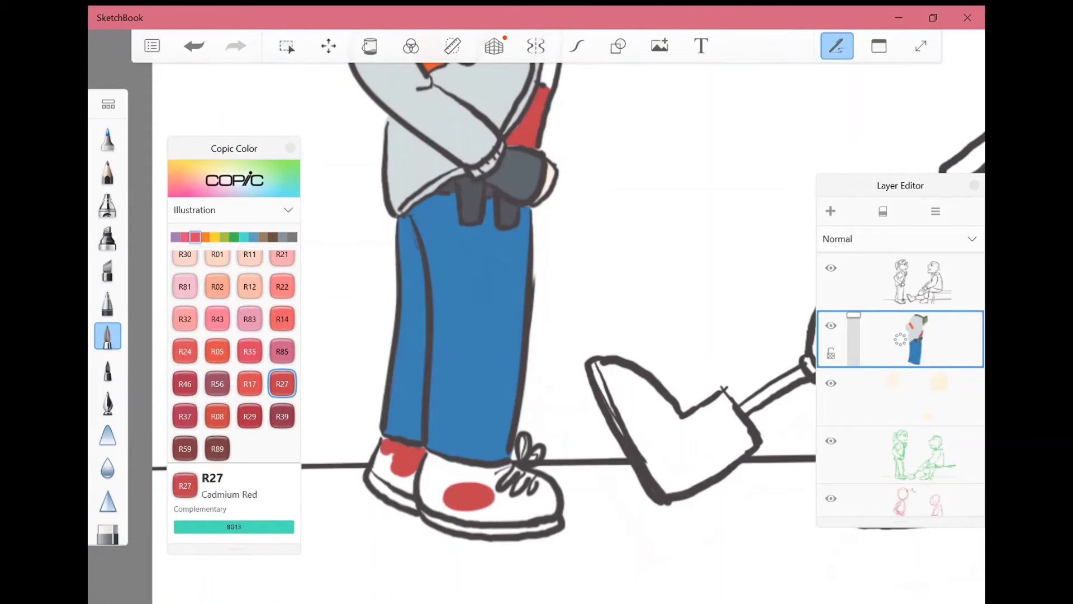
{"action": "mouse_move", "coordinate": [388, 461]}
{"action": "left_mouse_down"}
{"action": "mouse_move", "coordinate": [481, 492]}
{"action": "mouse_move", "coordinate": [486, 511]}
{"action": "left_mouse_up"}
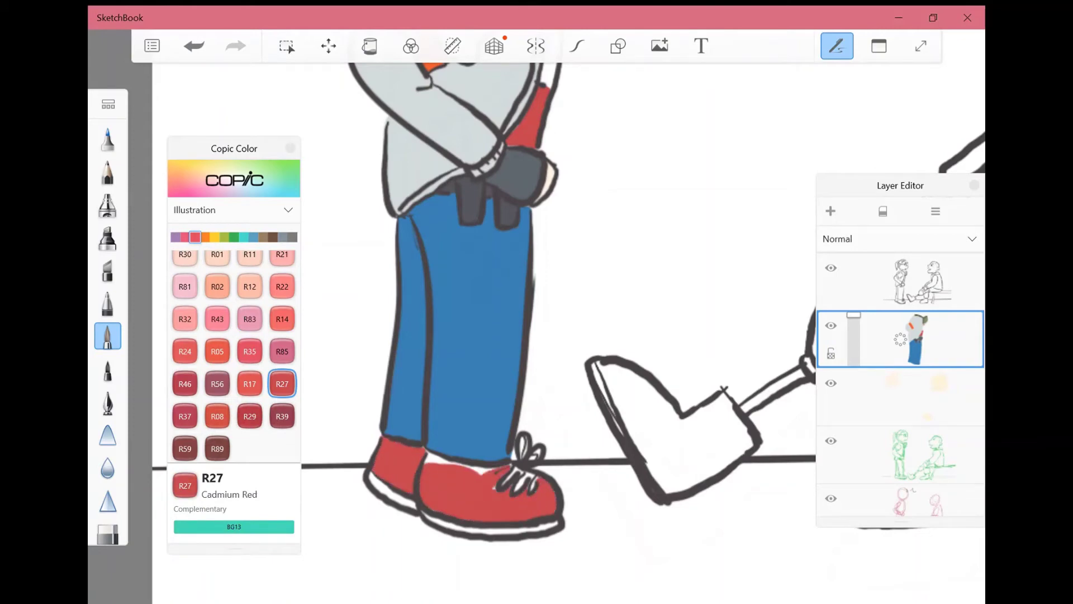
{"action": "scroll", "coordinate": [536, 336], "scroll_direction": "down", "scroll_amount": 3}
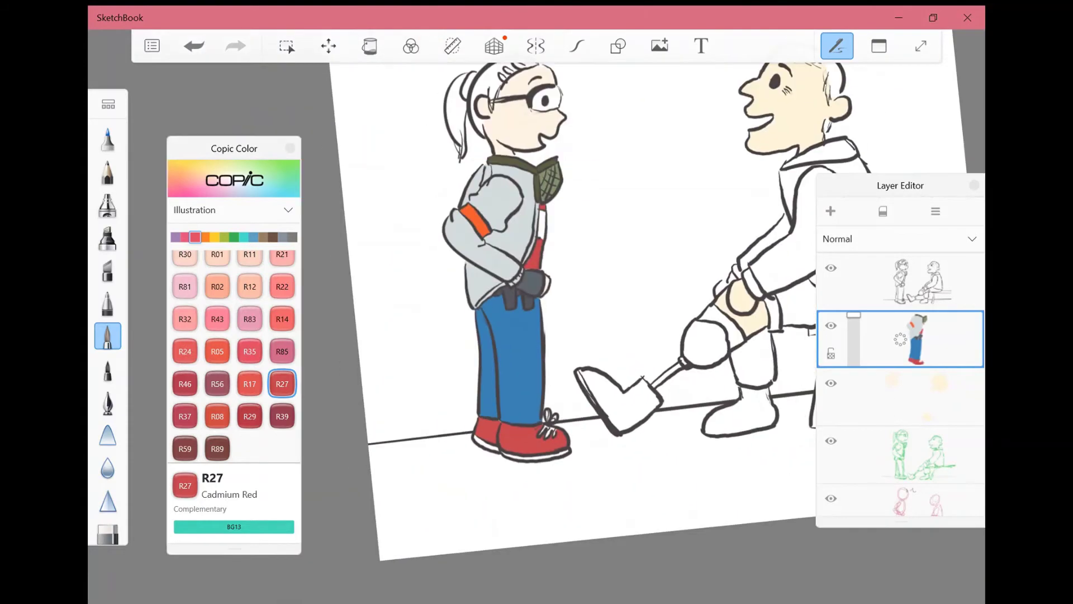
{"action": "scroll", "coordinate": [536, 336], "scroll_direction": "up", "scroll_amount": 6}
{"action": "mouse_move", "coordinate": [405, 252]}
{"action": "left_mouse_down"}
{"action": "mouse_move", "coordinate": [369, 301]}
{"action": "mouse_move", "coordinate": [366, 330]}
{"action": "left_mouse_up"}
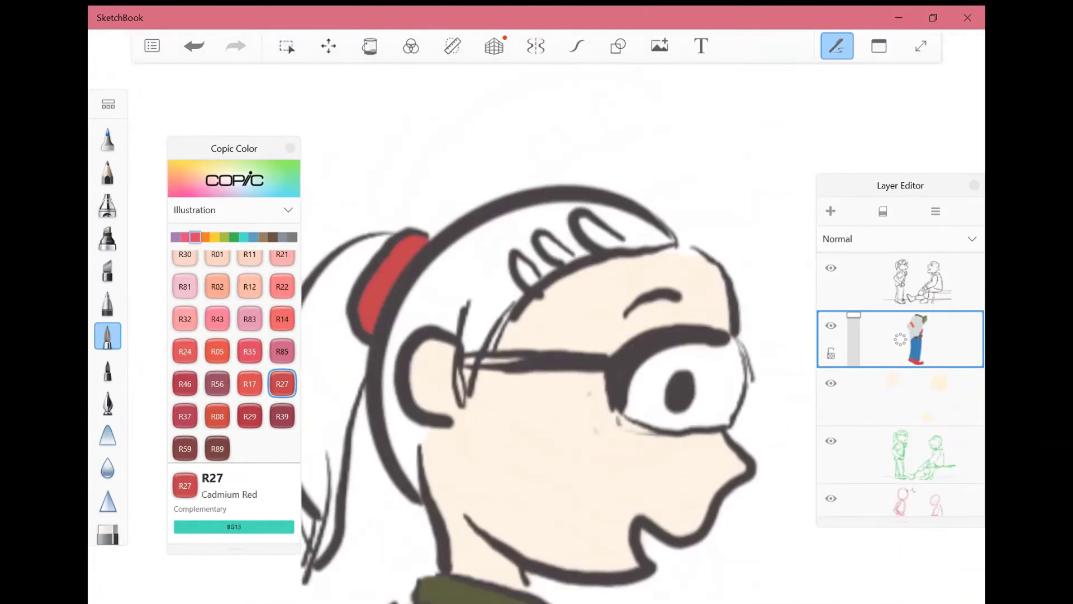
{"action": "scroll", "coordinate": [475, 386], "scroll_direction": "down", "scroll_amount": 3}
{"action": "scroll", "coordinate": [536, 335], "scroll_direction": "right", "scroll_amount": 10}
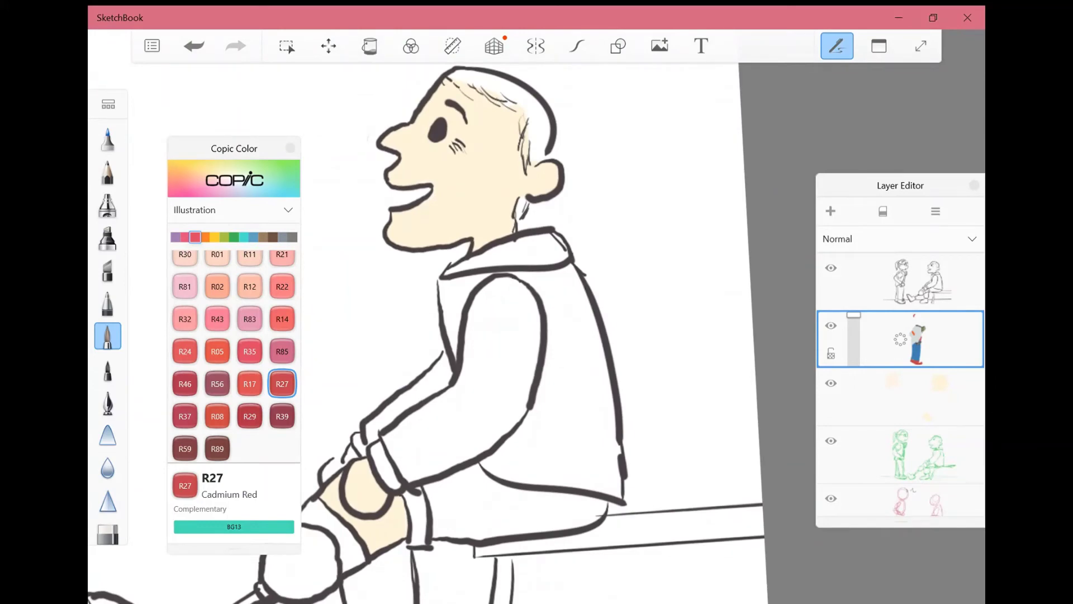
Paint the seated figure's jacket body, both sleeves and cuffs with YG63 Pea Green.
{"action": "left_click", "coordinate": [224, 237]}
{"action": "left_click", "coordinate": [282, 299]}
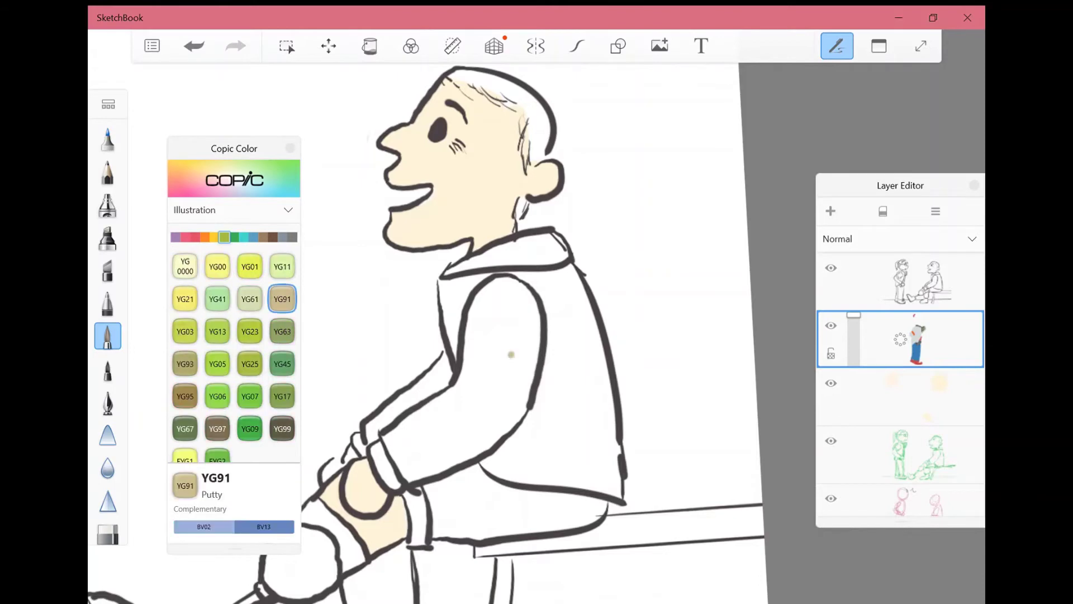
{"action": "left_click", "coordinate": [283, 331]}
{"action": "mouse_move", "coordinate": [517, 322]}
{"action": "left_mouse_down"}
{"action": "mouse_move", "coordinate": [492, 419]}
{"action": "mouse_move", "coordinate": [481, 358]}
{"action": "mouse_move", "coordinate": [528, 246]}
{"action": "left_mouse_up"}
{"action": "mouse_move", "coordinate": [447, 286]}
{"action": "left_mouse_down"}
{"action": "mouse_move", "coordinate": [455, 363]}
{"action": "mouse_move", "coordinate": [414, 425]}
{"action": "left_mouse_up"}
{"action": "left_click_drag", "start_coordinate": [537, 291], "coordinate": [581, 436]}
{"action": "key", "text": "ctrl+l"}
{"action": "left_click_drag", "start_coordinate": [576, 307], "coordinate": [542, 257]}
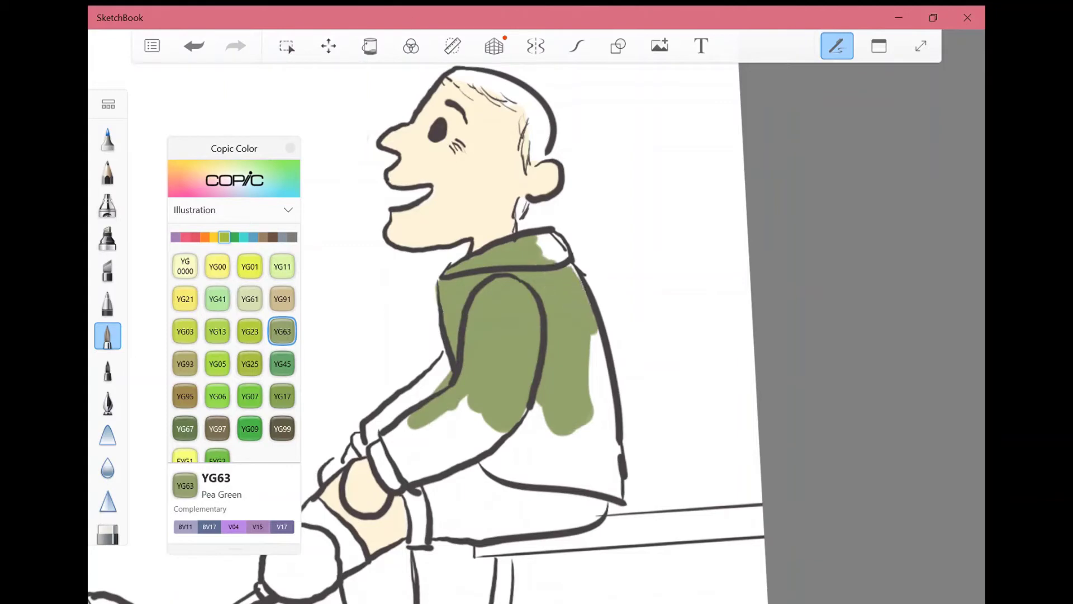
{"action": "mouse_move", "coordinate": [601, 336]}
{"action": "left_mouse_down"}
{"action": "mouse_move", "coordinate": [612, 480]}
{"action": "mouse_move", "coordinate": [553, 424]}
{"action": "mouse_move", "coordinate": [413, 503]}
{"action": "left_mouse_up"}
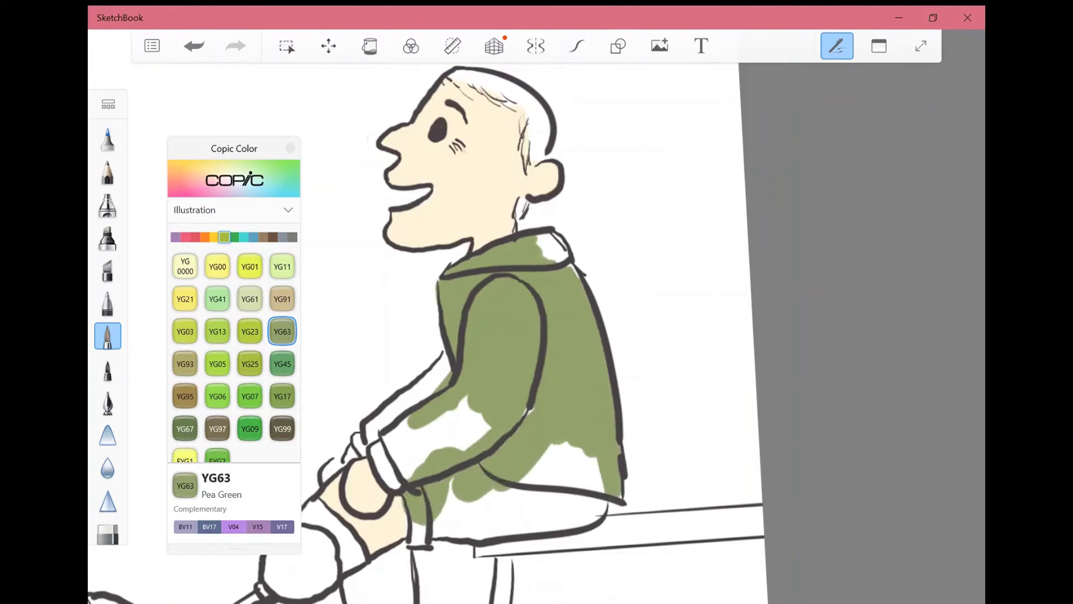
{"action": "scroll", "coordinate": [448, 435], "scroll_direction": "up", "scroll_amount": 3}
{"action": "mouse_move", "coordinate": [548, 391]}
{"action": "left_mouse_down"}
{"action": "mouse_move", "coordinate": [464, 492]}
{"action": "mouse_move", "coordinate": [447, 369]}
{"action": "left_mouse_up"}
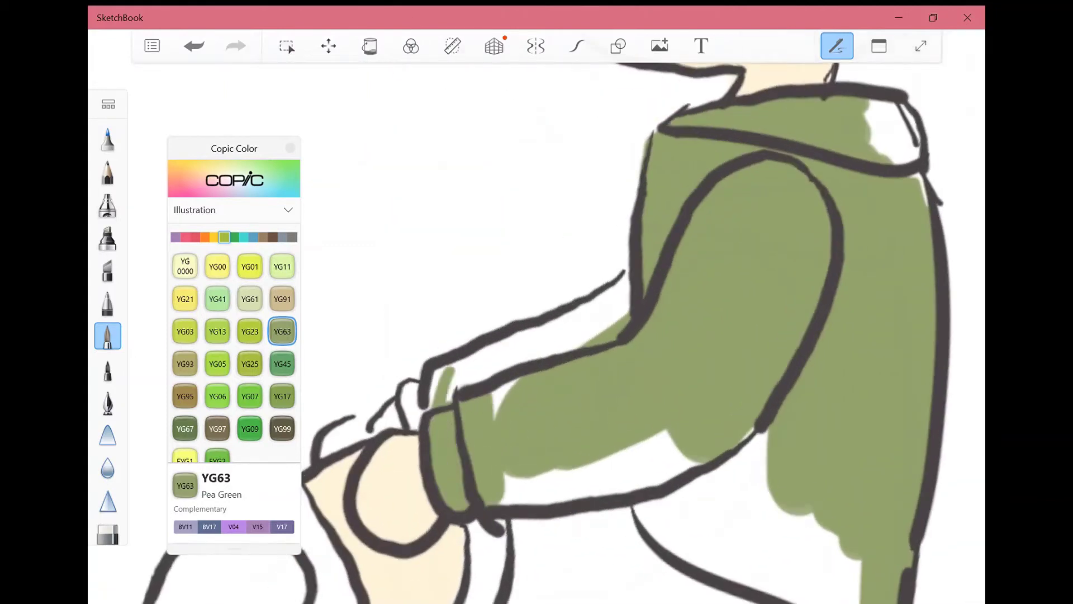
{"action": "mouse_move", "coordinate": [413, 413]}
{"action": "left_mouse_down"}
{"action": "mouse_move", "coordinate": [587, 330]}
{"action": "mouse_move", "coordinate": [600, 288]}
{"action": "left_mouse_up"}
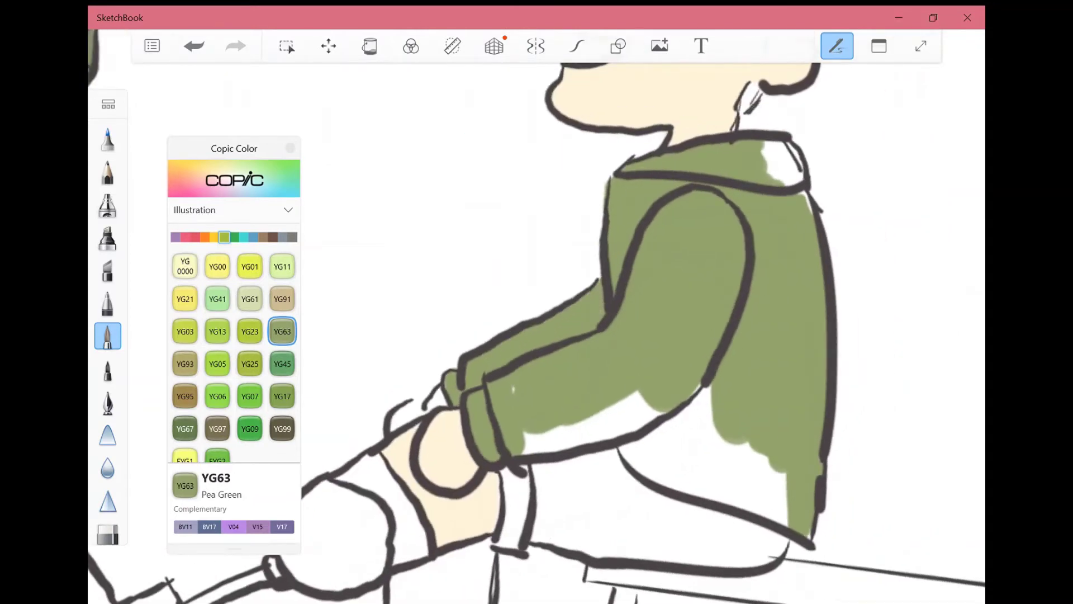
Fill the remaining white of the seated figure's near sleeve, jacket back, collar and trouser thigh with YG63 Pea Green.
{"action": "mouse_move", "coordinate": [515, 391]}
{"action": "left_mouse_down"}
{"action": "mouse_move", "coordinate": [520, 481]}
{"action": "mouse_move", "coordinate": [727, 475]}
{"action": "mouse_move", "coordinate": [760, 509]}
{"action": "left_mouse_up"}
{"action": "mouse_move", "coordinate": [604, 439]}
{"action": "left_mouse_down"}
{"action": "mouse_move", "coordinate": [519, 498]}
{"action": "mouse_move", "coordinate": [511, 545]}
{"action": "left_mouse_up"}
{"action": "left_click_drag", "start_coordinate": [542, 464], "coordinate": [626, 520]}
{"action": "mouse_move", "coordinate": [537, 503]}
{"action": "left_mouse_down"}
{"action": "mouse_move", "coordinate": [738, 537]}
{"action": "mouse_move", "coordinate": [598, 554]}
{"action": "left_mouse_up"}
{"action": "left_click_drag", "start_coordinate": [774, 168], "coordinate": [802, 195]}
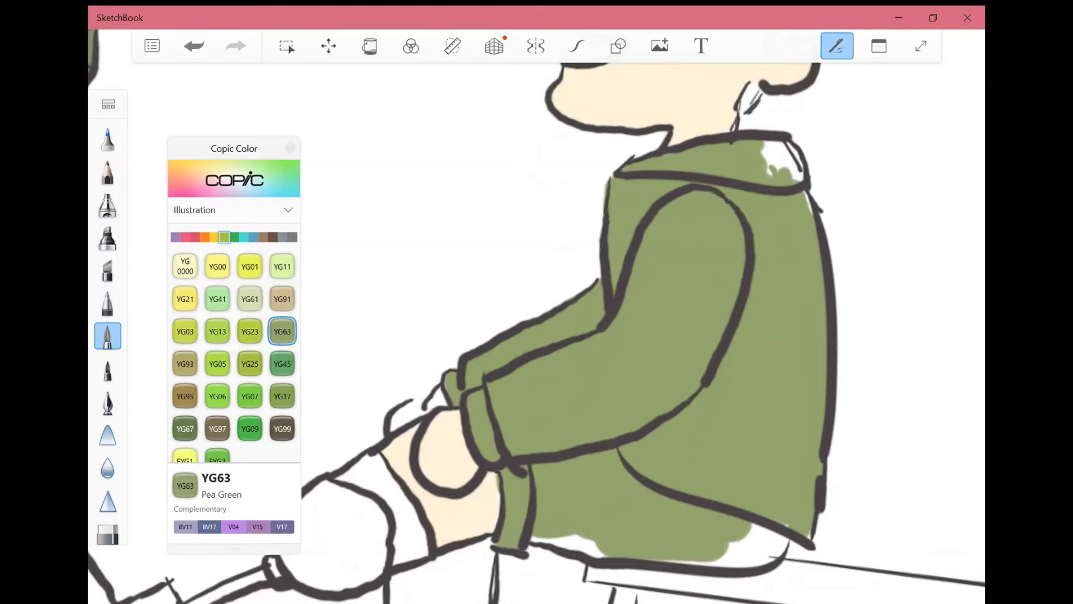
{"action": "left_click_drag", "start_coordinate": [767, 146], "coordinate": [800, 178]}
{"action": "mouse_move", "coordinate": [777, 528]}
{"action": "left_mouse_down"}
{"action": "mouse_move", "coordinate": [724, 559]}
{"action": "mouse_move", "coordinate": [536, 545]}
{"action": "left_mouse_up"}
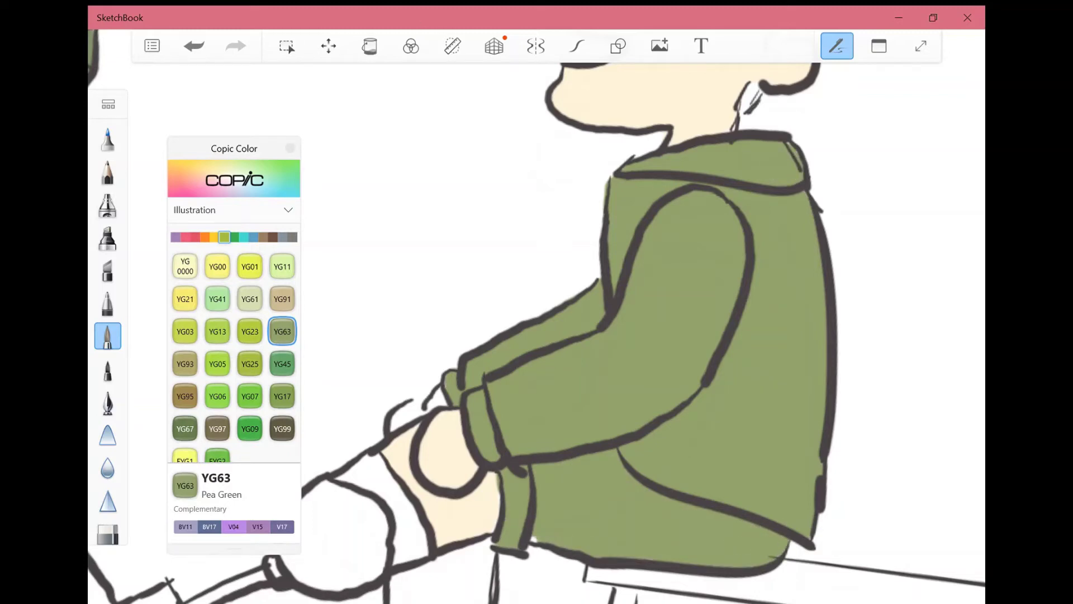
Paint the fabric behind the seated figure's knee and the lower trouser leg above the boot with YG63 Pea Green.
{"action": "scroll", "coordinate": [559, 336], "scroll_direction": "down", "scroll_amount": 2}
{"action": "left_click_drag", "start_coordinate": [476, 316], "coordinate": [490, 306]}
{"action": "left_click_drag", "start_coordinate": [501, 444], "coordinate": [545, 464]}
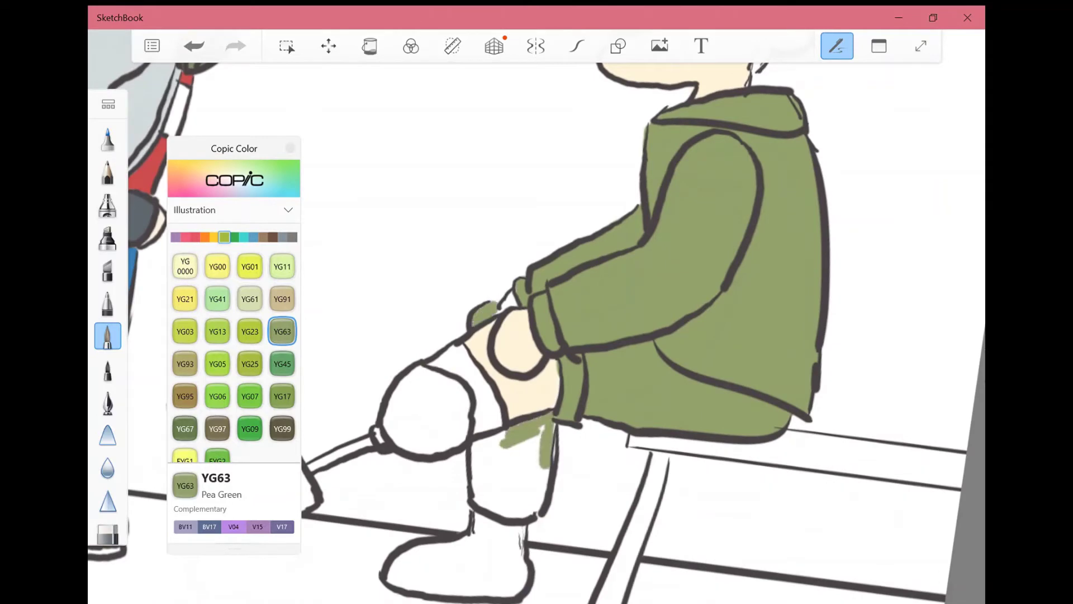
{"action": "mouse_move", "coordinate": [481, 447]}
{"action": "left_mouse_down"}
{"action": "mouse_move", "coordinate": [492, 511]}
{"action": "mouse_move", "coordinate": [526, 447]}
{"action": "left_mouse_up"}
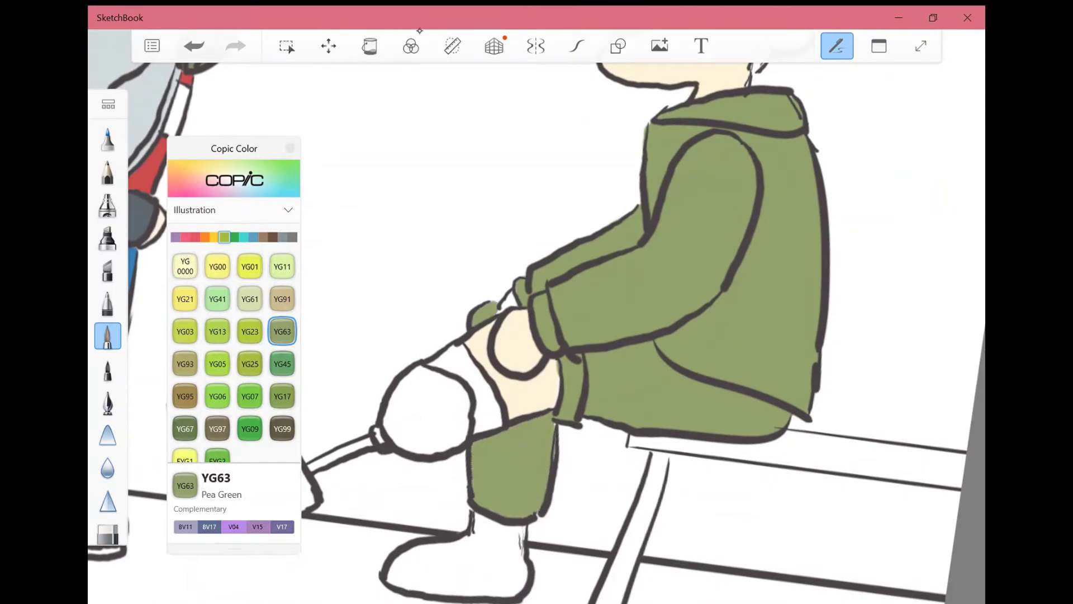
{"action": "left_click", "coordinate": [879, 46]}
{"action": "left_click", "coordinate": [900, 397]}
{"action": "left_click", "coordinate": [205, 237]}
{"action": "left_click", "coordinate": [185, 299]}
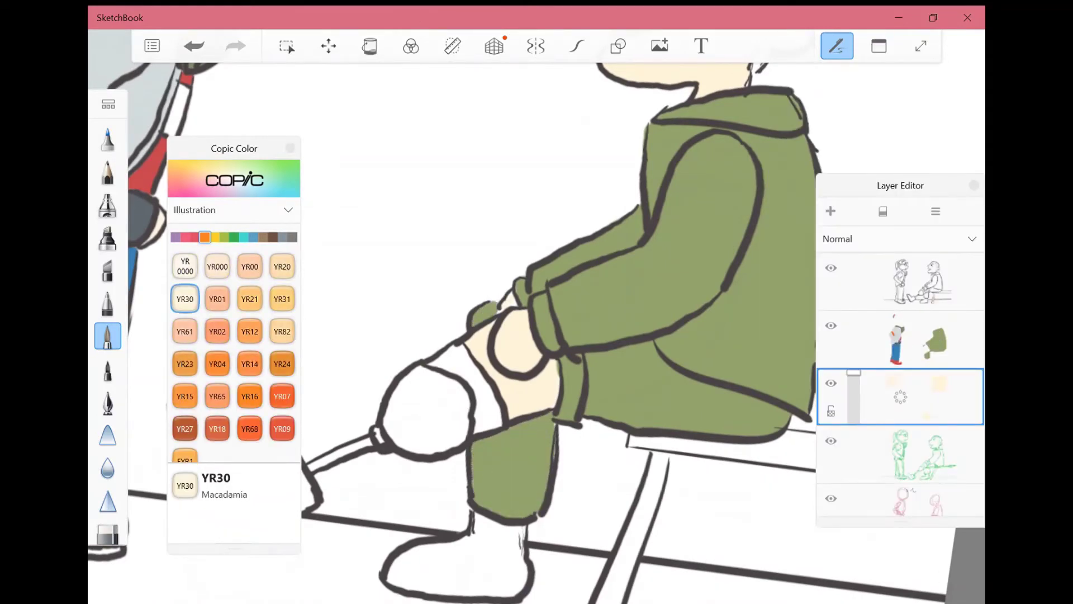
{"action": "left_click", "coordinate": [901, 339]}
{"action": "left_click", "coordinate": [879, 46]}
{"action": "left_click", "coordinate": [224, 237]}
{"action": "left_click", "coordinate": [282, 332]}
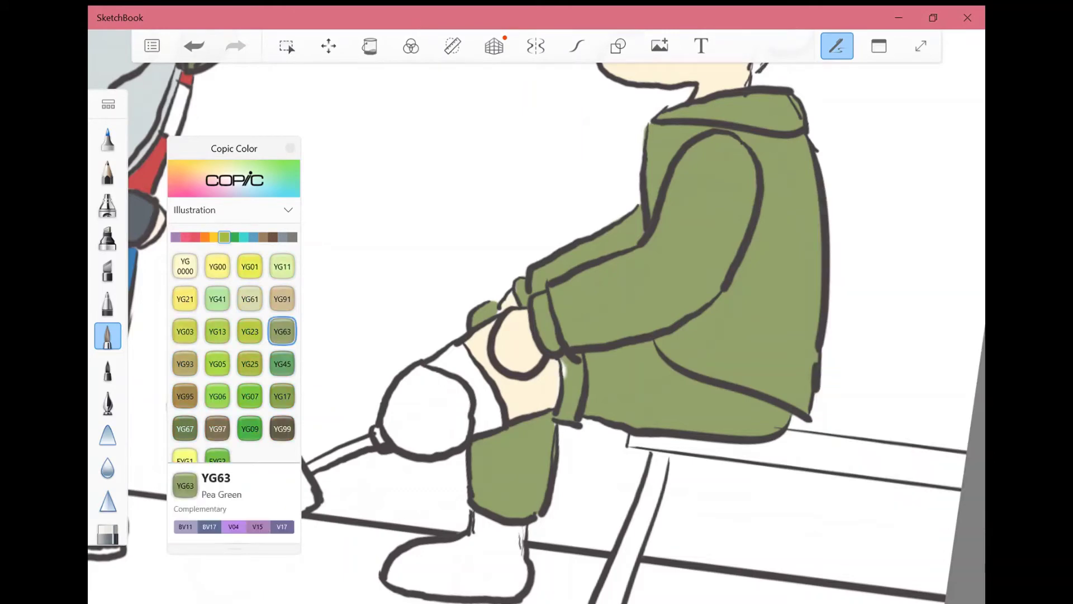
Try YG61 Pale Moss patches on the back and upper sleeve of the seated figure's jacket, undoing each one.
{"action": "left_click", "coordinate": [250, 299]}
{"action": "left_click_drag", "start_coordinate": [721, 330], "coordinate": [763, 277]}
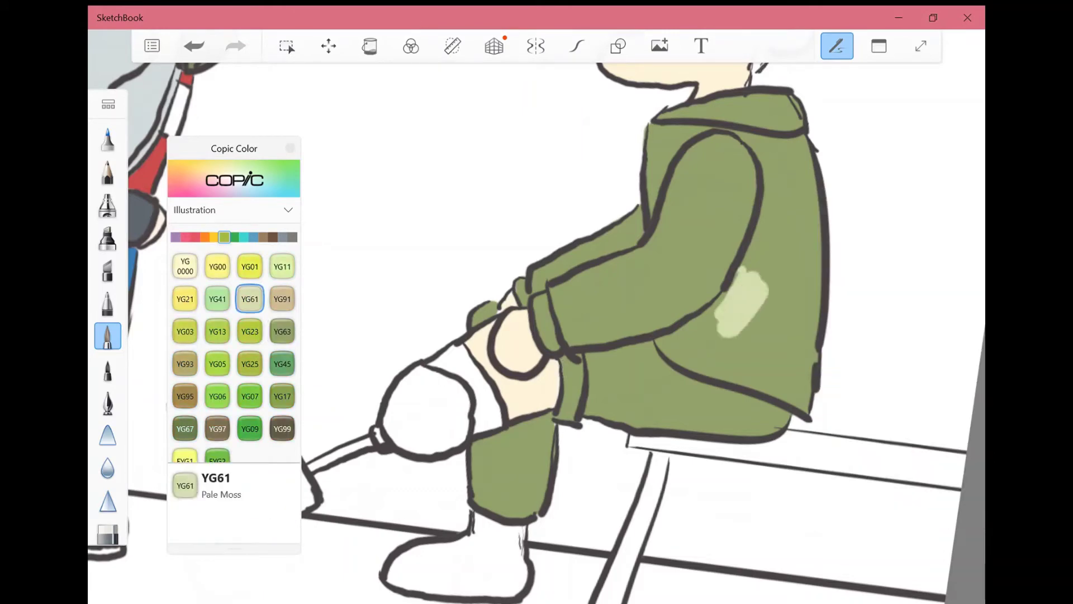
{"action": "key", "text": "ctrl+z"}
{"action": "scroll", "coordinate": [536, 302], "scroll_direction": "down", "scroll_amount": 2}
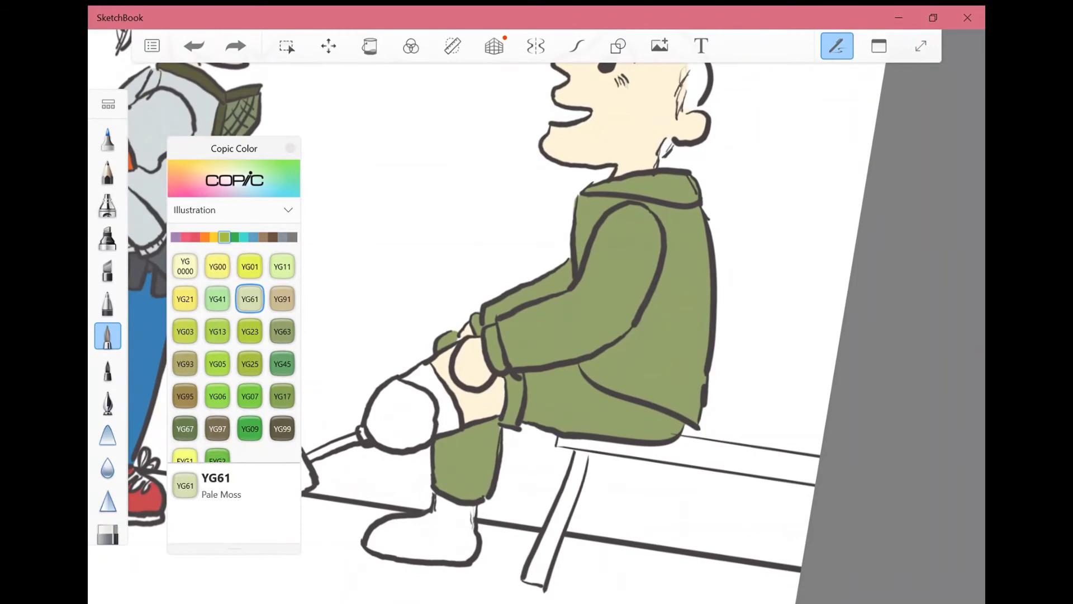
{"action": "left_click_drag", "start_coordinate": [637, 218], "coordinate": [601, 313]}
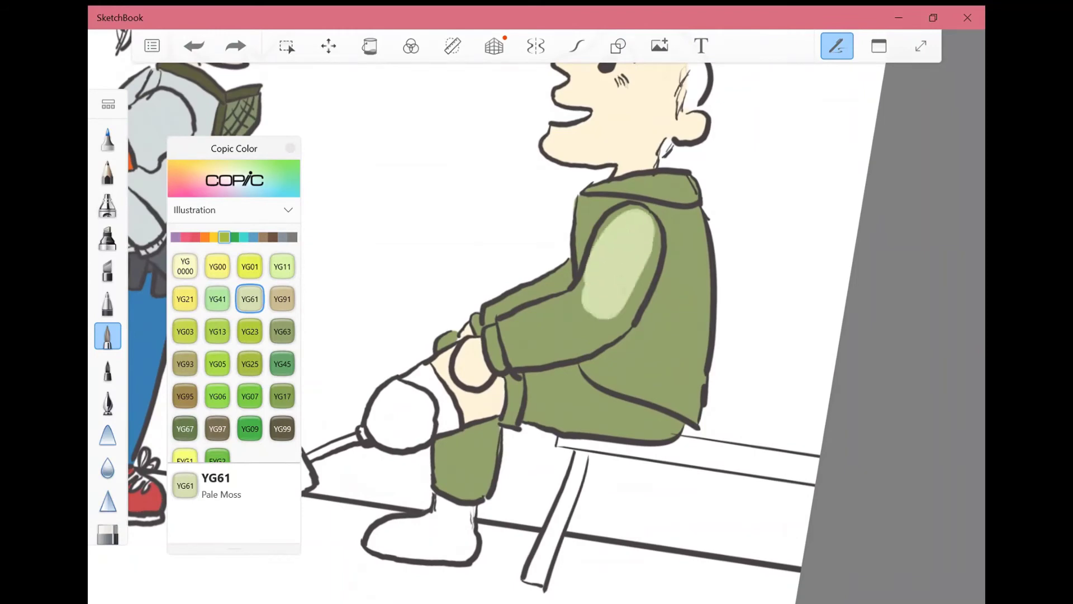
{"action": "key", "text": "ctrl+z"}
Repaint the seated figure's whole jacket and trousers with YG61 Pale Moss on the clothing color layer.
{"action": "left_click", "coordinate": [879, 46]}
{"action": "left_click", "coordinate": [858, 286]}
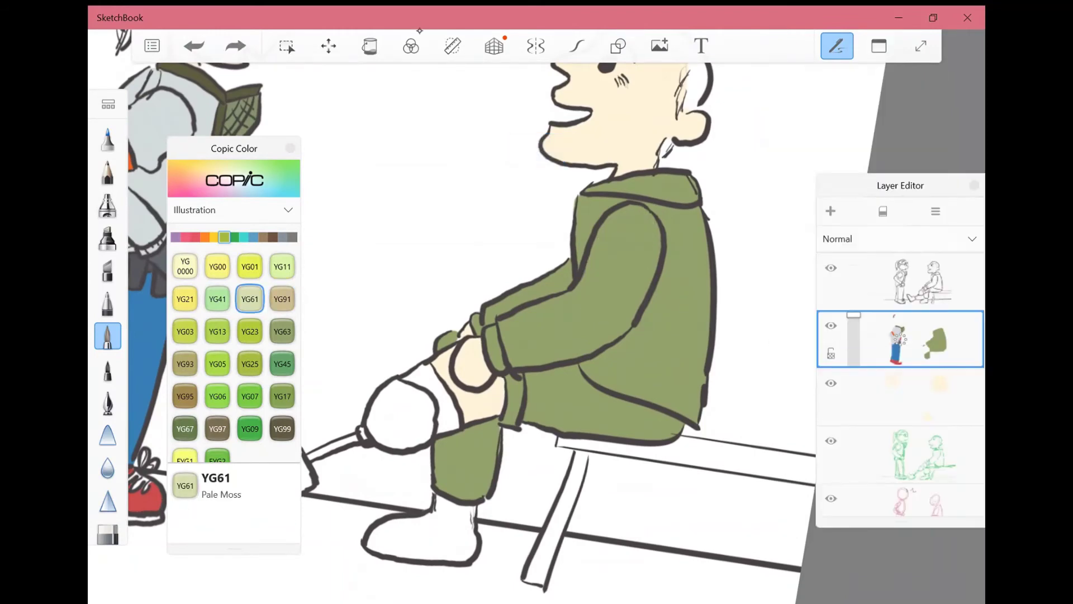
{"action": "left_click", "coordinate": [879, 46]}
{"action": "mouse_move", "coordinate": [642, 224]}
{"action": "left_mouse_down"}
{"action": "mouse_move", "coordinate": [598, 319]}
{"action": "mouse_move", "coordinate": [587, 201]}
{"action": "mouse_move", "coordinate": [668, 187]}
{"action": "mouse_move", "coordinate": [666, 302]}
{"action": "mouse_move", "coordinate": [696, 291]}
{"action": "mouse_move", "coordinate": [688, 392]}
{"action": "mouse_move", "coordinate": [643, 380]}
{"action": "mouse_move", "coordinate": [537, 290]}
{"action": "mouse_move", "coordinate": [497, 347]}
{"action": "mouse_move", "coordinate": [553, 358]}
{"action": "mouse_move", "coordinate": [515, 414]}
{"action": "mouse_move", "coordinate": [621, 386]}
{"action": "left_mouse_up"}
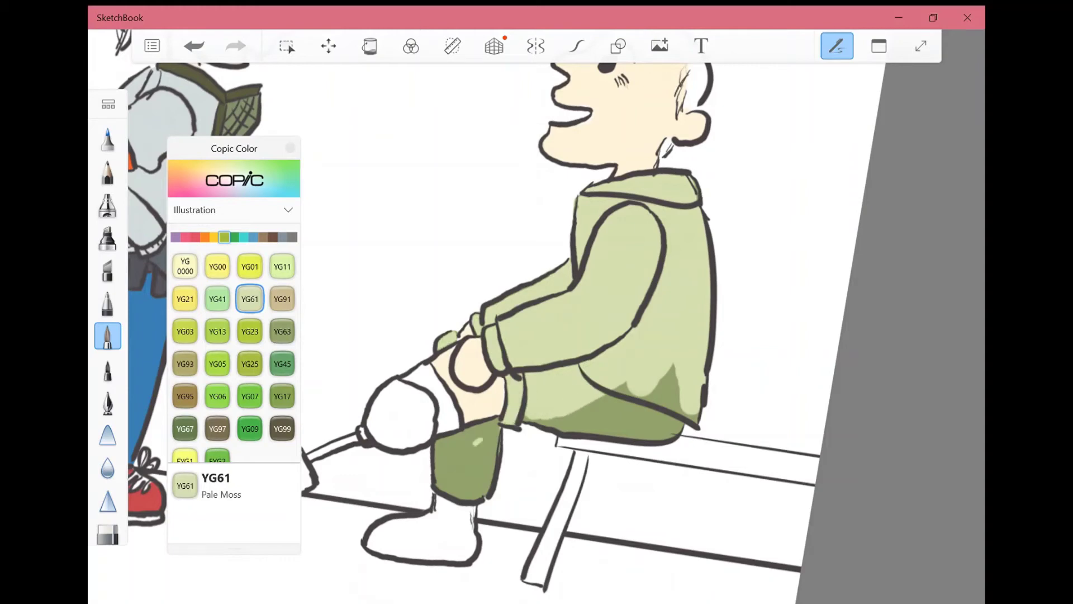
{"action": "left_click_drag", "start_coordinate": [447, 439], "coordinate": [469, 486]}
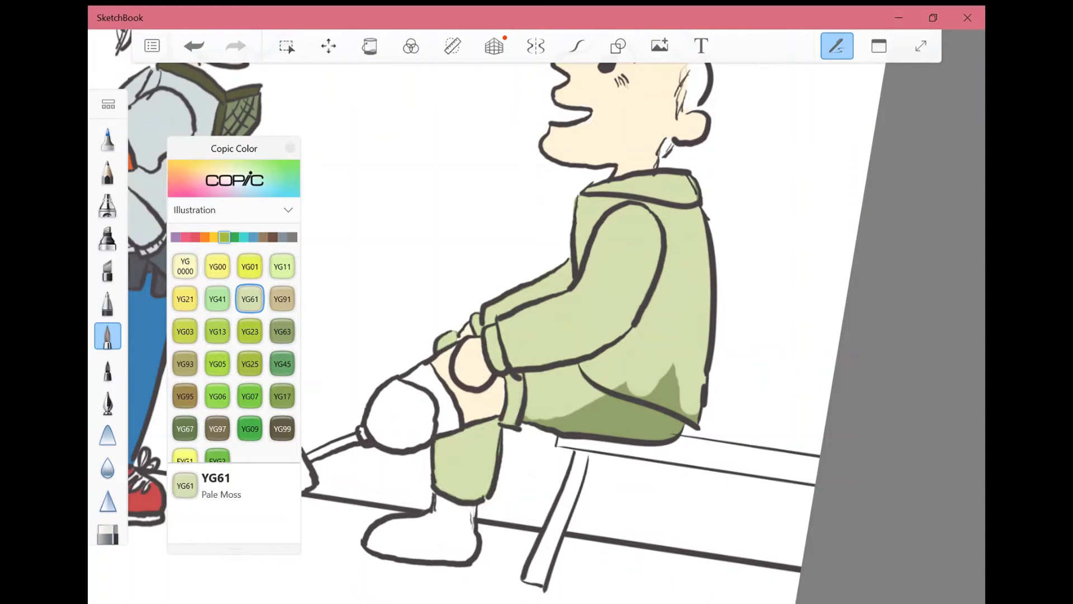
{"action": "mouse_move", "coordinate": [531, 399]}
{"action": "left_mouse_down"}
{"action": "mouse_move", "coordinate": [582, 427]}
{"action": "mouse_move", "coordinate": [660, 380]}
{"action": "left_mouse_up"}
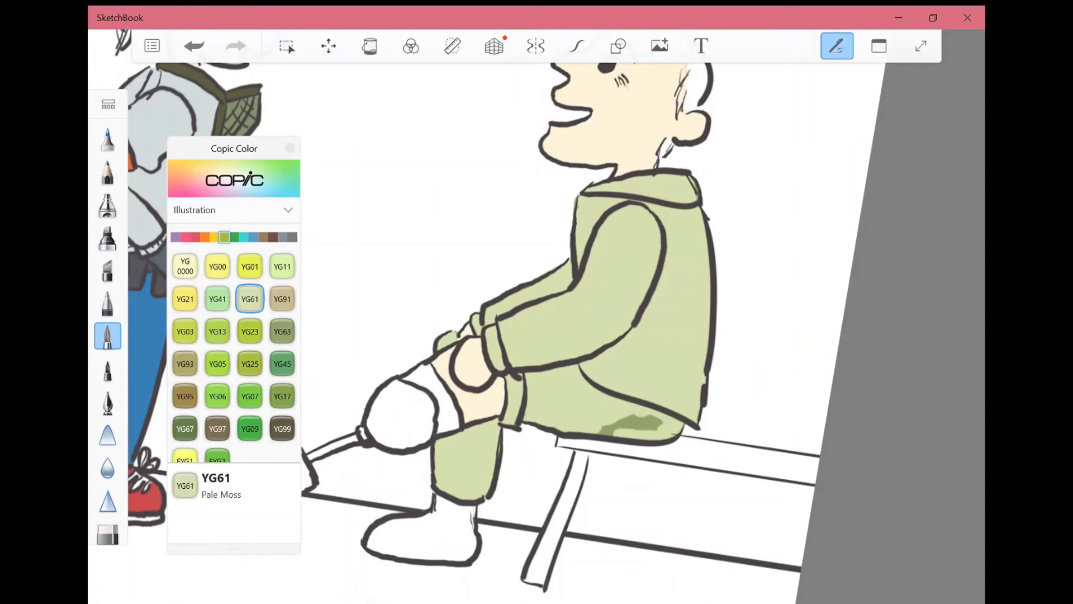
{"action": "left_click_drag", "start_coordinate": [598, 430], "coordinate": [663, 419]}
Add a new layer between the clothing colors and the ink line art.
{"action": "left_click", "coordinate": [879, 46]}
{"action": "left_click_drag", "start_coordinate": [853, 318], "coordinate": [853, 336]}
{"action": "left_click", "coordinate": [900, 335]}
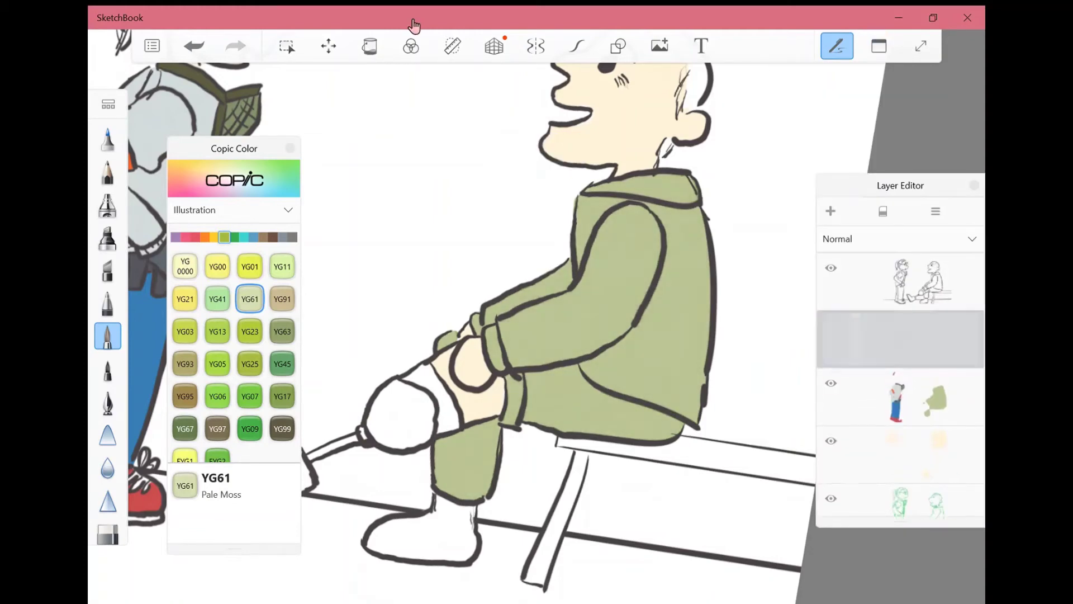
{"action": "left_click", "coordinate": [879, 46]}
Brush YG93 Grayish Yellow camouflage patches across the seated figure's jacket, sleeves and trousers.
{"action": "left_click", "coordinate": [185, 364]}
{"action": "left_click_drag", "start_coordinate": [651, 285], "coordinate": [690, 333]}
{"action": "left_click_drag", "start_coordinate": [531, 338], "coordinate": [576, 315]}
{"action": "left_click_drag", "start_coordinate": [609, 263], "coordinate": [649, 230]}
{"action": "left_click_drag", "start_coordinate": [621, 385], "coordinate": [676, 366]}
{"action": "left_click_drag", "start_coordinate": [536, 405], "coordinate": [609, 386]}
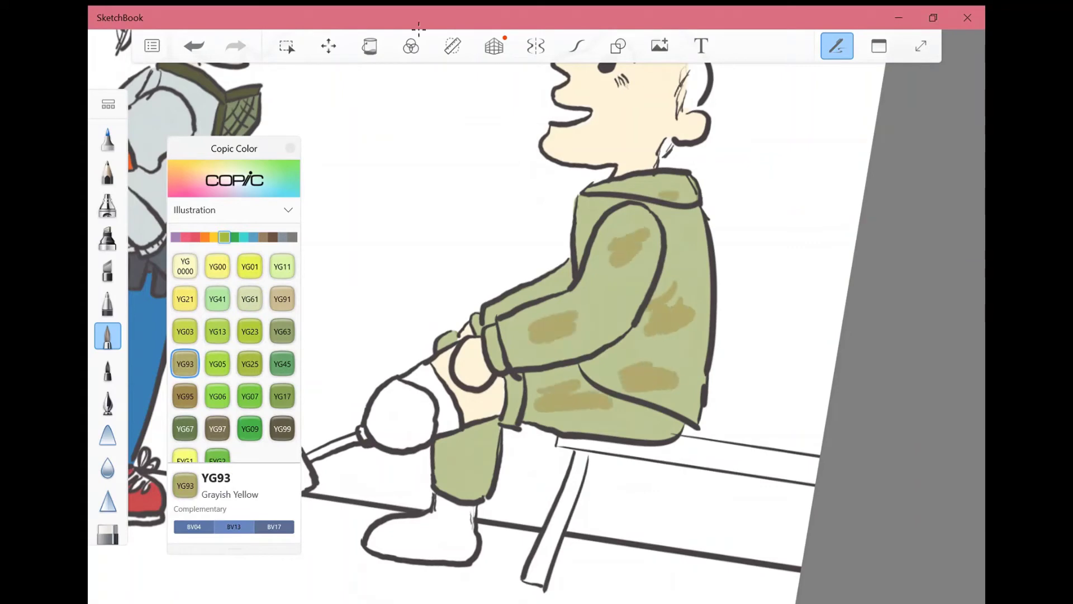
{"action": "left_click_drag", "start_coordinate": [470, 461], "coordinate": [442, 445]}
{"action": "left_click_drag", "start_coordinate": [441, 338], "coordinate": [450, 345]}
{"action": "left_click_drag", "start_coordinate": [691, 232], "coordinate": [693, 279]}
{"action": "left_click_drag", "start_coordinate": [581, 204], "coordinate": [587, 240]}
{"action": "left_click_drag", "start_coordinate": [695, 397], "coordinate": [643, 417]}
{"action": "left_click_drag", "start_coordinate": [582, 341], "coordinate": [699, 344]}
Add YG95 Pale Olive camouflage patches to the seated figure's sleeves, jacket back and trousers.
{"action": "left_click", "coordinate": [217, 429]}
{"action": "left_click", "coordinate": [185, 396]}
{"action": "left_click_drag", "start_coordinate": [548, 321], "coordinate": [584, 311]}
{"action": "left_click_drag", "start_coordinate": [523, 296], "coordinate": [562, 280]}
{"action": "left_click_drag", "start_coordinate": [557, 316], "coordinate": [592, 301]}
{"action": "left_click_drag", "start_coordinate": [606, 280], "coordinate": [635, 249]}
{"action": "left_click_drag", "start_coordinate": [668, 254], "coordinate": [698, 229]}
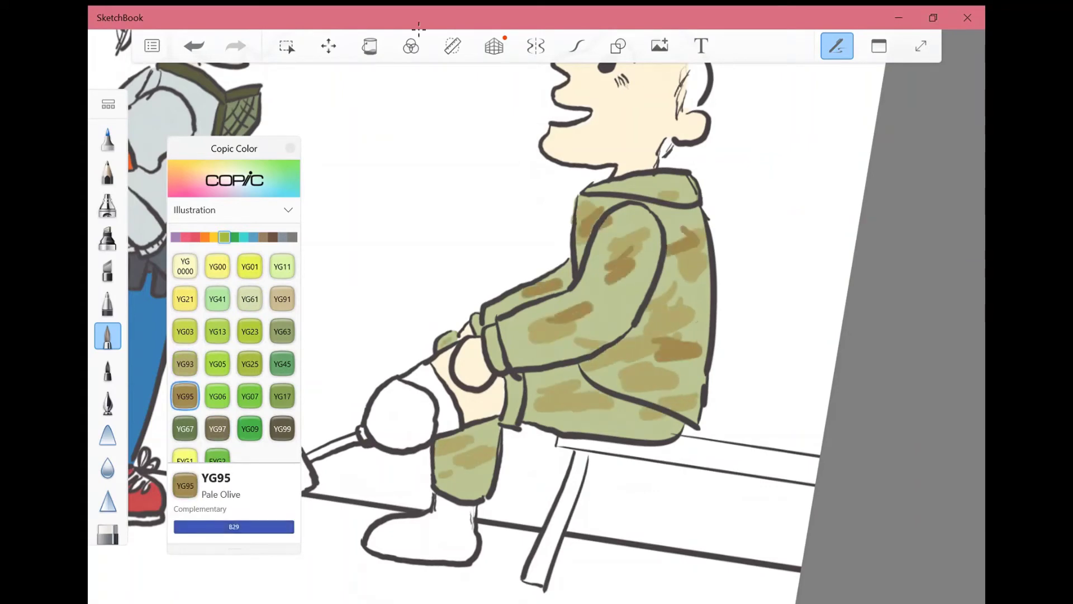
{"action": "left_click_drag", "start_coordinate": [646, 397], "coordinate": [698, 358]}
{"action": "left_click_drag", "start_coordinate": [587, 427], "coordinate": [635, 400]}
{"action": "left_click_drag", "start_coordinate": [456, 461], "coordinate": [481, 442]}
Add YG63 Pea Green camouflage patches over the seated figure's sleeves, collar, jacket back and trousers.
{"action": "left_click", "coordinate": [283, 331]}
{"action": "mouse_move", "coordinate": [542, 391]}
{"action": "left_mouse_down"}
{"action": "mouse_move", "coordinate": [581, 372]}
{"action": "mouse_move", "coordinate": [632, 311]}
{"action": "left_mouse_up"}
{"action": "left_click_drag", "start_coordinate": [561, 305], "coordinate": [626, 285]}
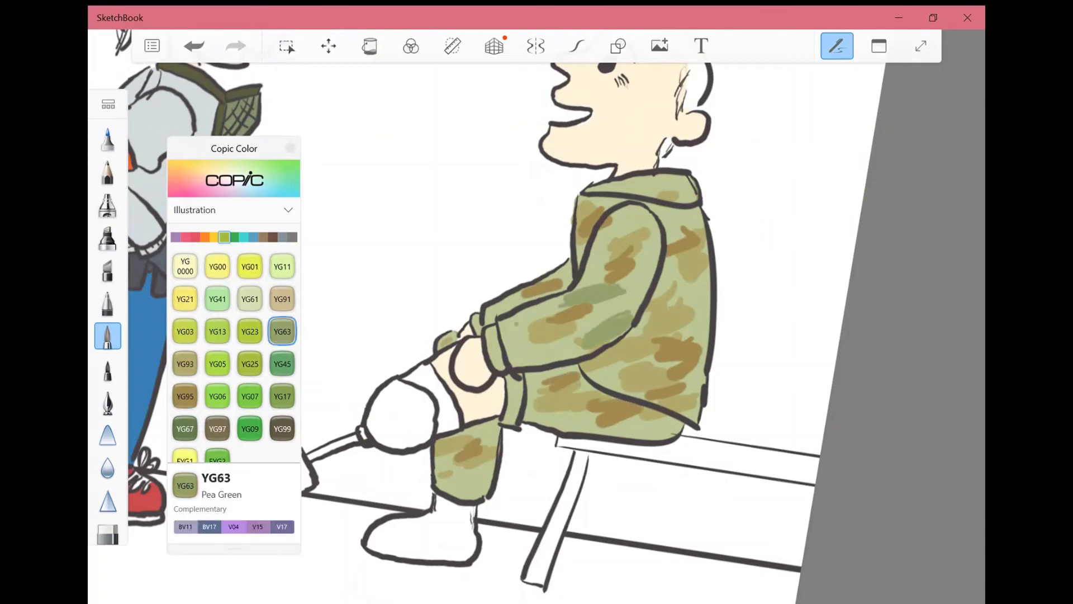
{"action": "left_click_drag", "start_coordinate": [474, 429], "coordinate": [493, 422]}
{"action": "left_click_drag", "start_coordinate": [456, 481], "coordinate": [461, 474]}
{"action": "left_click_drag", "start_coordinate": [542, 428], "coordinate": [588, 410]}
{"action": "left_click_drag", "start_coordinate": [508, 411], "coordinate": [522, 396]}
{"action": "left_click_drag", "start_coordinate": [638, 254], "coordinate": [659, 221]}
{"action": "left_click_drag", "start_coordinate": [682, 318], "coordinate": [709, 295]}
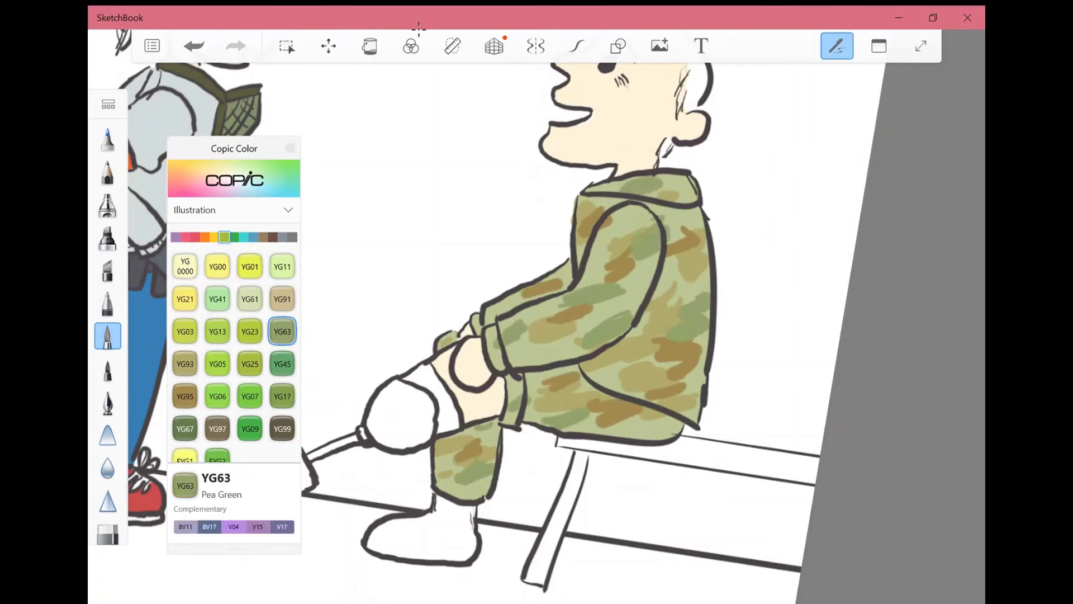
{"action": "left_click_drag", "start_coordinate": [581, 282], "coordinate": [604, 262]}
{"action": "left_click_drag", "start_coordinate": [645, 312], "coordinate": [689, 274]}
{"action": "left_click_drag", "start_coordinate": [527, 363], "coordinate": [574, 347]}
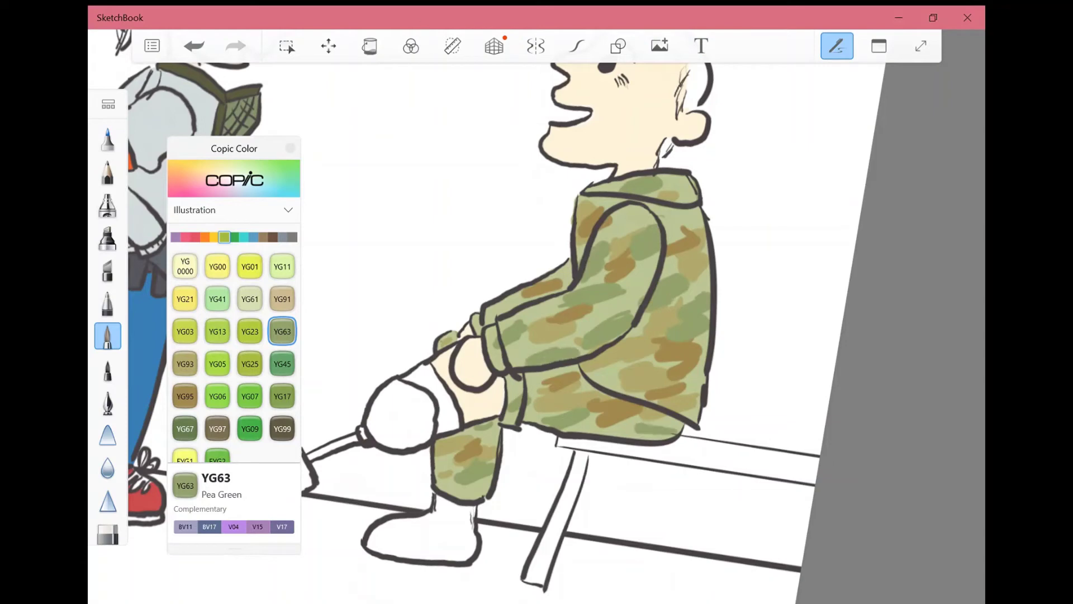
{"action": "left_click_drag", "start_coordinate": [618, 438], "coordinate": [676, 418]}
{"action": "left_click_drag", "start_coordinate": [658, 225], "coordinate": [696, 207]}
Add a few YG0000 Lily White camouflage streaks to the seated figure's sleeves, jacket back and trousers.
{"action": "left_click", "coordinate": [185, 266]}
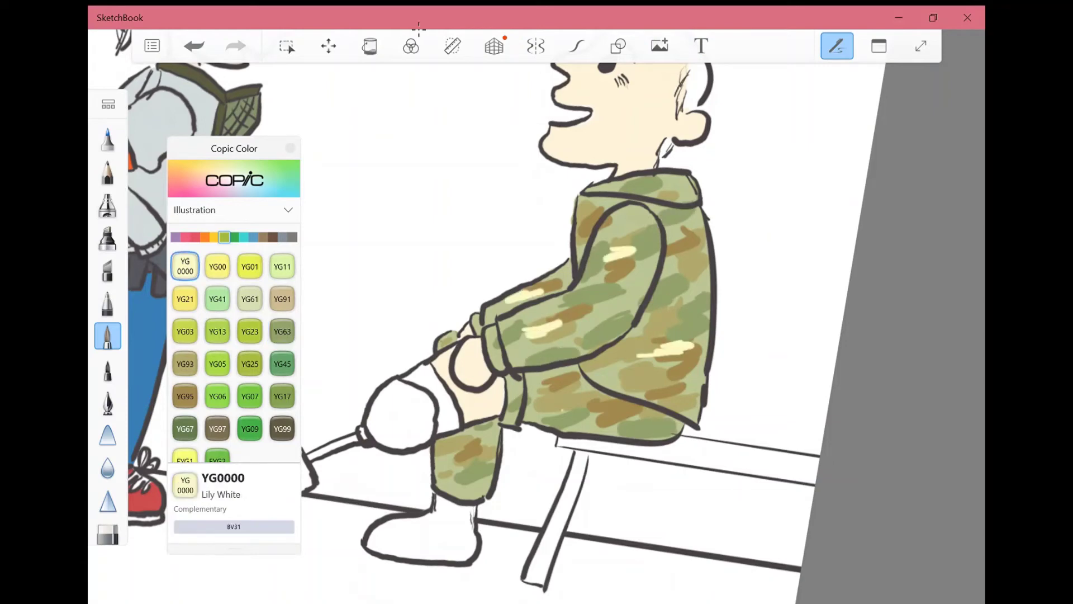
{"action": "left_click_drag", "start_coordinate": [564, 410], "coordinate": [609, 389]}
{"action": "left_click_drag", "start_coordinate": [444, 476], "coordinate": [473, 453]}
{"action": "left_click_drag", "start_coordinate": [657, 306], "coordinate": [690, 273]}
{"action": "scroll", "coordinate": [503, 313], "scroll_direction": "down", "scroll_amount": 5}
{"action": "scroll", "coordinate": [503, 313], "scroll_direction": "up", "scroll_amount": 5}
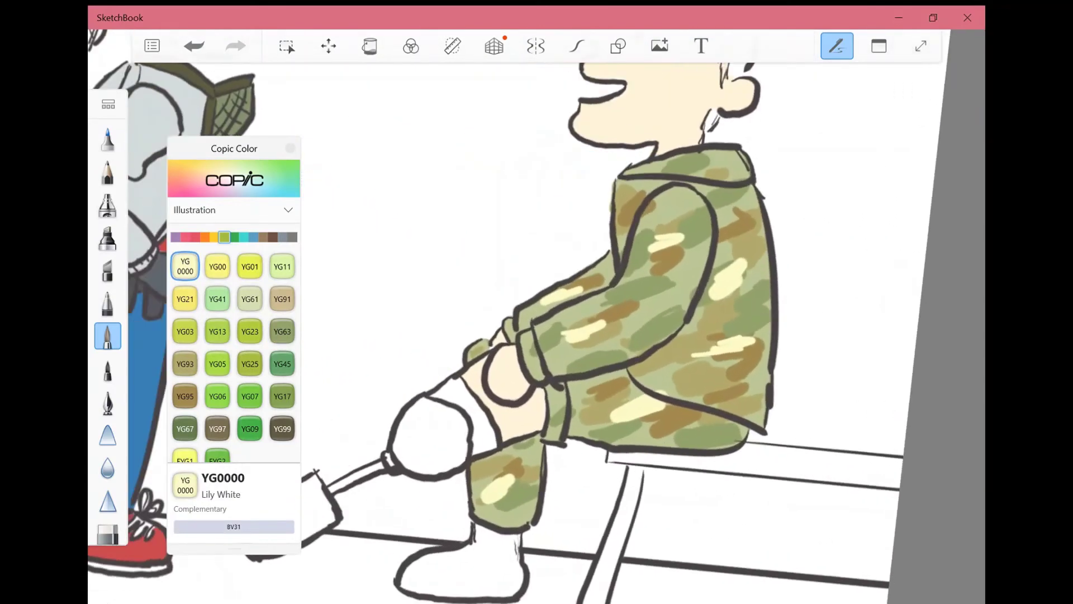
Paint the seated figure's hair, including the patch behind the ear, with Y21 Buttercup Yellow on the skin color layer.
{"action": "scroll", "coordinate": [559, 279], "scroll_direction": "up", "scroll_amount": 3}
{"action": "left_click", "coordinate": [214, 237]}
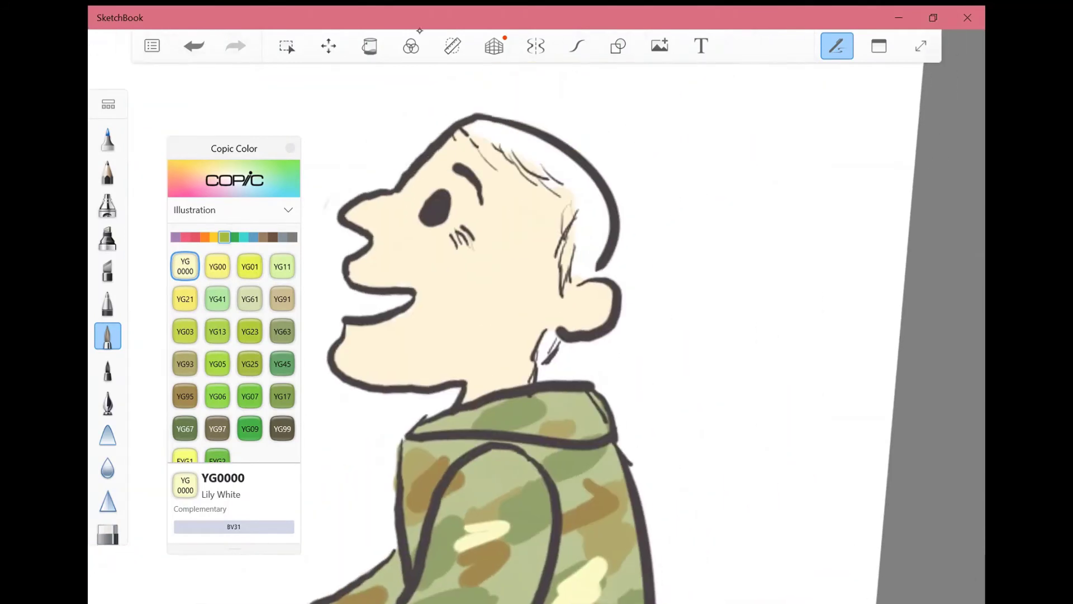
{"action": "left_click", "coordinate": [879, 46]}
{"action": "left_click", "coordinate": [899, 454]}
{"action": "left_click", "coordinate": [205, 237]}
{"action": "left_click", "coordinate": [185, 299]}
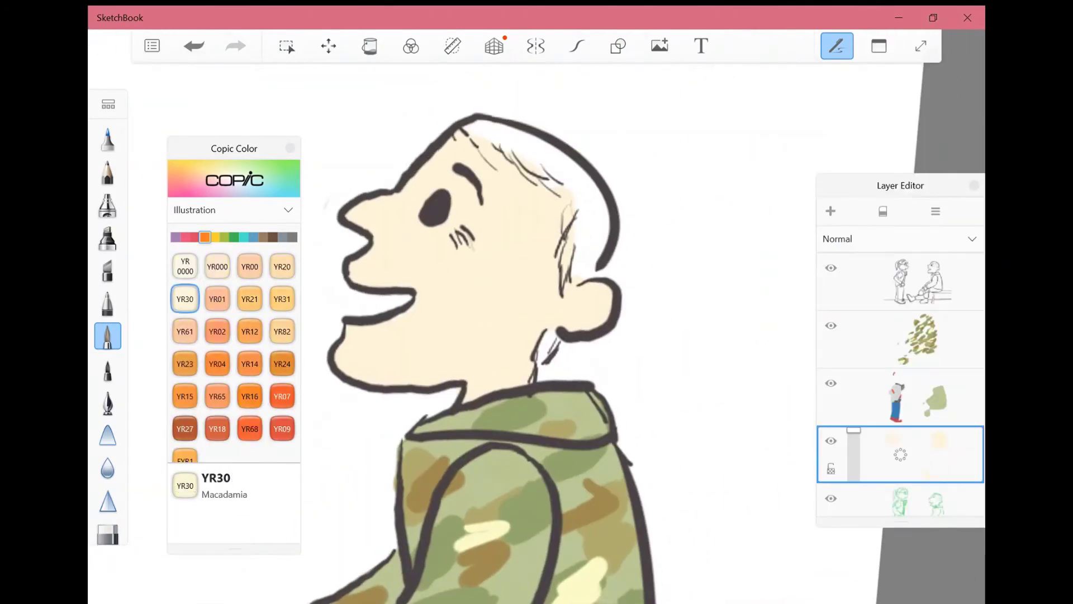
{"action": "left_click", "coordinate": [879, 46]}
{"action": "left_click", "coordinate": [214, 237]}
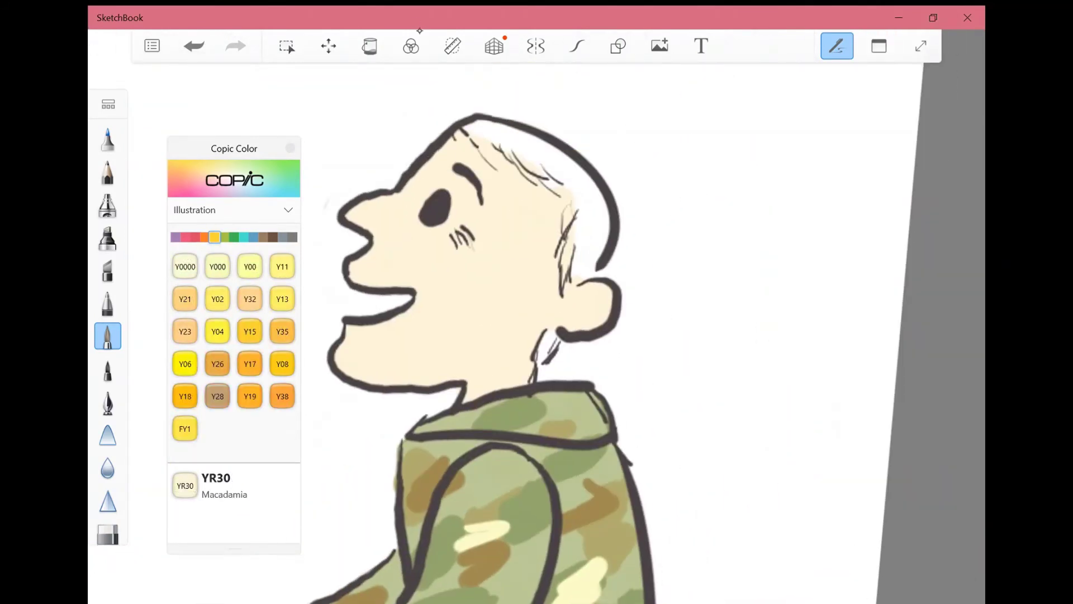
{"action": "left_click", "coordinate": [205, 237]}
{"action": "scroll", "coordinate": [234, 358], "scroll_direction": "down", "scroll_amount": 1}
{"action": "left_click", "coordinate": [215, 237]}
{"action": "left_click", "coordinate": [217, 395]}
{"action": "left_click", "coordinate": [184, 299]}
{"action": "left_click_drag", "start_coordinate": [587, 207], "coordinate": [573, 274]}
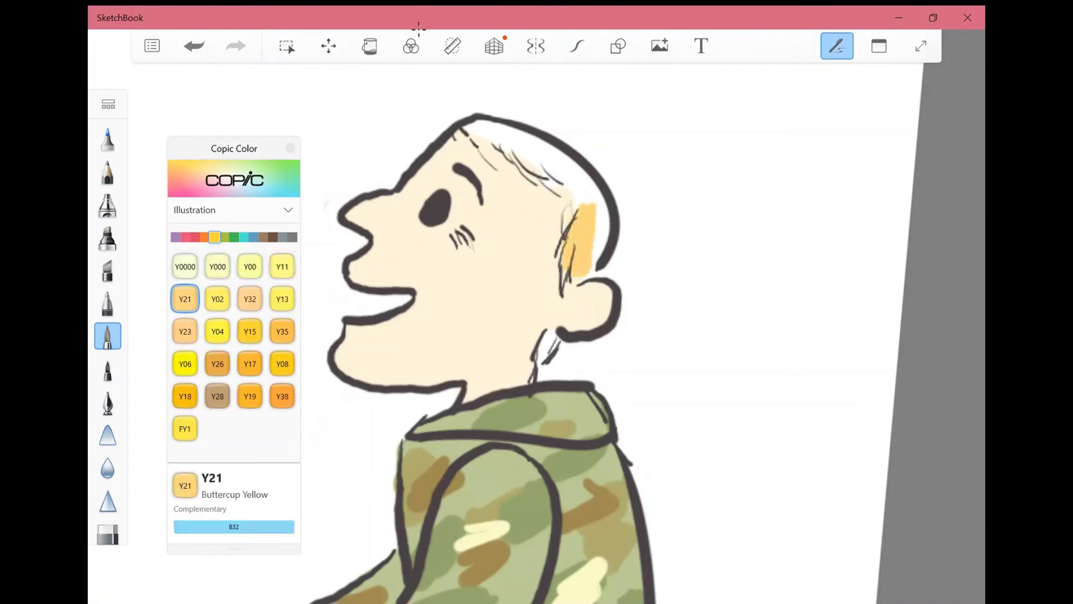
{"action": "mouse_move", "coordinate": [547, 166]}
{"action": "left_mouse_down"}
{"action": "mouse_move", "coordinate": [584, 204]}
{"action": "mouse_move", "coordinate": [520, 148]}
{"action": "left_mouse_up"}
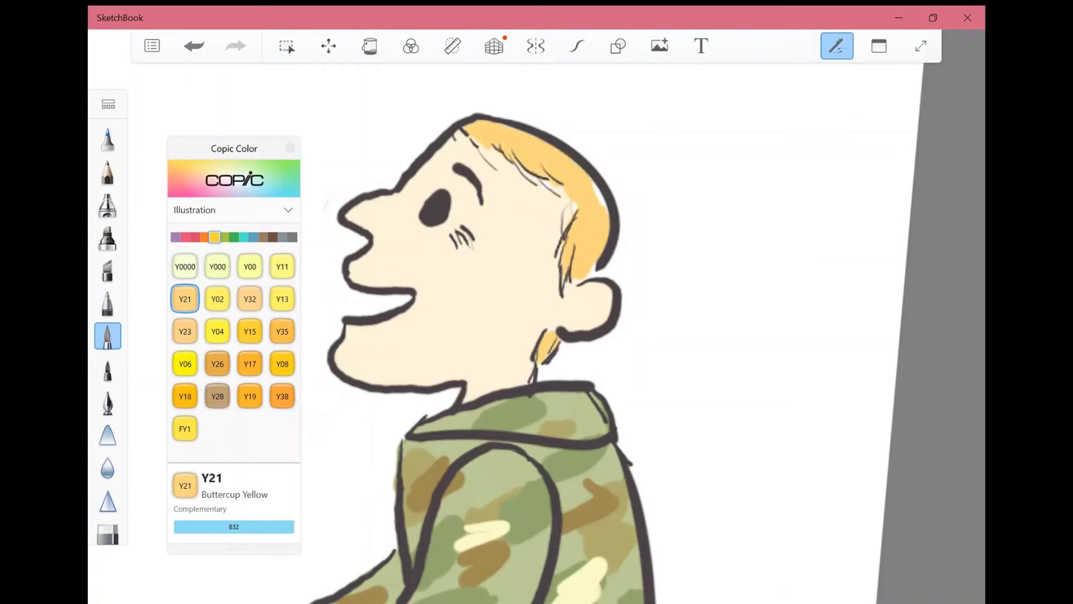
Fill the standing figure's ponytail and hair with N8 Neutral Gray No.8, working around the ear and hair clips.
{"action": "scroll", "coordinate": [537, 336], "scroll_direction": "down", "scroll_amount": 2}
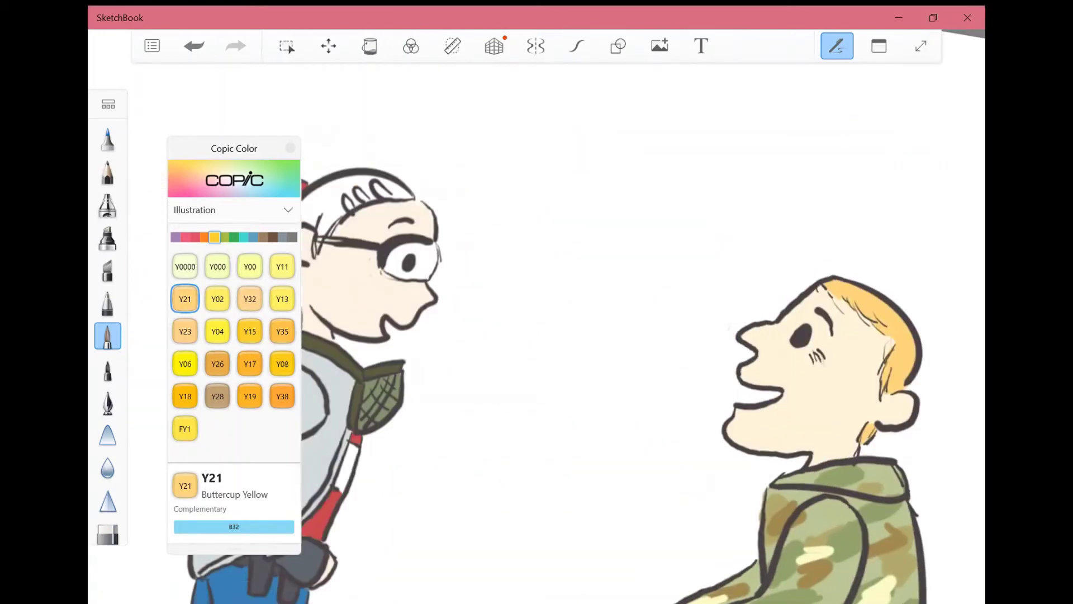
{"action": "left_click", "coordinate": [292, 237]}
{"action": "left_click", "coordinate": [217, 428]}
{"action": "scroll", "coordinate": [391, 279], "scroll_direction": "up", "scroll_amount": 2}
{"action": "left_click", "coordinate": [282, 396]}
{"action": "scroll", "coordinate": [520, 364], "scroll_direction": "up", "scroll_amount": 3}
{"action": "mouse_move", "coordinate": [444, 301]}
{"action": "left_mouse_down"}
{"action": "mouse_move", "coordinate": [422, 438]}
{"action": "mouse_move", "coordinate": [478, 250]}
{"action": "left_mouse_up"}
{"action": "mouse_move", "coordinate": [453, 310]}
{"action": "left_mouse_down"}
{"action": "mouse_move", "coordinate": [442, 425]}
{"action": "mouse_move", "coordinate": [452, 359]}
{"action": "left_mouse_up"}
{"action": "left_click_drag", "start_coordinate": [450, 411], "coordinate": [439, 512]}
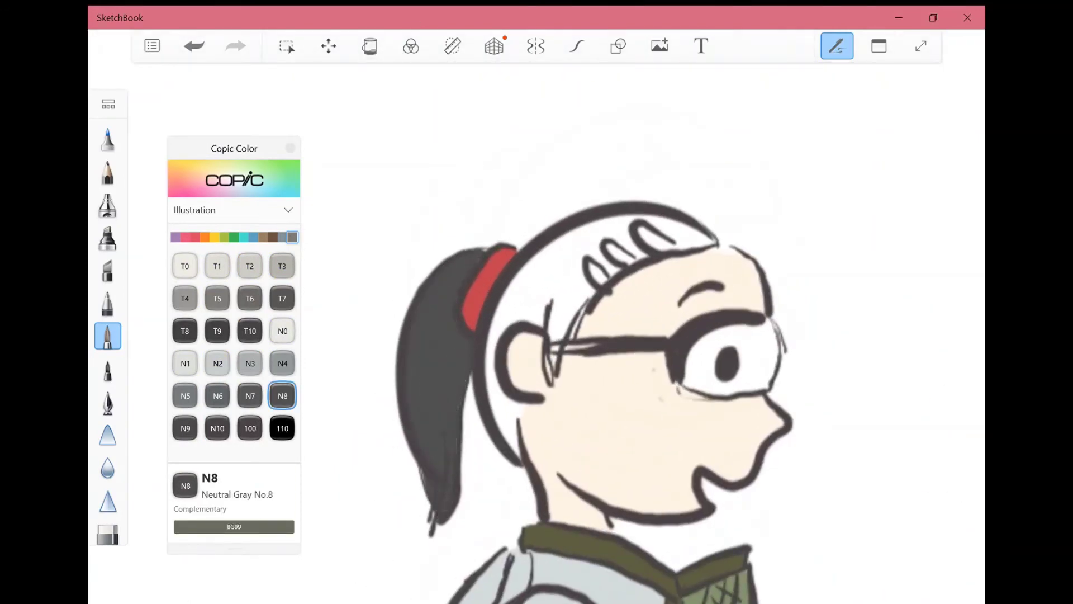
{"action": "mouse_move", "coordinate": [559, 305]}
{"action": "left_mouse_down"}
{"action": "mouse_move", "coordinate": [551, 380]}
{"action": "mouse_move", "coordinate": [562, 269]}
{"action": "mouse_move", "coordinate": [581, 279]}
{"action": "mouse_move", "coordinate": [506, 291]}
{"action": "left_mouse_up"}
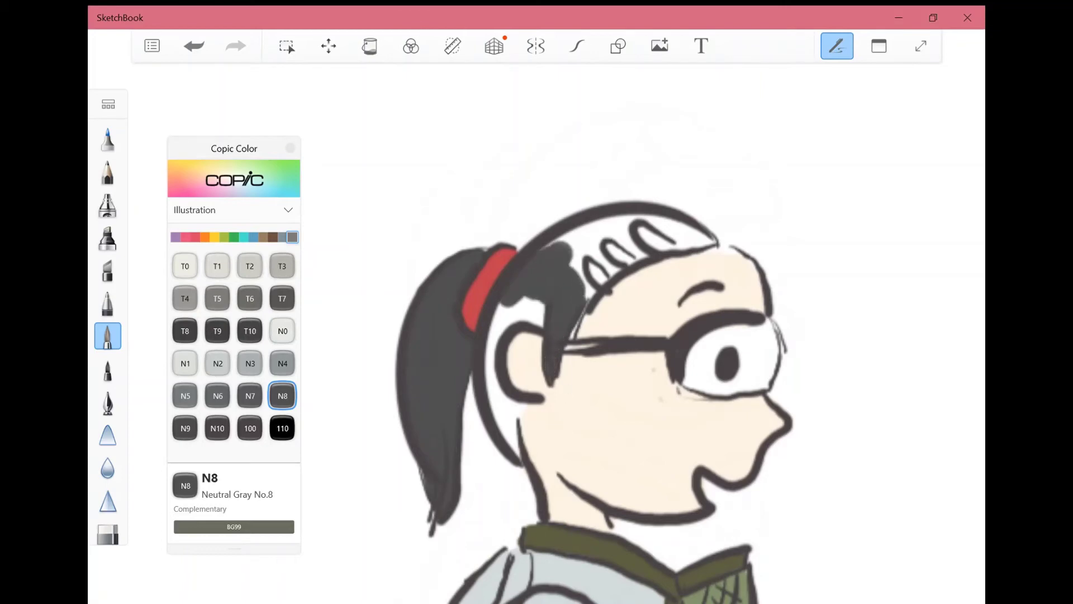
{"action": "mouse_move", "coordinate": [480, 249]}
{"action": "left_mouse_down"}
{"action": "mouse_move", "coordinate": [511, 455]}
{"action": "mouse_move", "coordinate": [536, 313]}
{"action": "mouse_move", "coordinate": [659, 223]}
{"action": "left_mouse_up"}
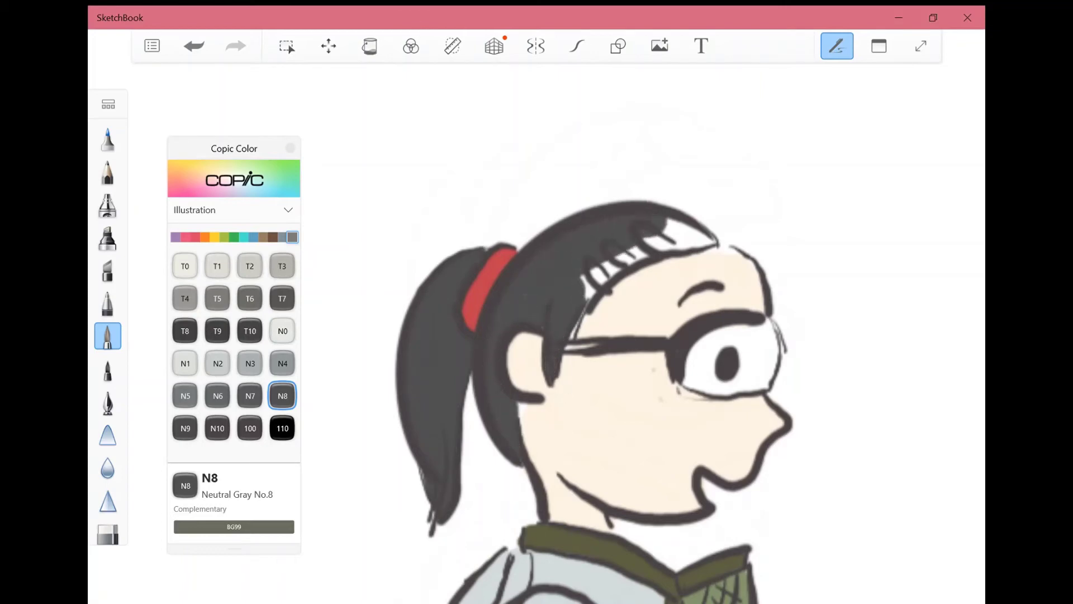
{"action": "mouse_move", "coordinate": [614, 260]}
{"action": "left_mouse_down"}
{"action": "mouse_move", "coordinate": [578, 336]}
{"action": "mouse_move", "coordinate": [709, 207]}
{"action": "left_mouse_up"}
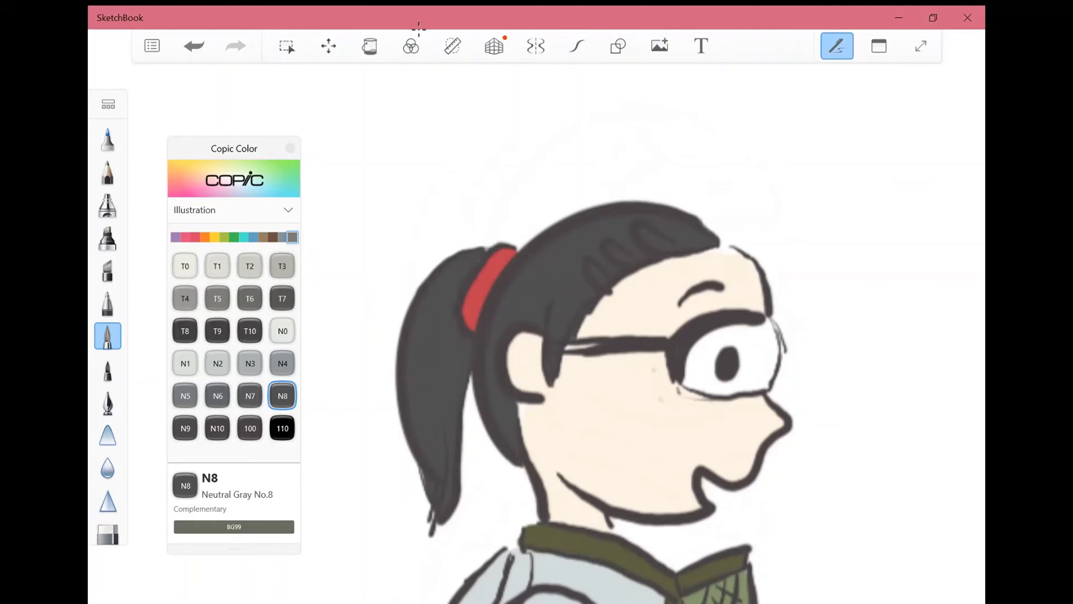
Color the small clip loops in the standing figure's hair with T4 gray on the hair color layer.
{"action": "left_click", "coordinate": [879, 46]}
{"action": "left_click", "coordinate": [872, 285]}
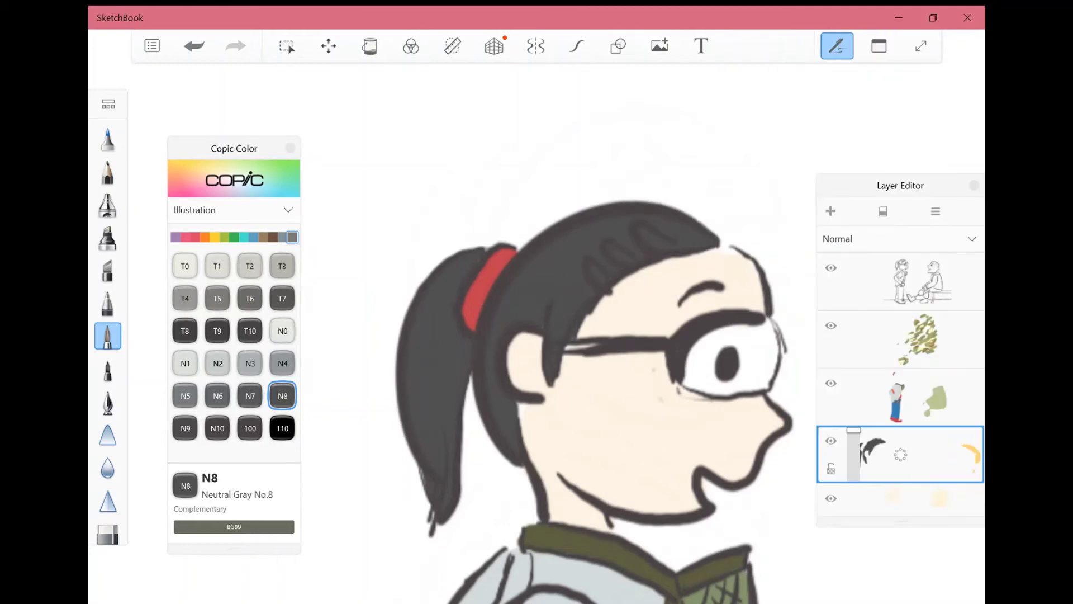
{"action": "left_click", "coordinate": [185, 298]}
{"action": "left_click_drag", "start_coordinate": [901, 185], "coordinate": [461, 86]}
Fill in the arm of the standing figure's glasses with 100 Black on the ink layer.
{"action": "left_click", "coordinate": [217, 428]}
{"action": "key", "text": "ctrl+z"}
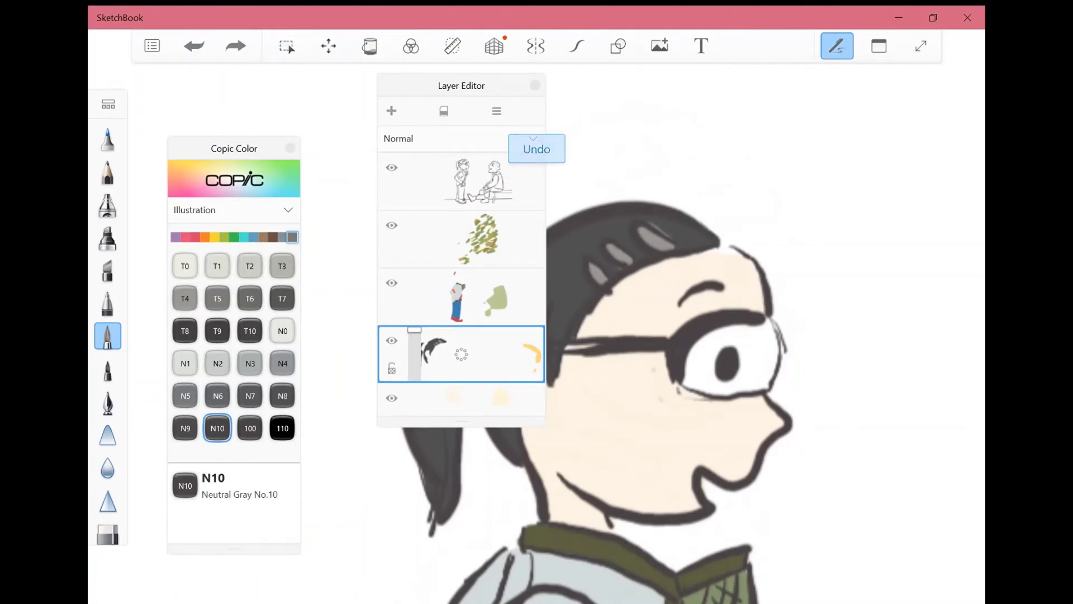
{"action": "left_click", "coordinate": [475, 180]}
{"action": "left_click", "coordinate": [250, 428]}
Tint the glasses lens on a new layer above the clothing colors, using B60 Pale Blue Gray and B0000 Pale Celestine at 57% opacity.
{"action": "left_click", "coordinate": [475, 296]}
{"action": "left_click", "coordinate": [205, 237]}
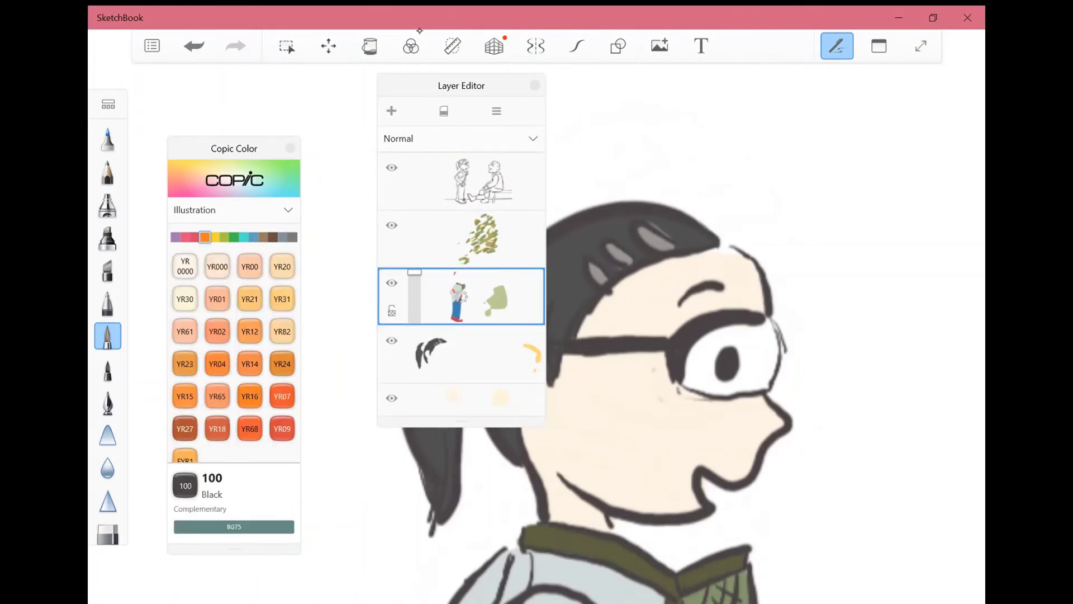
{"action": "left_click", "coordinate": [185, 266]}
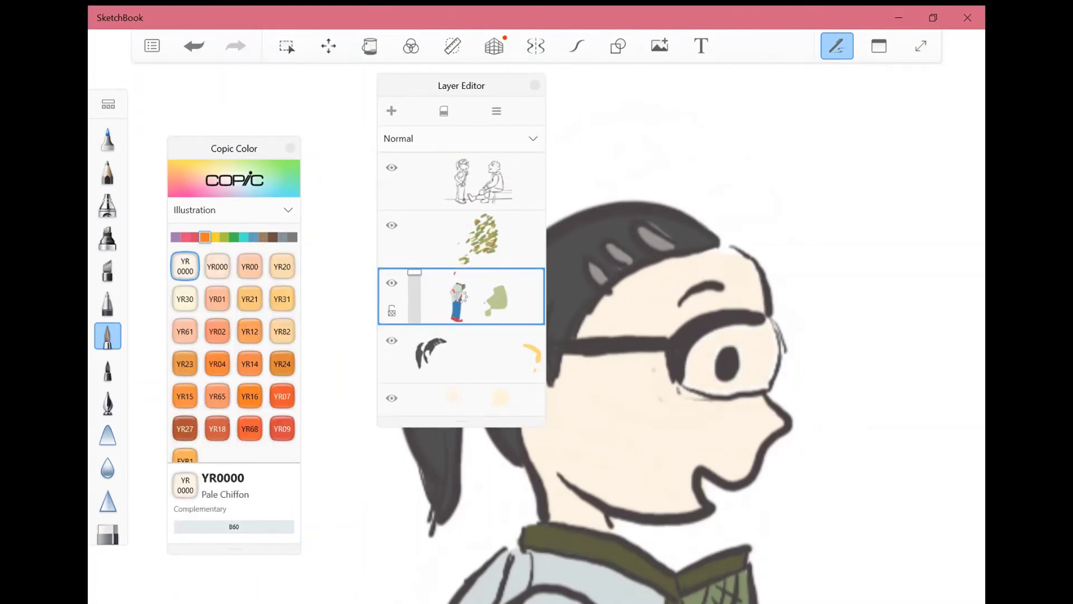
{"action": "left_click", "coordinate": [391, 111]}
{"action": "left_click", "coordinate": [233, 527]}
{"action": "left_click_drag", "start_coordinate": [701, 330], "coordinate": [690, 381]}
{"action": "left_click_drag", "start_coordinate": [743, 327], "coordinate": [721, 388]}
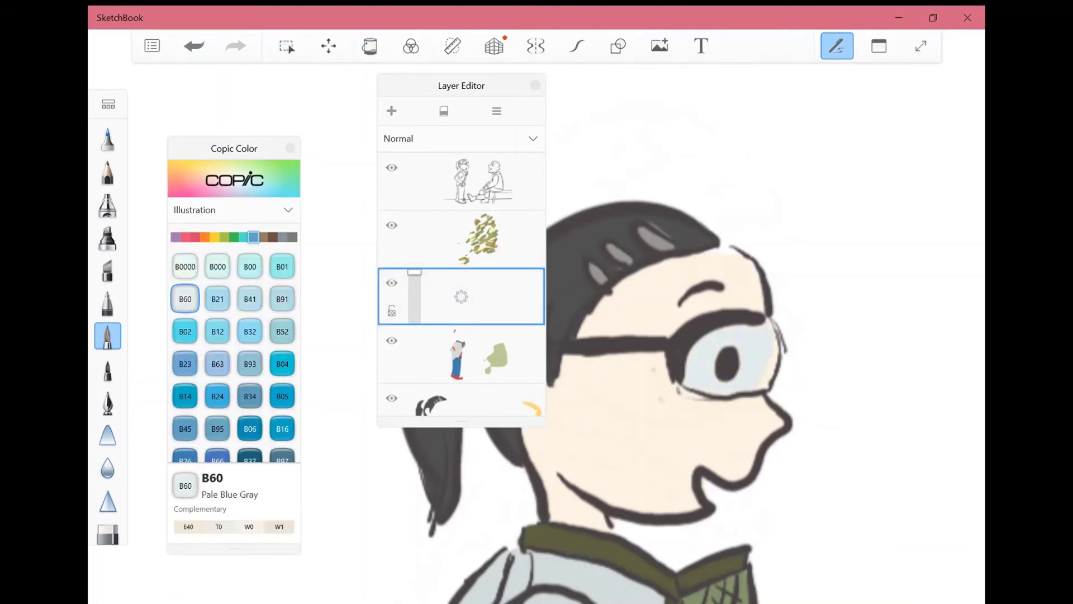
{"action": "left_click_drag", "start_coordinate": [414, 272], "coordinate": [414, 303]}
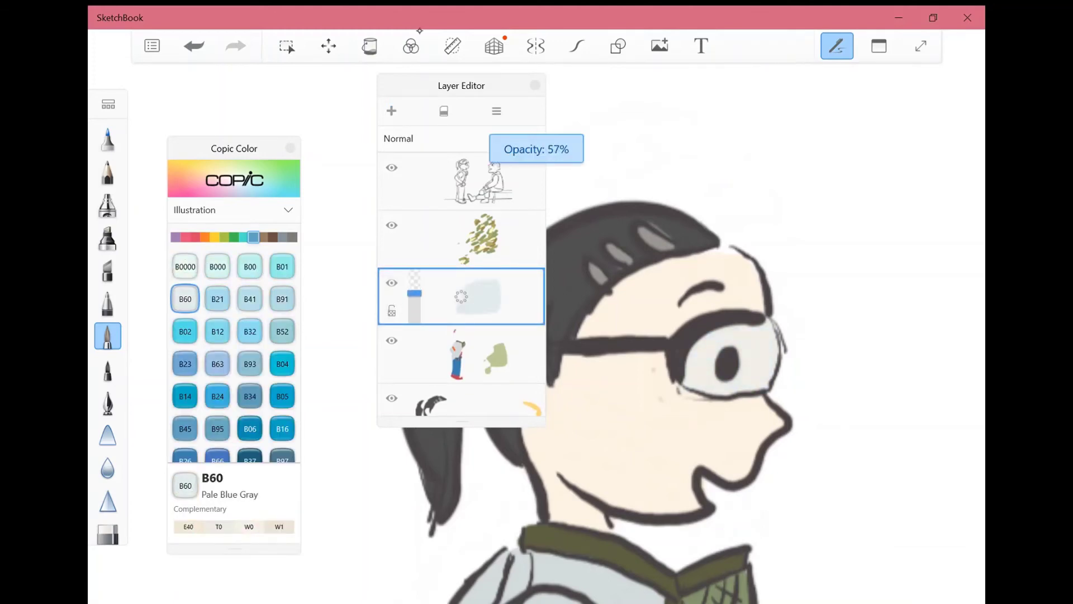
{"action": "left_click", "coordinate": [185, 266]}
Erase the stray ink marks under the glasses with the Hard Eraser at size 15, and remove the separate lens layer.
{"action": "left_click", "coordinate": [461, 180]}
{"action": "left_click", "coordinate": [107, 533]}
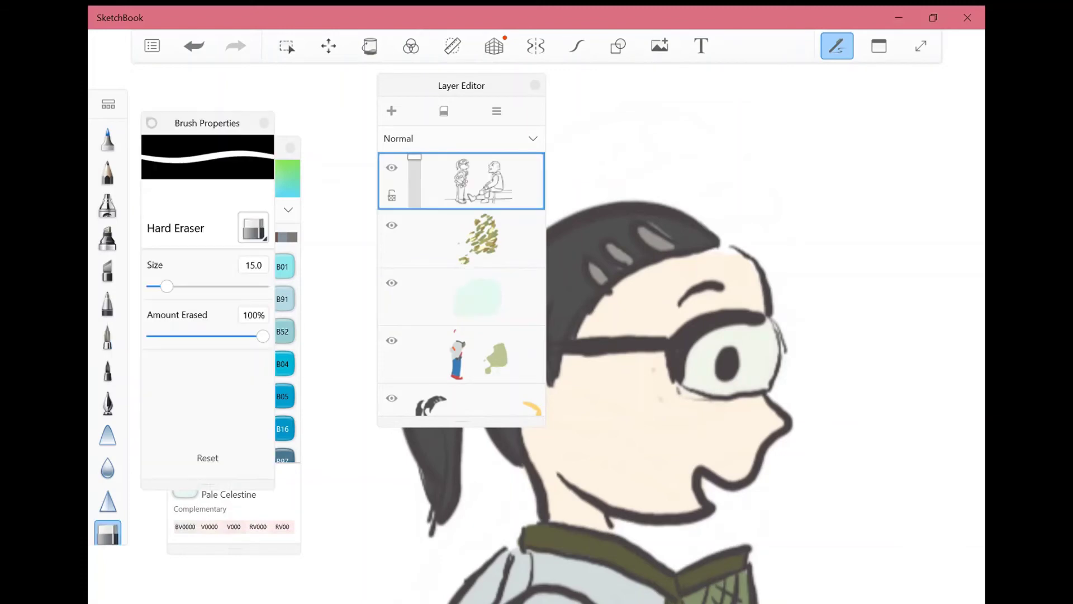
{"action": "left_click", "coordinate": [461, 296]}
{"action": "left_click", "coordinate": [461, 296]}
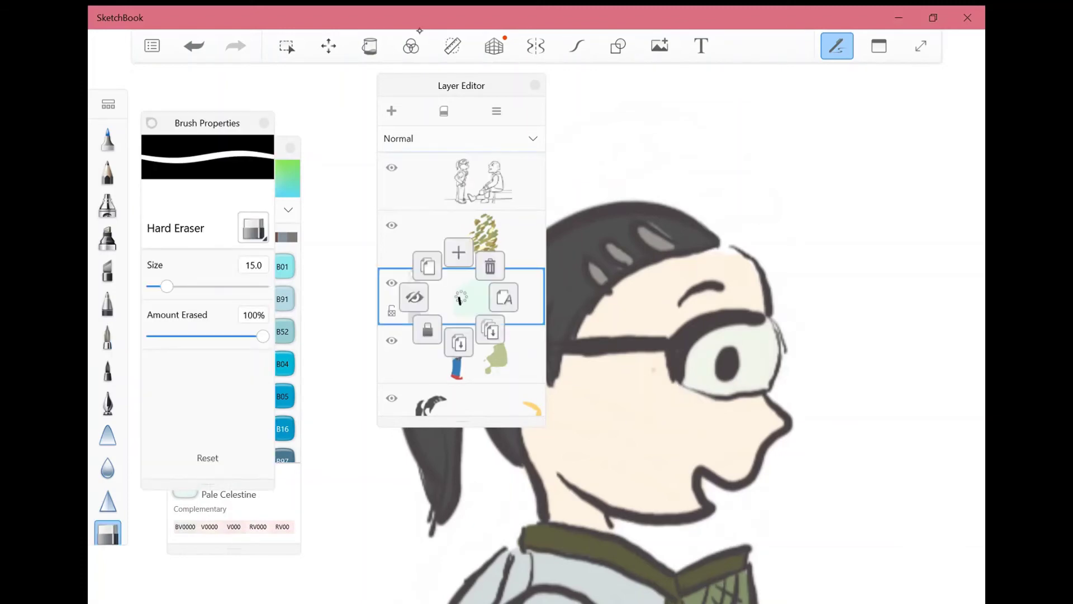
{"action": "left_click", "coordinate": [491, 261]}
Paint the rod of the seated figure's prosthetic leg with C1 Cool Gray No.1 on the clothing color layer.
{"action": "left_click_drag", "start_coordinate": [462, 85], "coordinate": [307, 94]}
{"action": "scroll", "coordinate": [726, 363], "scroll_direction": "up", "scroll_amount": 5}
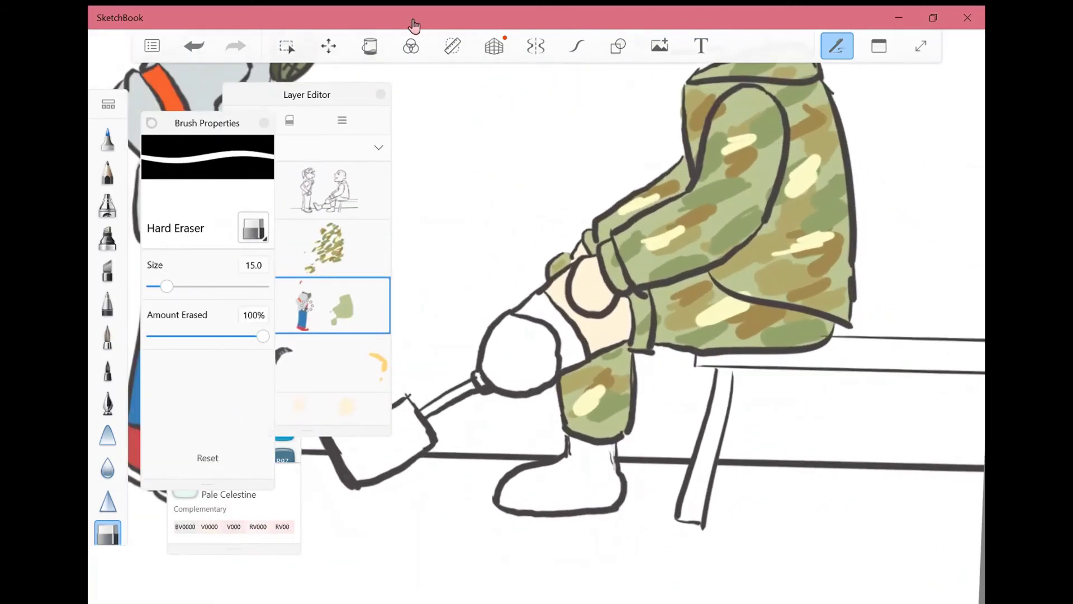
{"action": "left_click", "coordinate": [283, 237]}
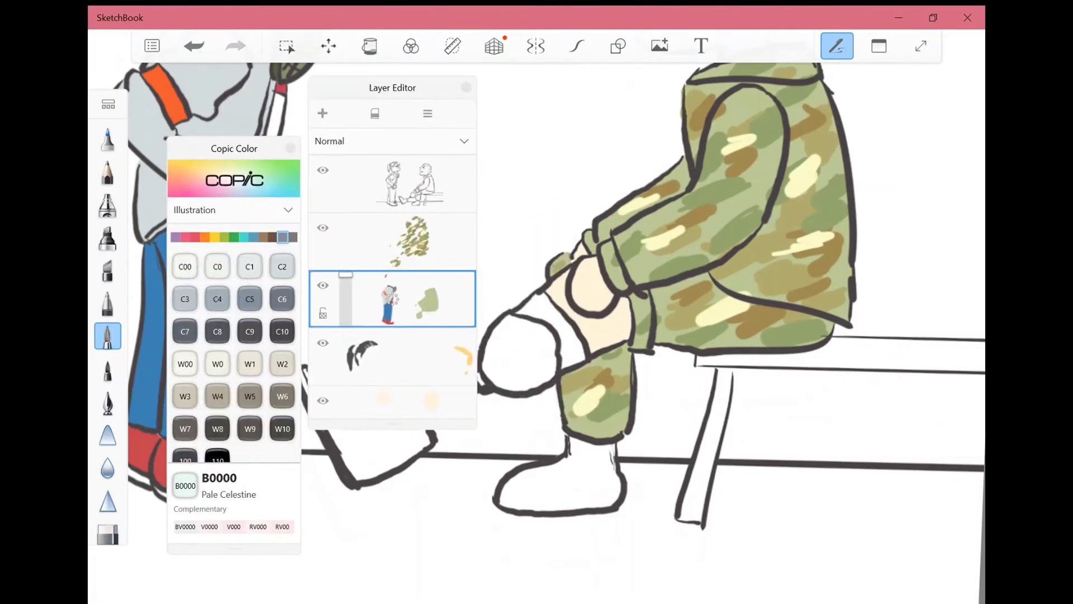
{"action": "left_click", "coordinate": [249, 267]}
{"action": "left_click_drag", "start_coordinate": [425, 413], "coordinate": [456, 395]}
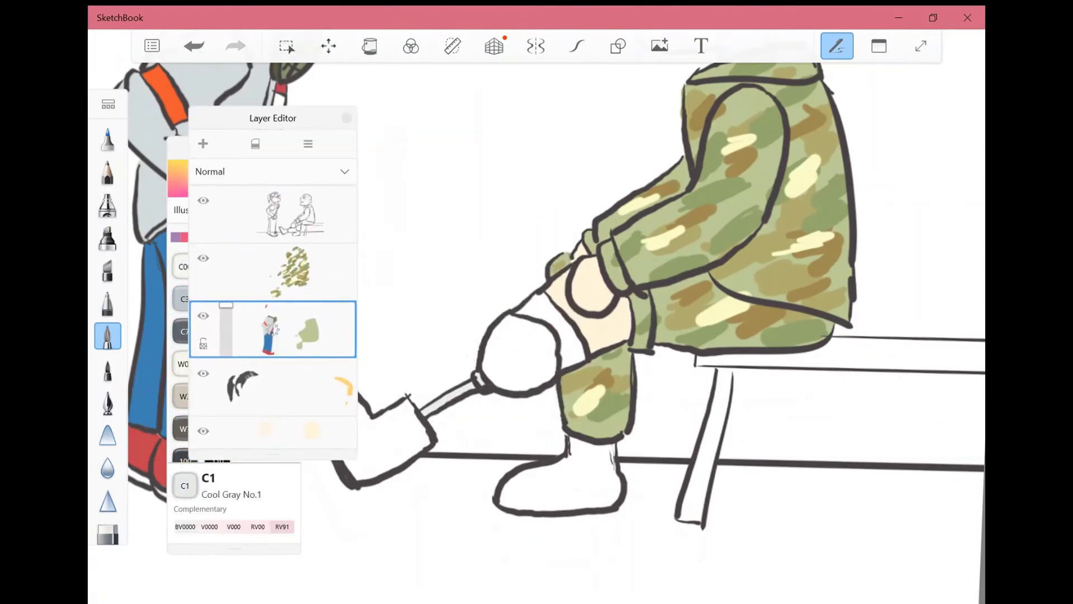
Fill the seated figure's boot on the ground with C8 Cool Gray No.8.
{"action": "left_click", "coordinate": [185, 332]}
{"action": "left_click", "coordinate": [218, 331]}
{"action": "left_click_drag", "start_coordinate": [531, 487], "coordinate": [592, 469]}
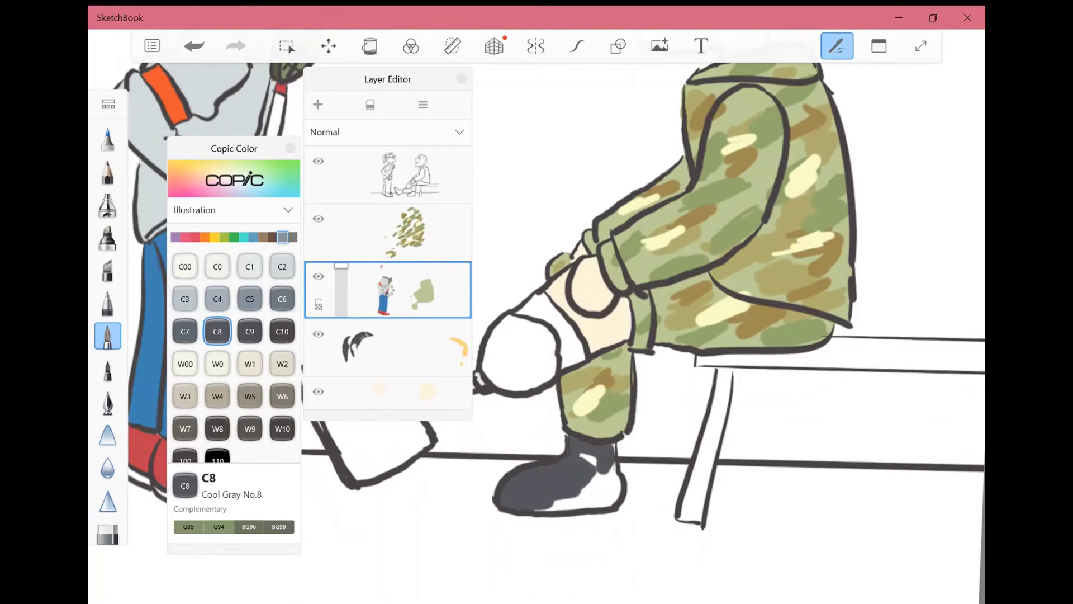
{"action": "mouse_move", "coordinate": [556, 506]}
{"action": "left_mouse_down"}
{"action": "mouse_move", "coordinate": [620, 491]}
{"action": "mouse_move", "coordinate": [604, 456]}
{"action": "left_mouse_up"}
Fill the prosthetic leg's raised boot and rounded knee socket with C8 Cool Gray No.8.
{"action": "scroll", "coordinate": [642, 279], "scroll_direction": "up", "scroll_amount": 3}
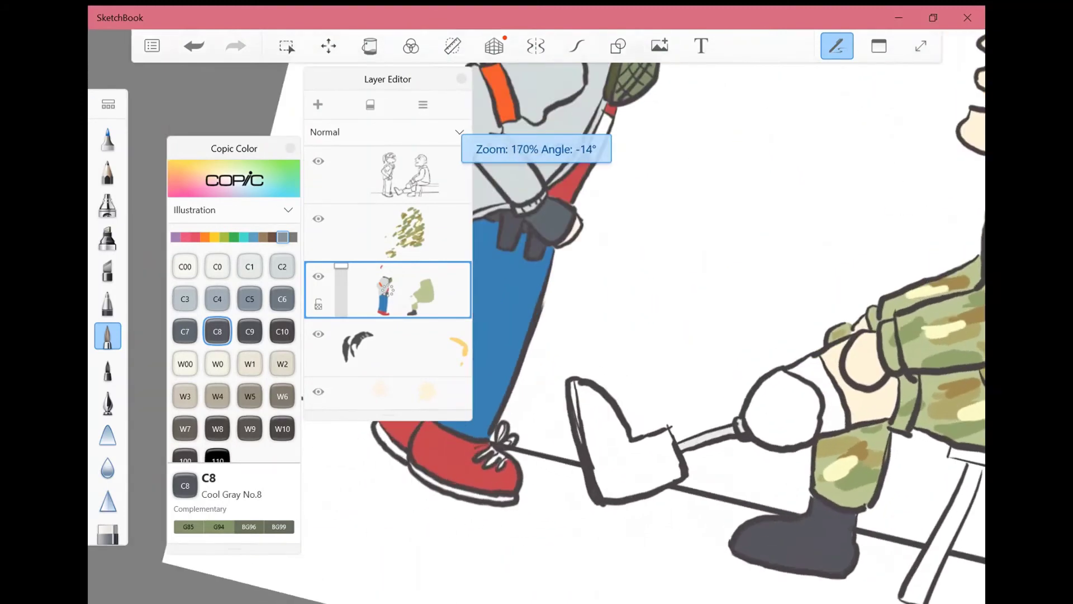
{"action": "left_click_drag", "start_coordinate": [565, 371], "coordinate": [593, 422]}
{"action": "mouse_move", "coordinate": [564, 357]}
{"action": "left_mouse_down"}
{"action": "mouse_move", "coordinate": [609, 413]}
{"action": "mouse_move", "coordinate": [626, 472]}
{"action": "mouse_move", "coordinate": [671, 394]}
{"action": "left_mouse_up"}
{"action": "mouse_move", "coordinate": [642, 469]}
{"action": "left_mouse_down"}
{"action": "mouse_move", "coordinate": [693, 408]}
{"action": "mouse_move", "coordinate": [682, 424]}
{"action": "left_mouse_up"}
{"action": "left_click_drag", "start_coordinate": [673, 414], "coordinate": [626, 456]}
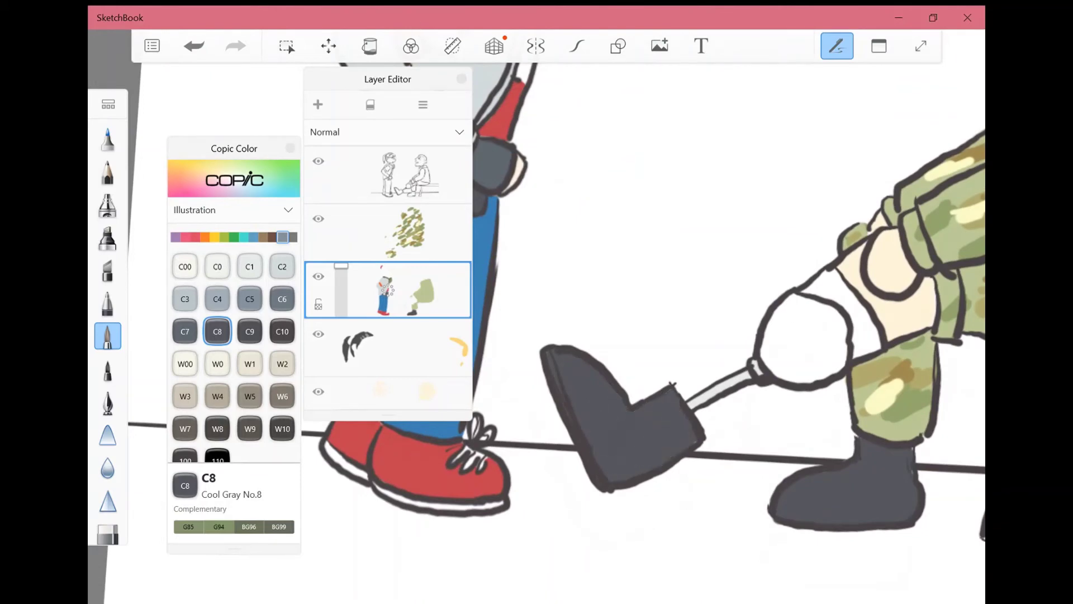
{"action": "left_click_drag", "start_coordinate": [805, 304], "coordinate": [780, 366]}
{"action": "left_click_drag", "start_coordinate": [824, 321], "coordinate": [766, 346]}
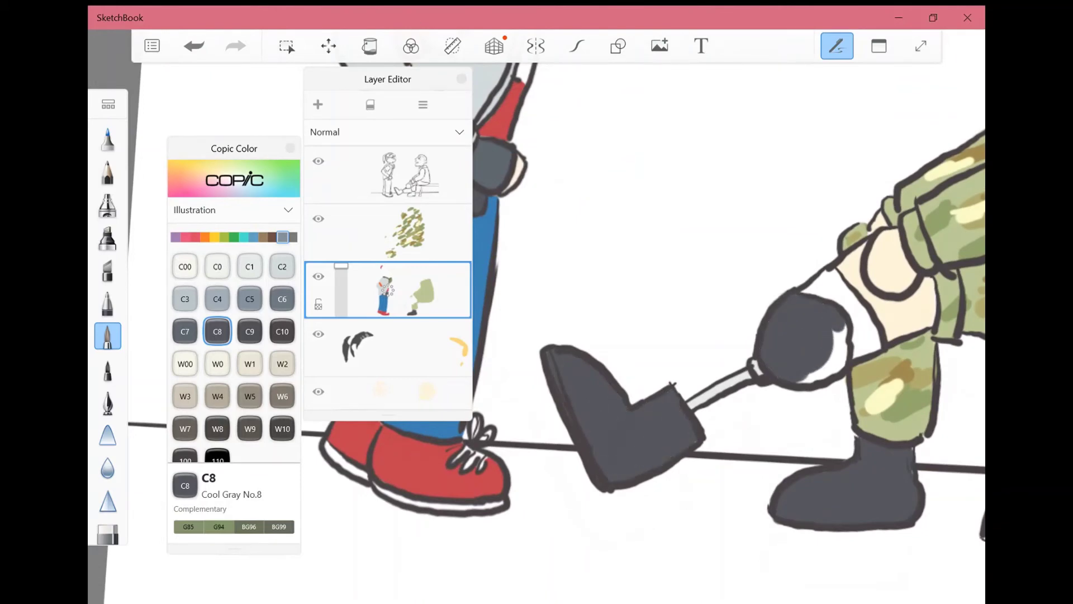
Paint the bench seat and leg with E44 Clay on a new layer beneath the clothing color layer.
{"action": "scroll", "coordinate": [559, 313], "scroll_direction": "down", "scroll_amount": 5}
{"action": "scroll", "coordinate": [558, 313], "scroll_direction": "up", "scroll_amount": 6}
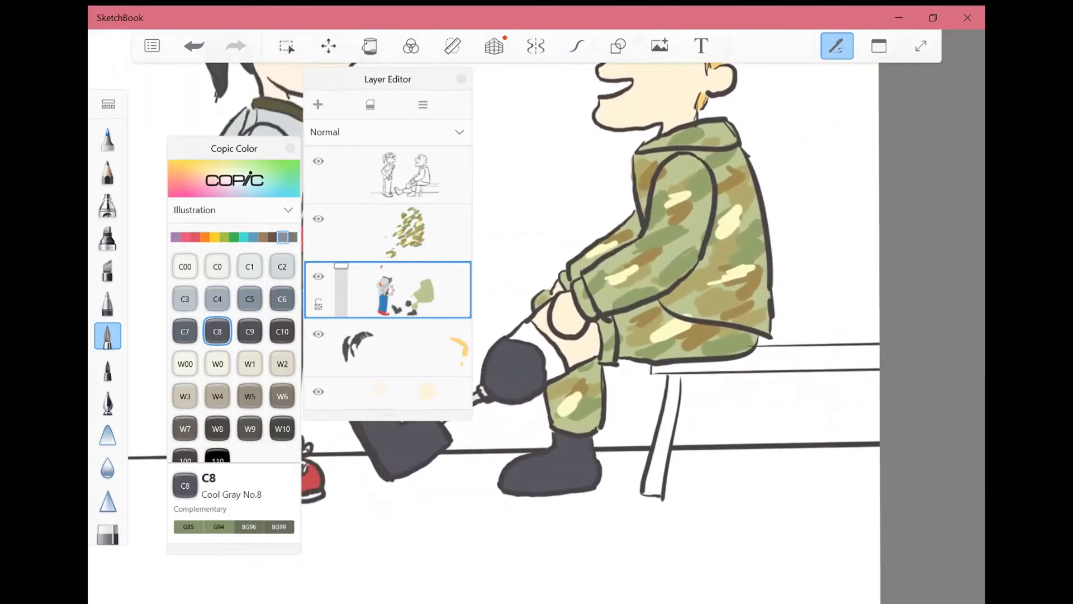
{"action": "left_click", "coordinate": [262, 237]}
{"action": "left_click", "coordinate": [217, 441]}
{"action": "left_click_drag", "start_coordinate": [670, 424], "coordinate": [650, 489]}
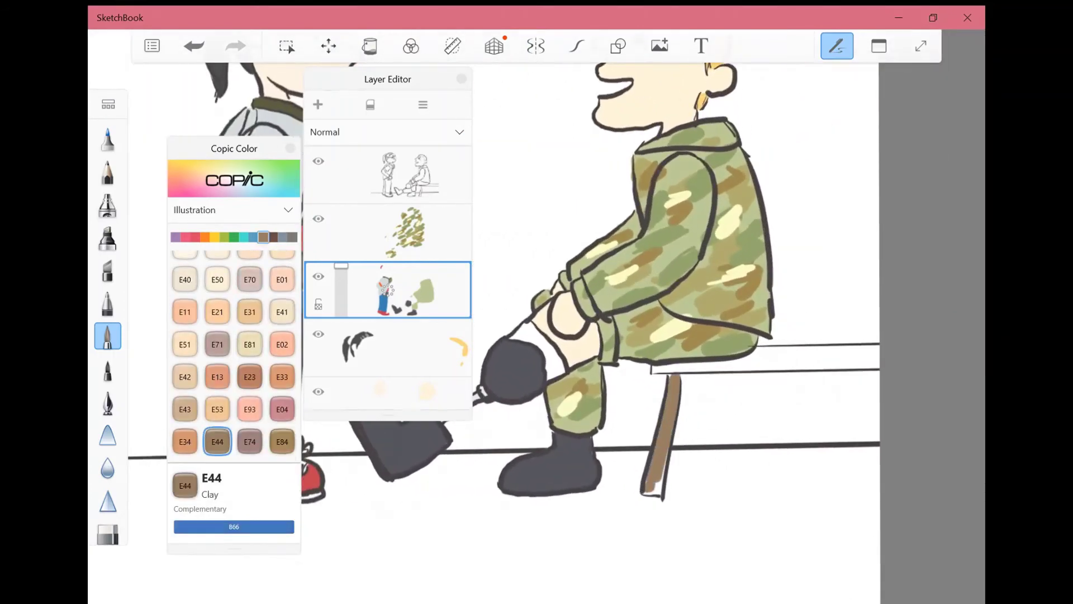
{"action": "key", "text": "ctrl+z"}
{"action": "key", "text": "ctrl+shift+n"}
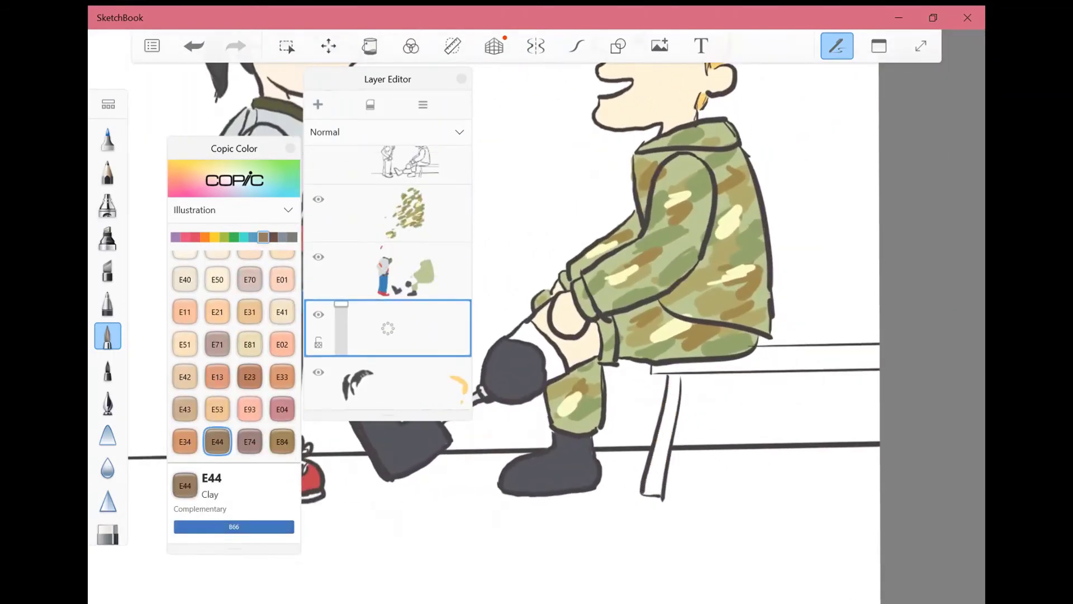
{"action": "left_click_drag", "start_coordinate": [711, 363], "coordinate": [858, 354]}
{"action": "left_click_drag", "start_coordinate": [673, 373], "coordinate": [655, 470]}
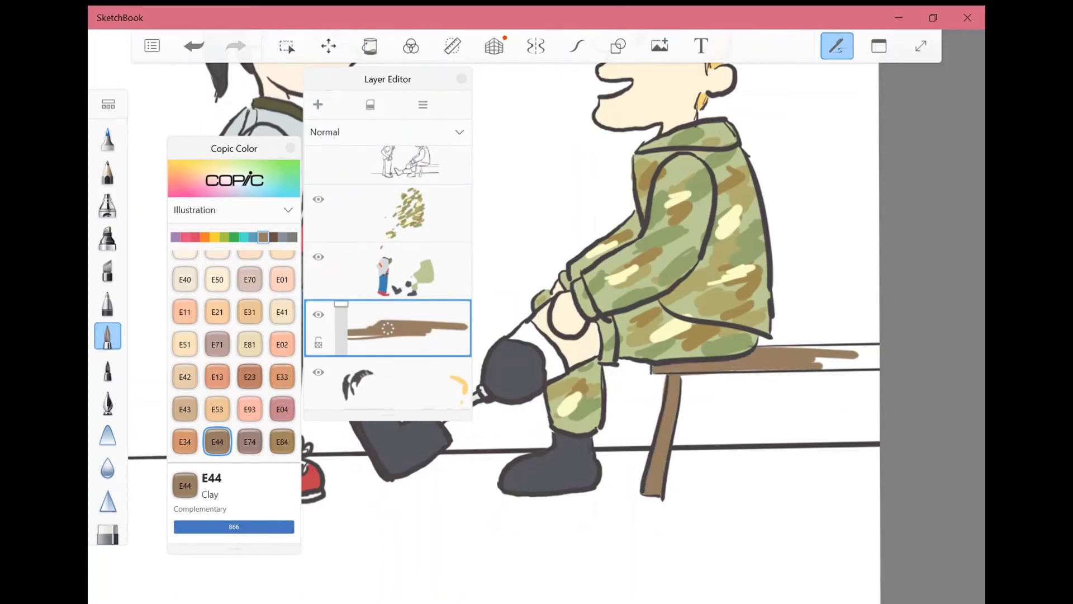
{"action": "left_click_drag", "start_coordinate": [813, 362], "coordinate": [877, 358]}
{"action": "scroll", "coordinate": [724, 411], "scroll_direction": "up", "scroll_amount": 4}
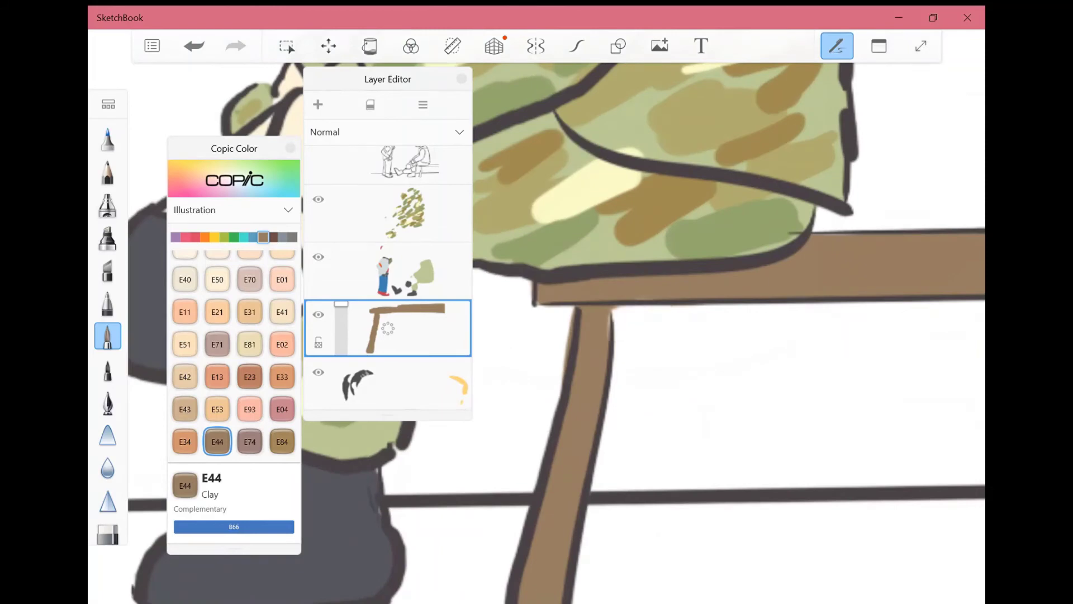
{"action": "scroll", "coordinate": [537, 329], "scroll_direction": "down", "scroll_amount": 6}
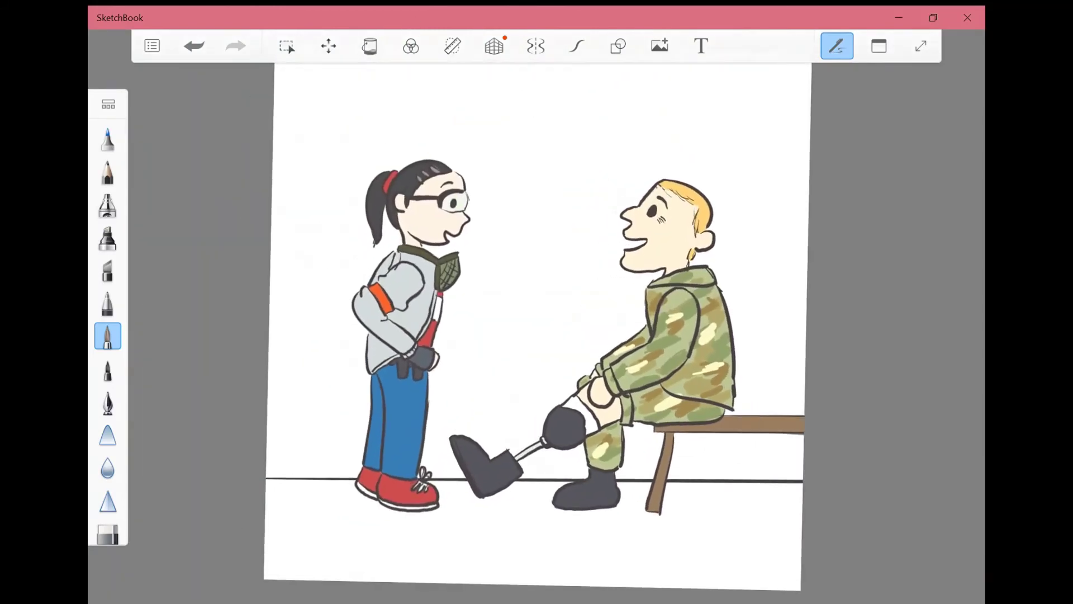
Paint the first pale warm gray floor strokes below the figures on the bench color layer.
{"action": "left_click", "coordinate": [879, 46]}
{"action": "left_click", "coordinate": [855, 244]}
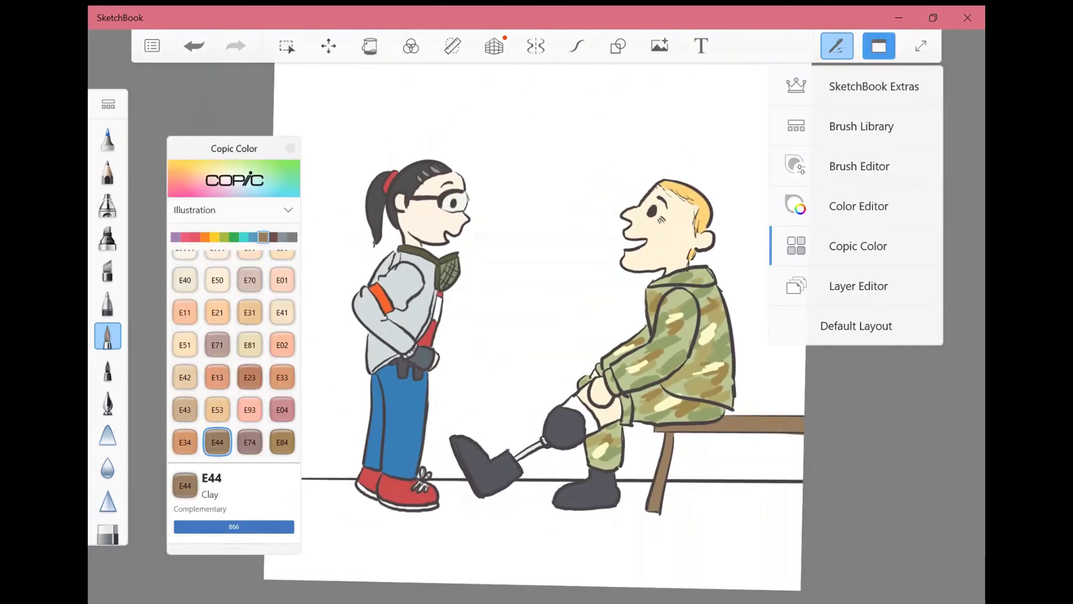
{"action": "left_click", "coordinate": [861, 285]}
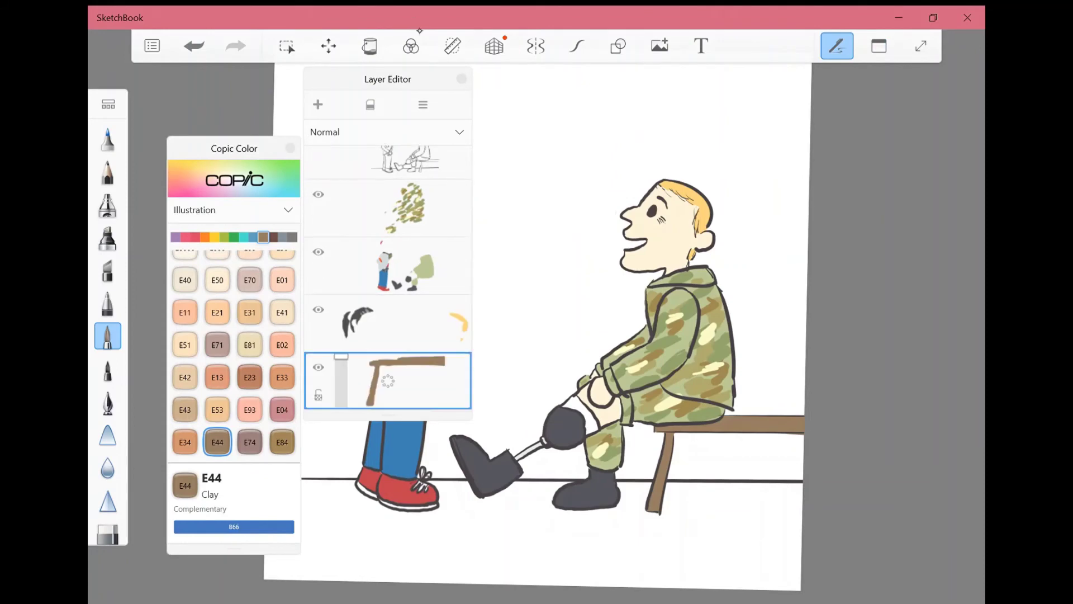
{"action": "left_click", "coordinate": [284, 237]}
{"action": "left_click", "coordinate": [290, 147]}
{"action": "left_click_drag", "start_coordinate": [388, 79], "coordinate": [274, 81]}
{"action": "left_click_drag", "start_coordinate": [391, 536], "coordinate": [668, 549]}
{"action": "left_click_drag", "start_coordinate": [386, 556], "coordinate": [741, 576]}
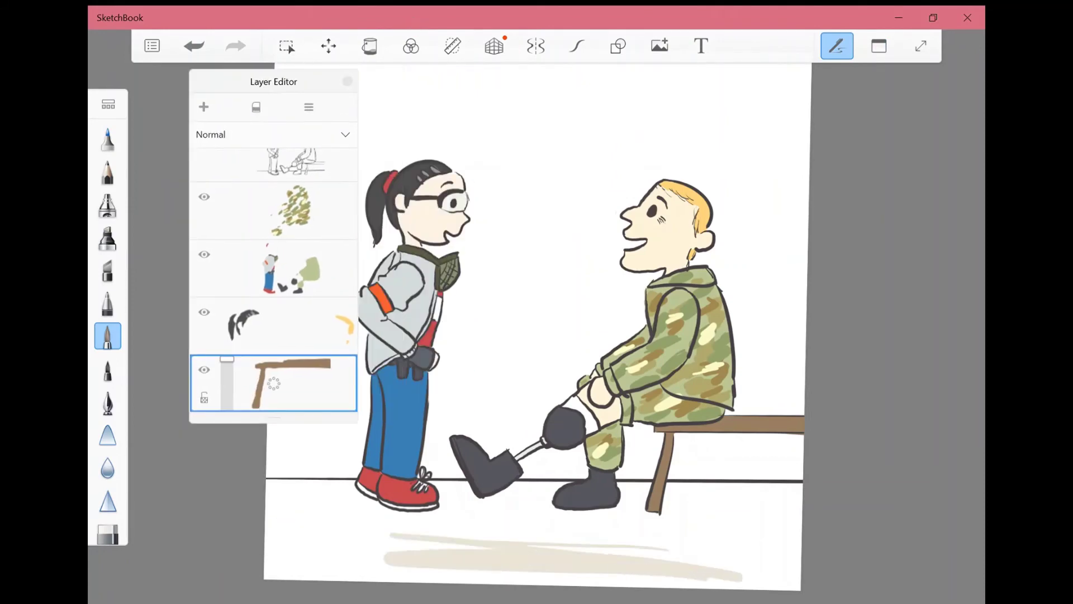
Undo the last floor strokes and restore them.
{"action": "key", "text": "ctrl+z"}
{"action": "key", "text": "ctrl+z"}
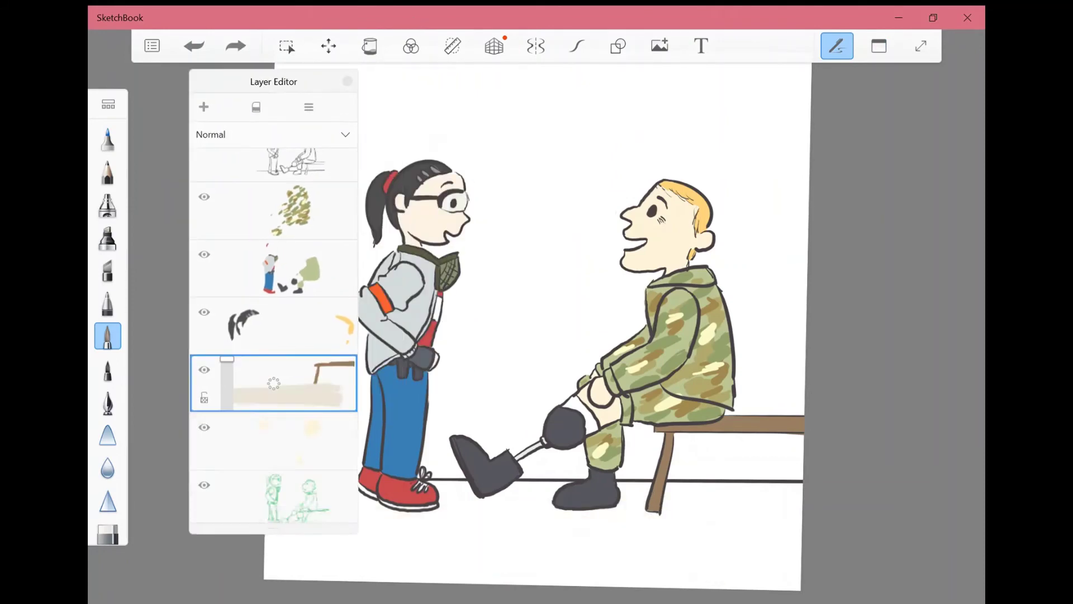
{"action": "key", "text": "ctrl+y"}
{"action": "key", "text": "ctrl+y"}
Fill the whole floor below the horizon line with the pale warm gray, covering the gaps around the shoes and boots.
{"action": "left_click", "coordinate": [347, 81]}
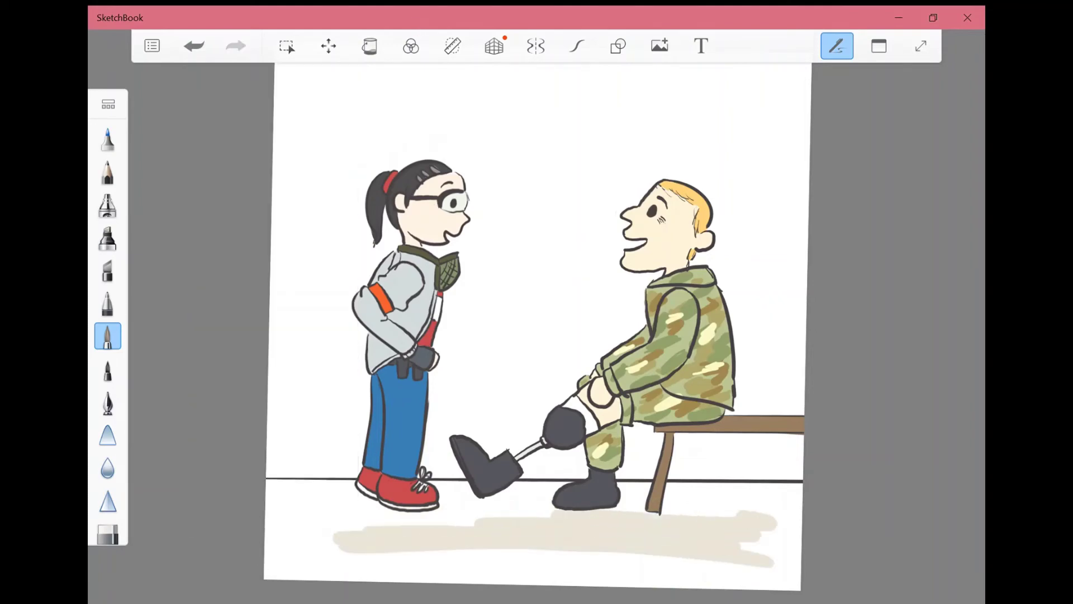
{"action": "left_click_drag", "start_coordinate": [671, 523], "coordinate": [797, 495]}
{"action": "mouse_move", "coordinate": [553, 485]}
{"action": "left_mouse_down"}
{"action": "mouse_move", "coordinate": [291, 582]}
{"action": "mouse_move", "coordinate": [268, 554]}
{"action": "mouse_move", "coordinate": [268, 491]}
{"action": "mouse_move", "coordinate": [352, 484]}
{"action": "left_mouse_up"}
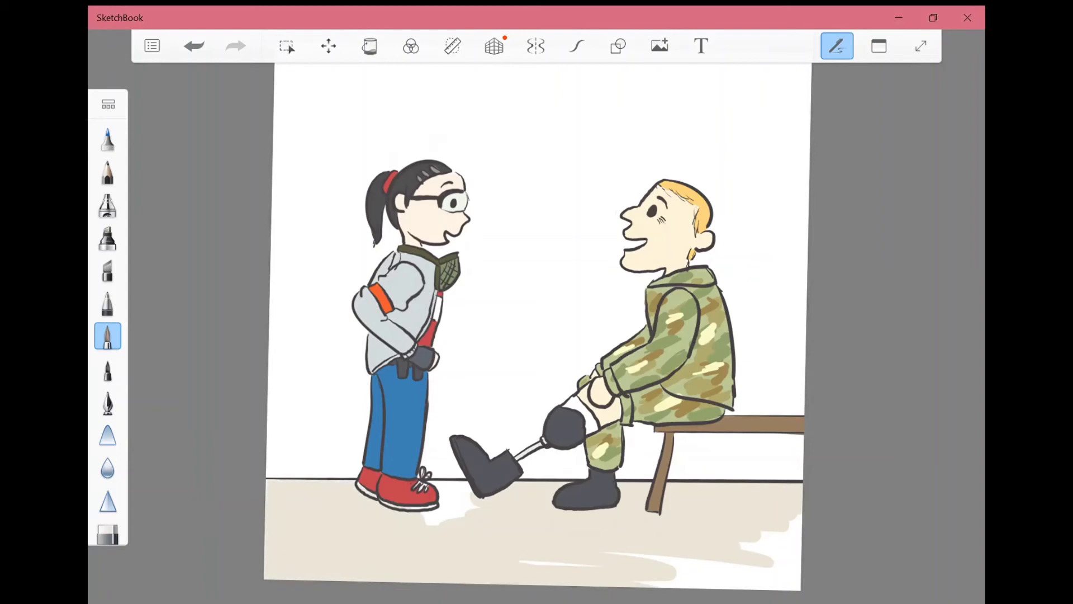
{"action": "mouse_move", "coordinate": [424, 511]}
{"action": "left_mouse_down"}
{"action": "mouse_move", "coordinate": [771, 581]}
{"action": "mouse_move", "coordinate": [782, 526]}
{"action": "left_mouse_up"}
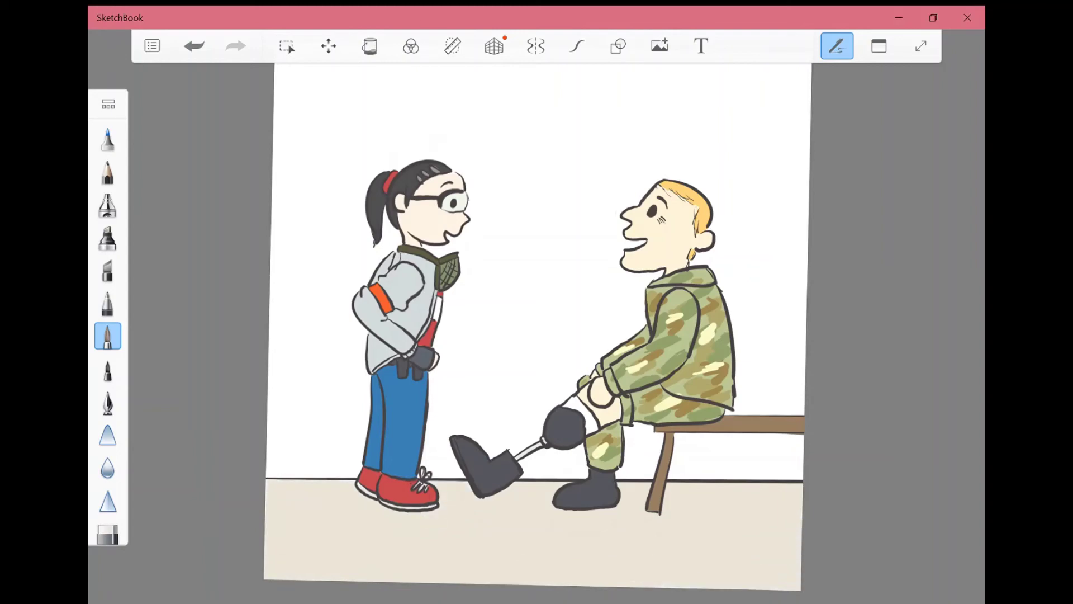
Try a first wall stroke in Copic Y0000 Yellow Fluorite on a layer beneath the floor color.
{"action": "left_click", "coordinate": [879, 46]}
{"action": "left_click", "coordinate": [858, 286]}
{"action": "left_click", "coordinate": [879, 45]}
{"action": "left_click", "coordinate": [859, 206]}
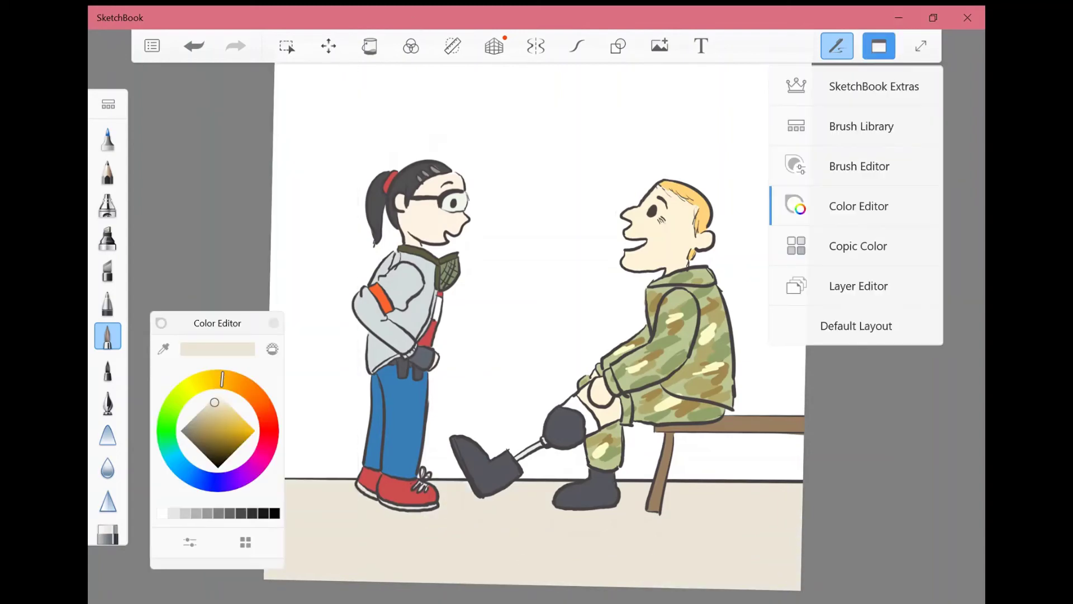
{"action": "left_click", "coordinate": [859, 246]}
{"action": "left_click", "coordinate": [215, 237]}
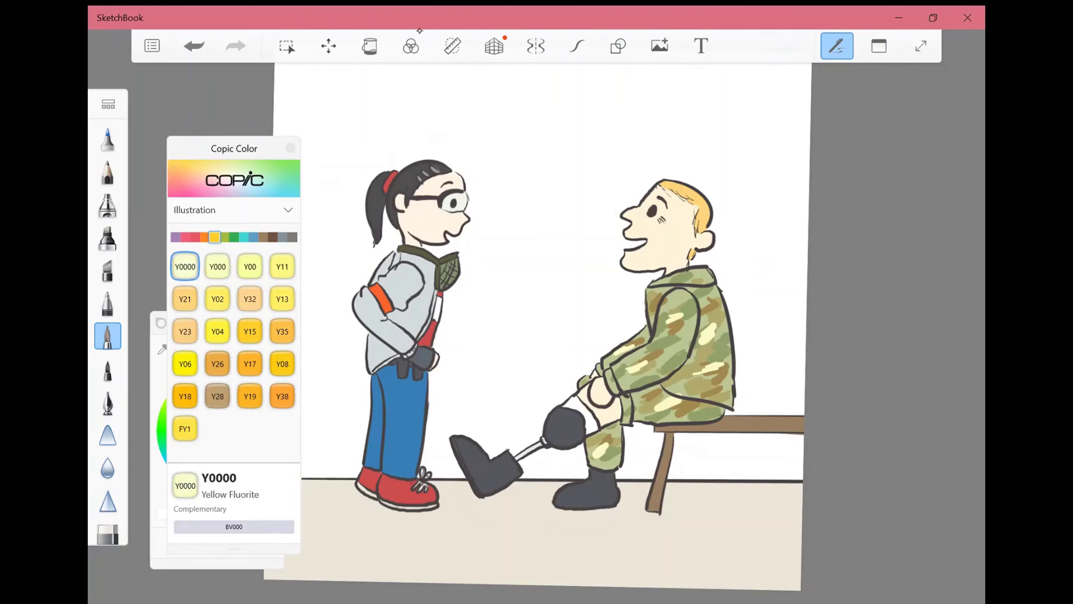
{"action": "left_click_drag", "start_coordinate": [499, 84], "coordinate": [275, 256]}
Undo the trial stroke and fill the whole wall above the floor with Copic Y000 Pale Lemon, using a brush size of 45.1.
{"action": "left_click", "coordinate": [879, 46]}
{"action": "left_click", "coordinate": [859, 246]}
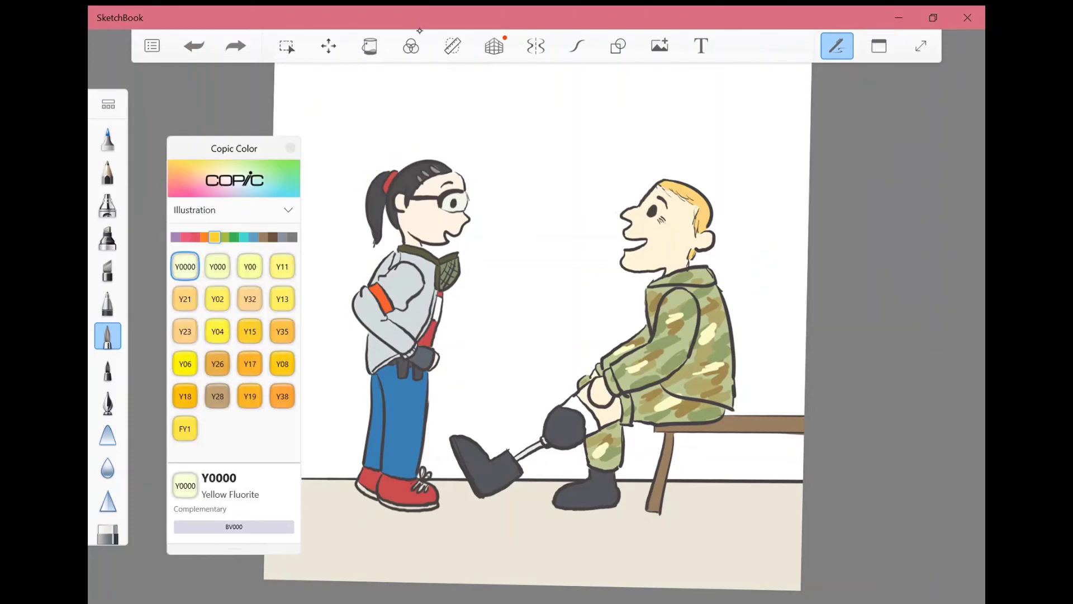
{"action": "left_click", "coordinate": [217, 265]}
{"action": "key", "text": "ctrl+z"}
{"action": "left_click_drag", "start_coordinate": [457, 68], "coordinate": [275, 196]}
{"action": "mouse_move", "coordinate": [537, 65]}
{"action": "left_mouse_down"}
{"action": "mouse_move", "coordinate": [275, 229]}
{"action": "mouse_move", "coordinate": [424, 66]}
{"action": "mouse_move", "coordinate": [279, 290]}
{"action": "mouse_move", "coordinate": [418, 28]}
{"action": "left_mouse_up"}
{"action": "mouse_move", "coordinate": [805, 70]}
{"action": "left_mouse_down"}
{"action": "mouse_move", "coordinate": [464, 246]}
{"action": "mouse_move", "coordinate": [280, 364]}
{"action": "mouse_move", "coordinate": [582, 470]}
{"action": "left_mouse_up"}
{"action": "mouse_move", "coordinate": [442, 336]}
{"action": "left_mouse_down"}
{"action": "mouse_move", "coordinate": [525, 229]}
{"action": "mouse_move", "coordinate": [744, 179]}
{"action": "mouse_move", "coordinate": [799, 405]}
{"action": "left_mouse_up"}
{"action": "left_click", "coordinate": [108, 335]}
{"action": "left_click_drag", "start_coordinate": [174, 344], "coordinate": [201, 344]}
{"action": "mouse_move", "coordinate": [805, 73]}
{"action": "left_mouse_down"}
{"action": "mouse_move", "coordinate": [704, 187]}
{"action": "mouse_move", "coordinate": [799, 386]}
{"action": "mouse_move", "coordinate": [688, 452]}
{"action": "left_mouse_up"}
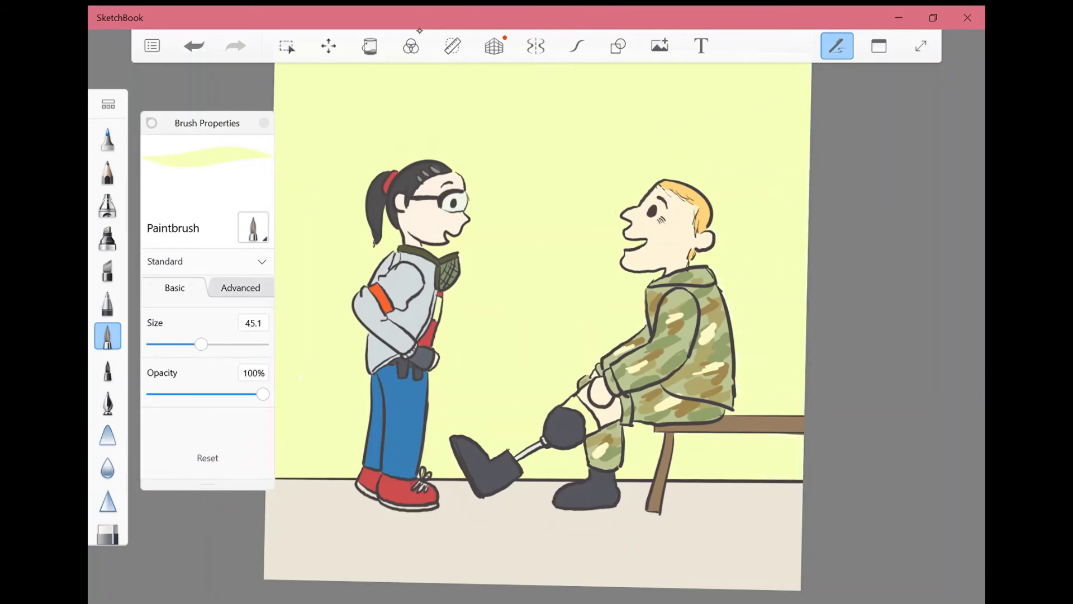
Paint the standing figure's shoe soles and the pale stripe of the shirt white.
{"action": "left_click", "coordinate": [879, 46]}
{"action": "scroll", "coordinate": [274, 302], "scroll_direction": "up", "scroll_amount": 5}
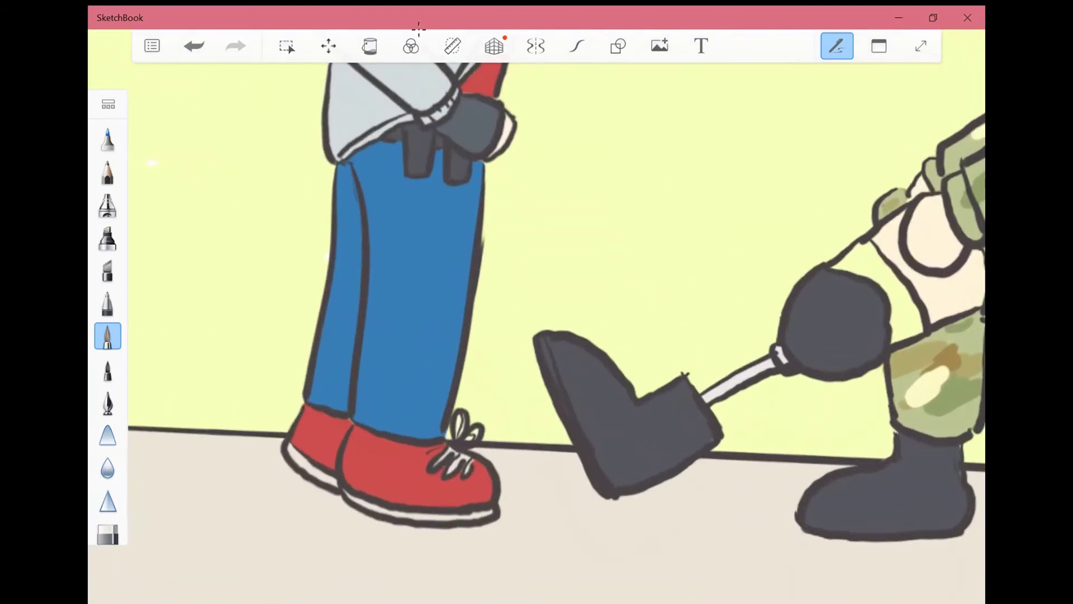
{"action": "mouse_move", "coordinate": [292, 450]}
{"action": "left_mouse_down"}
{"action": "mouse_move", "coordinate": [352, 499]}
{"action": "mouse_move", "coordinate": [482, 518]}
{"action": "left_mouse_up"}
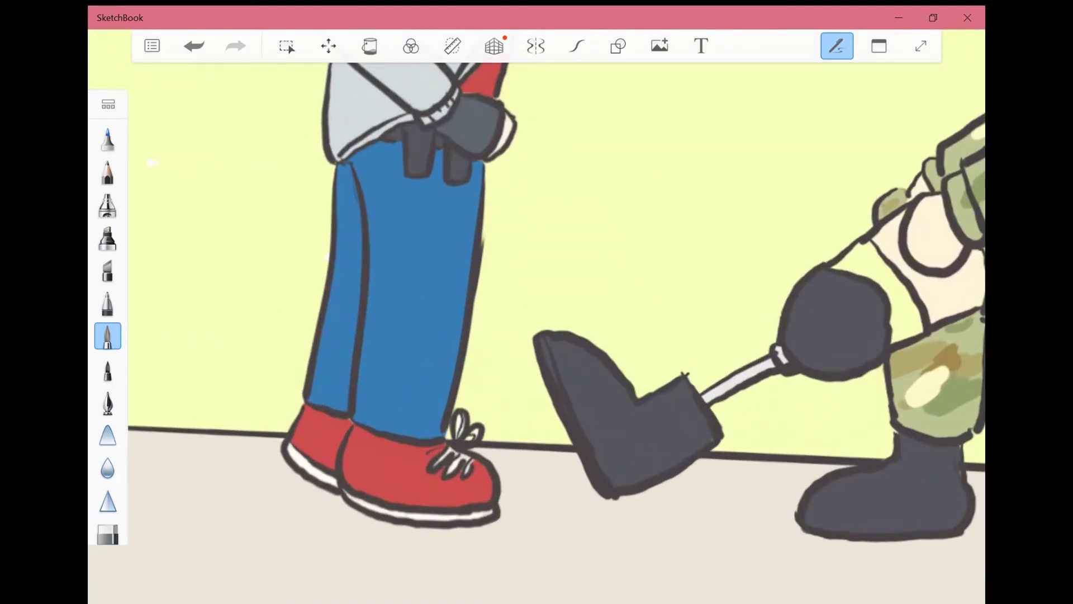
{"action": "left_click_drag", "start_coordinate": [559, 168], "coordinate": [453, 553]}
{"action": "left_click_drag", "start_coordinate": [416, 313], "coordinate": [403, 391]}
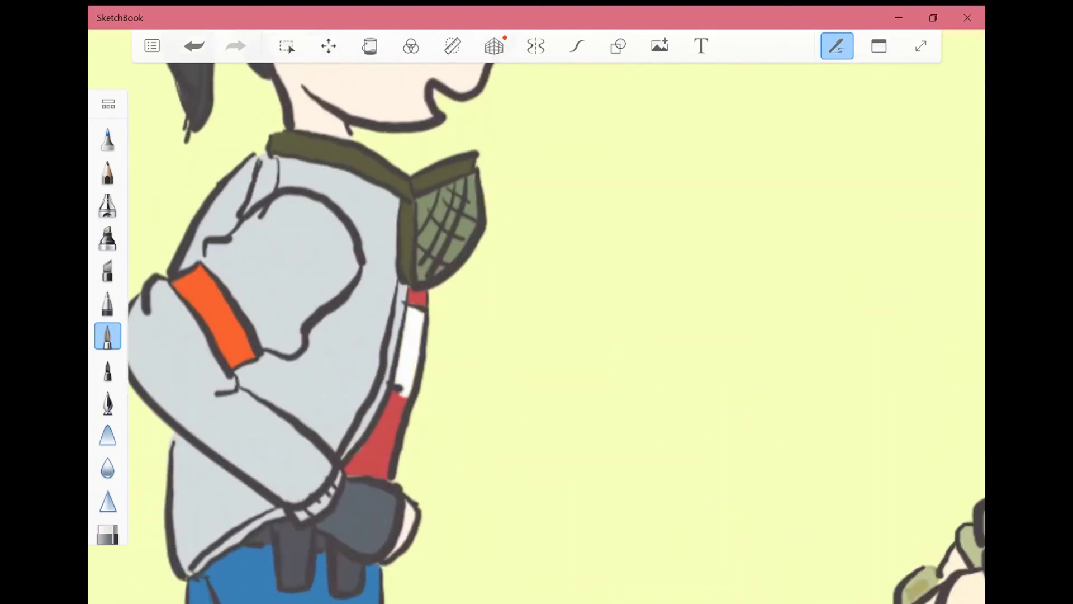
Paint the band above the seated figure's prosthetic knee white.
{"action": "mouse_move", "coordinate": [559, 503]}
{"action": "left_mouse_down"}
{"action": "mouse_move", "coordinate": [559, 279]}
{"action": "mouse_move", "coordinate": [503, 83]}
{"action": "mouse_move", "coordinate": [799, 33]}
{"action": "left_mouse_up"}
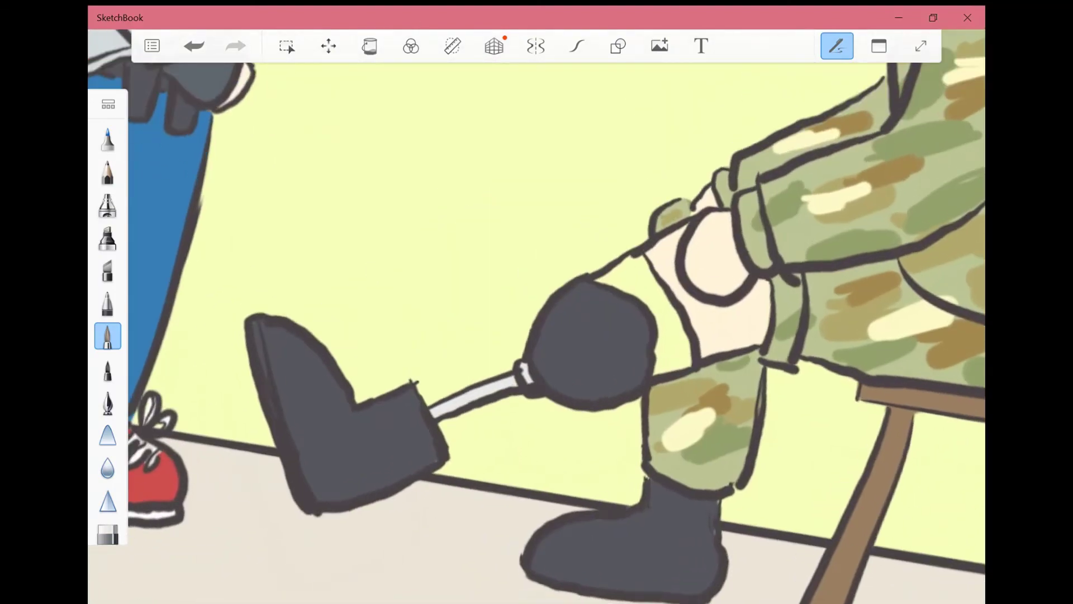
{"action": "left_click_drag", "start_coordinate": [665, 280], "coordinate": [658, 363]}
{"action": "left_click_drag", "start_coordinate": [677, 316], "coordinate": [680, 365]}
{"action": "left_click_drag", "start_coordinate": [649, 271], "coordinate": [628, 295]}
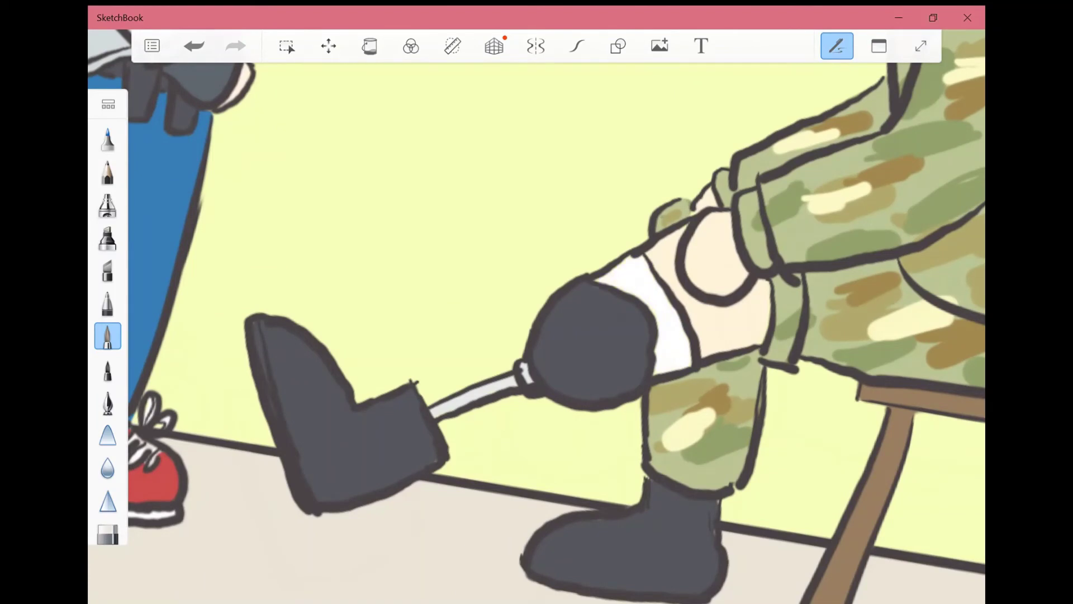
{"action": "key", "text": "f"}
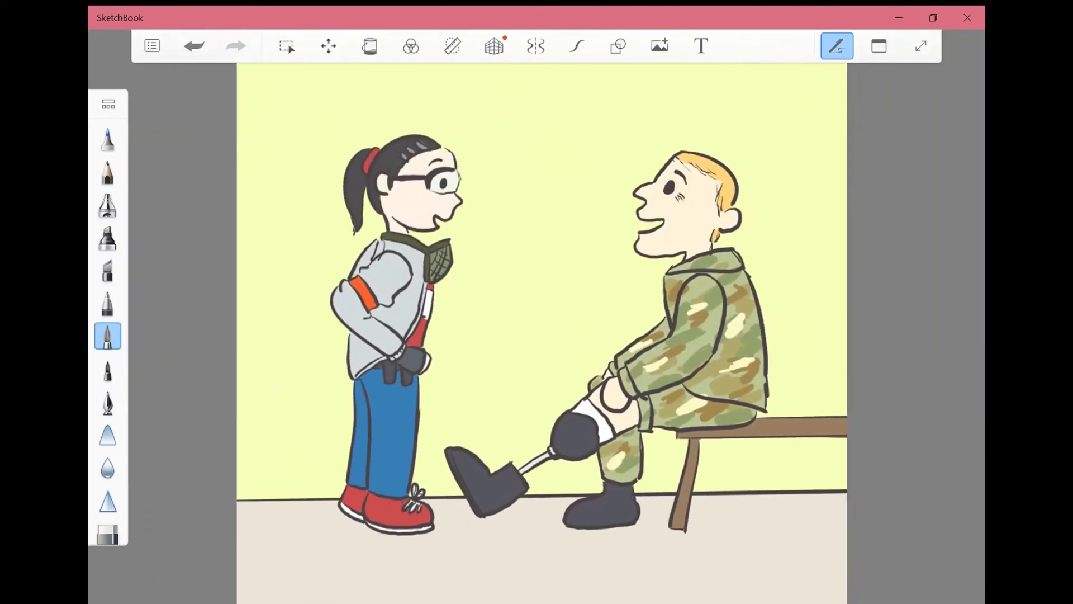
Add small white highlights to both figures' pupils on a layer above the line art.
{"action": "scroll", "coordinate": [458, 129], "scroll_direction": "up", "scroll_amount": 5}
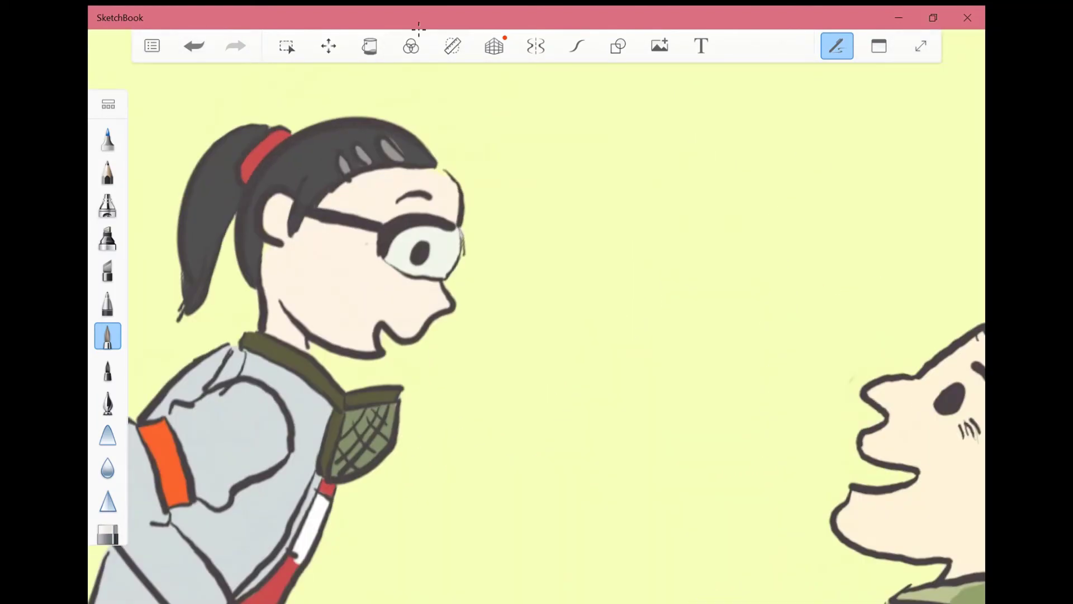
{"action": "left_click", "coordinate": [879, 46]}
{"action": "left_click", "coordinate": [855, 244]}
{"action": "left_click", "coordinate": [855, 285]}
{"action": "left_click", "coordinate": [879, 46]}
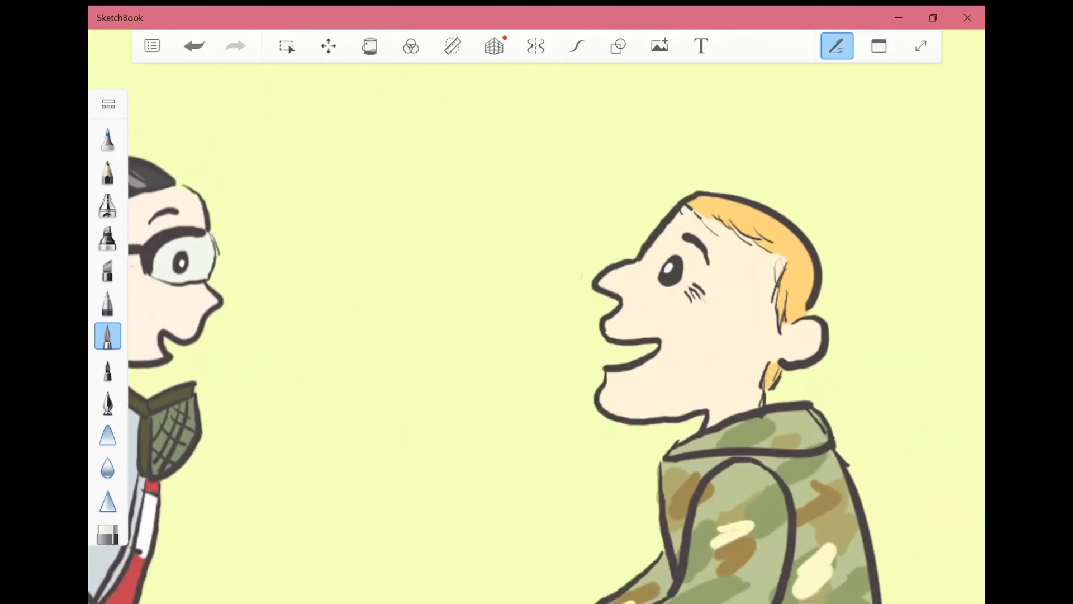
{"action": "scroll", "coordinate": [536, 313], "scroll_direction": "down", "scroll_amount": 5}
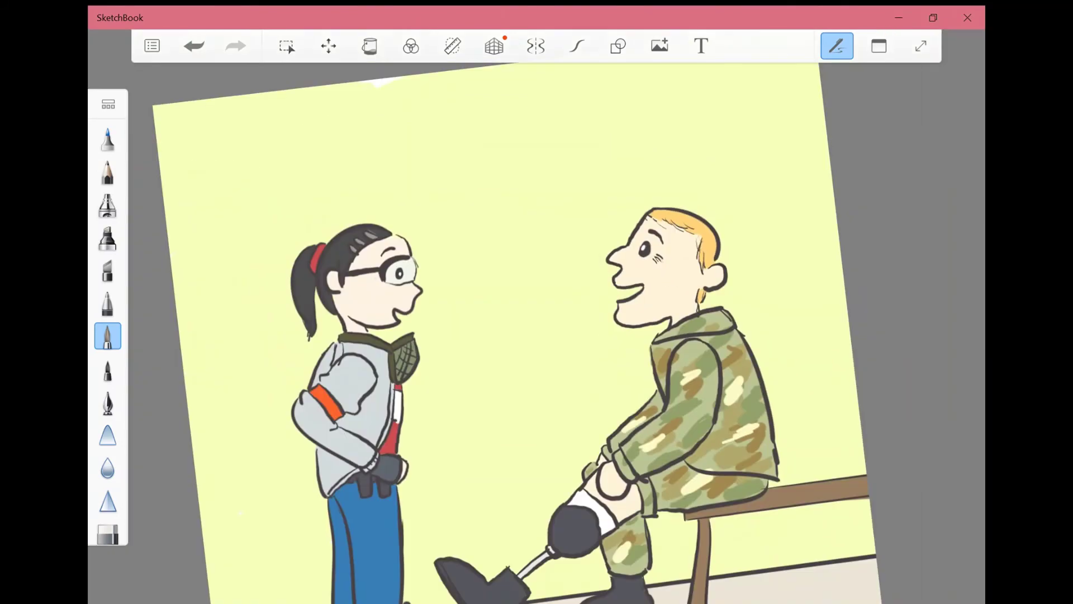
Shade the back edges of both jeans legs with Copic B18 Lapis Lazuli on a layer above the camouflage pattern.
{"action": "left_click", "coordinate": [879, 46]}
{"action": "left_click", "coordinate": [856, 285]}
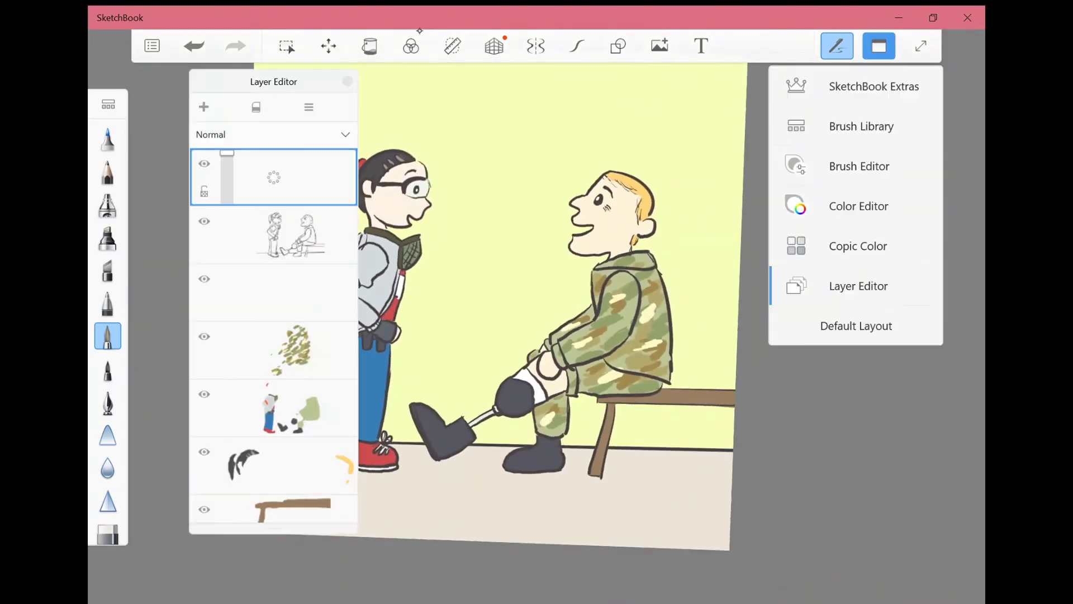
{"action": "left_click", "coordinate": [879, 45]}
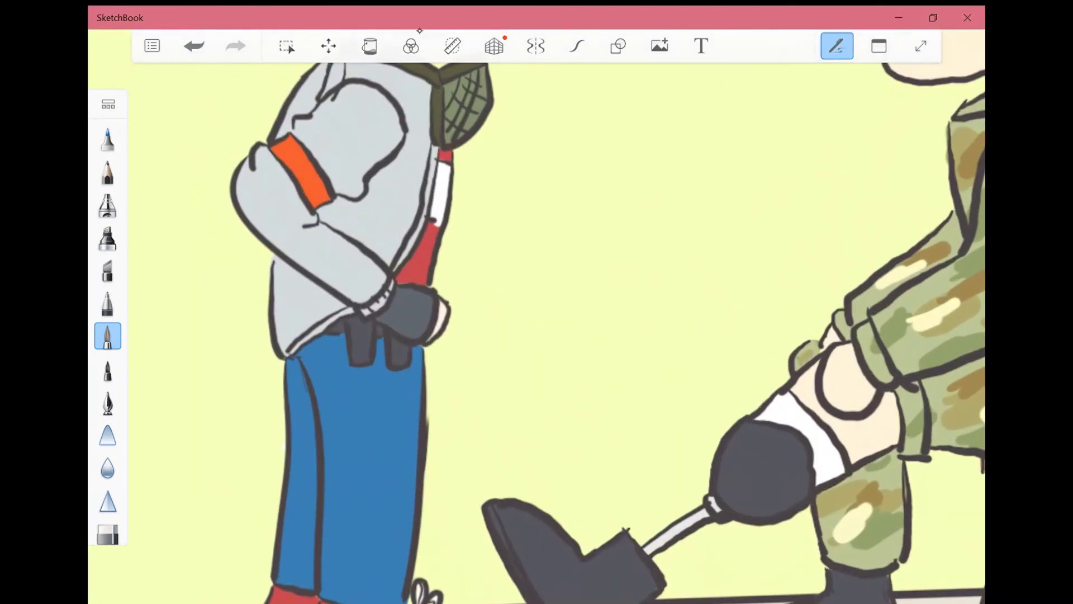
{"action": "left_click", "coordinate": [879, 46]}
{"action": "left_click", "coordinate": [855, 245]}
{"action": "left_click_drag", "start_coordinate": [234, 148], "coordinate": [809, 108]}
{"action": "left_click_drag", "start_coordinate": [313, 357], "coordinate": [334, 486]}
{"action": "left_click_drag", "start_coordinate": [537, 391], "coordinate": [537, 279]}
{"action": "mouse_move", "coordinate": [358, 394]}
{"action": "left_mouse_down"}
{"action": "mouse_move", "coordinate": [360, 447]}
{"action": "mouse_move", "coordinate": [405, 452]}
{"action": "left_mouse_up"}
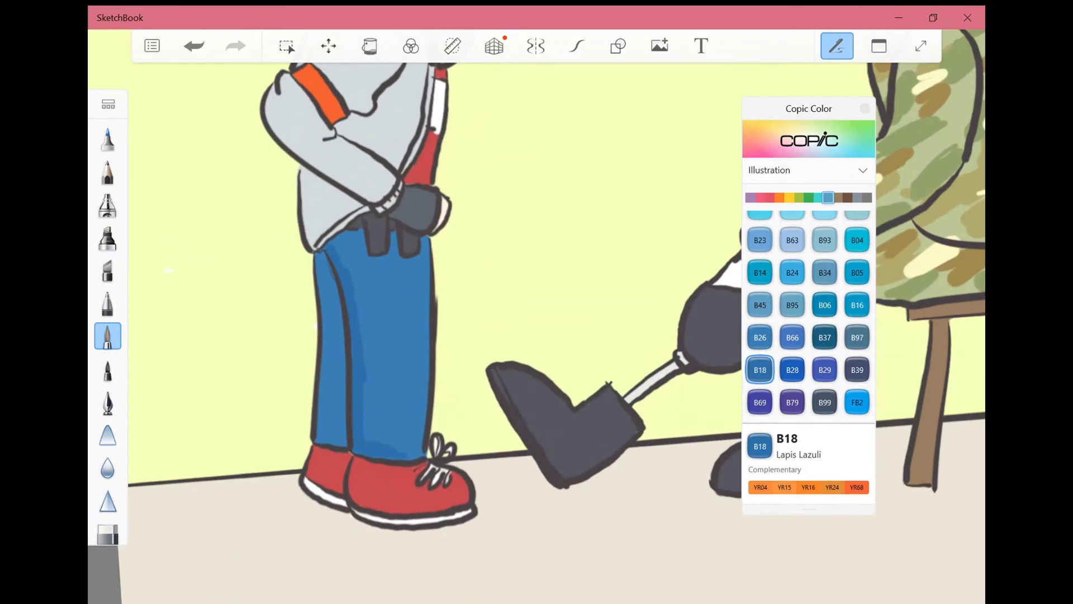
{"action": "left_click_drag", "start_coordinate": [325, 268], "coordinate": [330, 446]}
{"action": "left_click", "coordinate": [151, 46]}
{"action": "left_click", "coordinate": [194, 46]}
Cover the small unpainted gaps in the wall beside the jeans with Y000 Pale Lemon on the background layer.
{"action": "left_click", "coordinate": [879, 46]}
{"action": "left_click", "coordinate": [843, 285]}
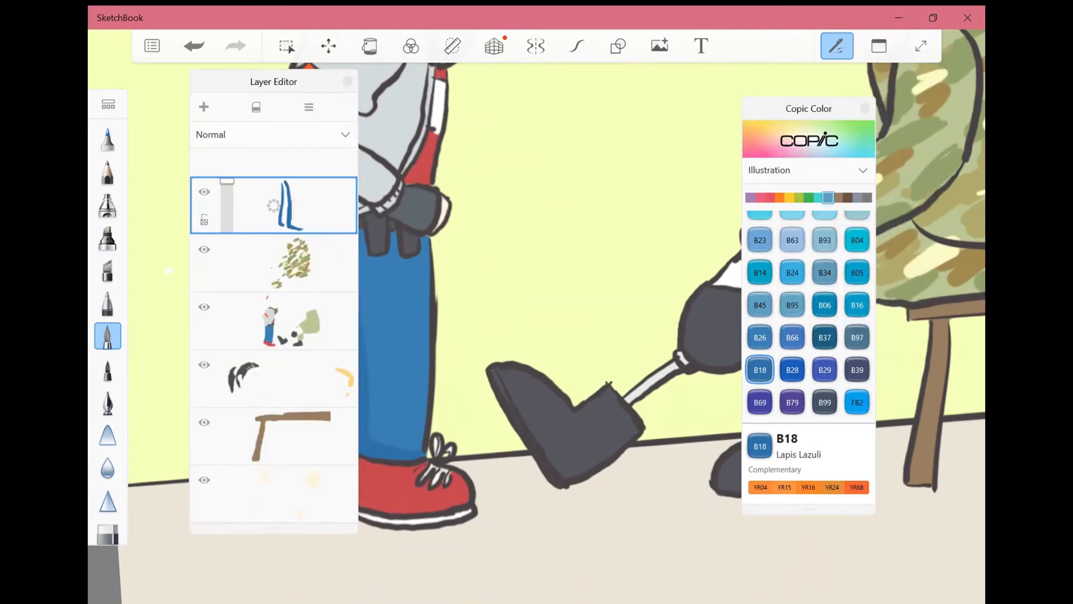
{"action": "left_click", "coordinate": [790, 198]}
{"action": "left_click", "coordinate": [792, 227]}
{"action": "left_click_drag", "start_coordinate": [273, 81], "coordinate": [570, 76]}
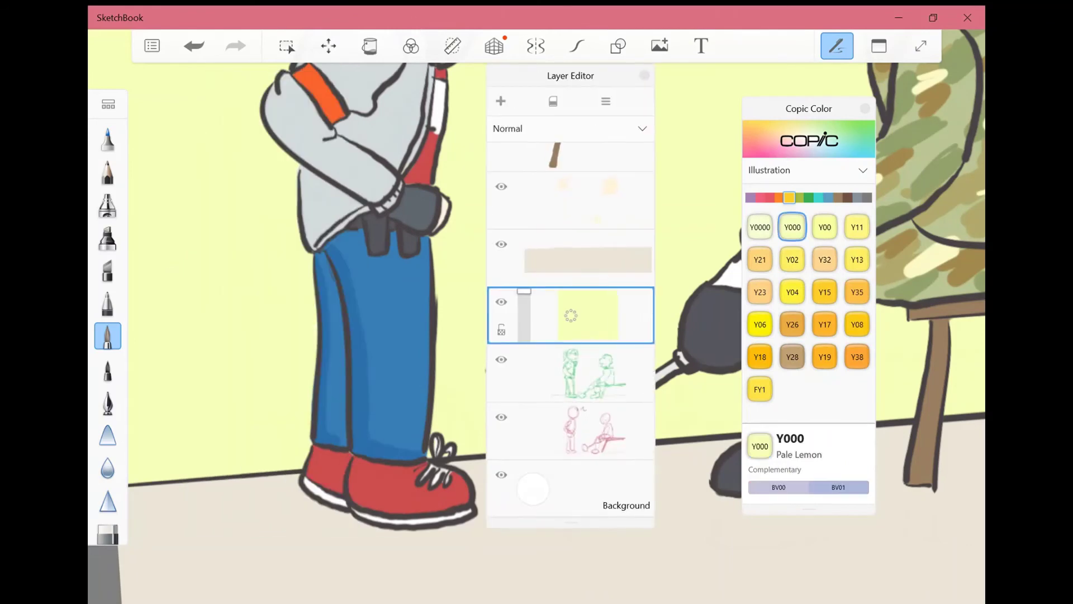
Shade the lower edges of the red shoes with Copic R29 Lipstick Red on the clothing shading layer.
{"action": "left_click", "coordinate": [770, 198]}
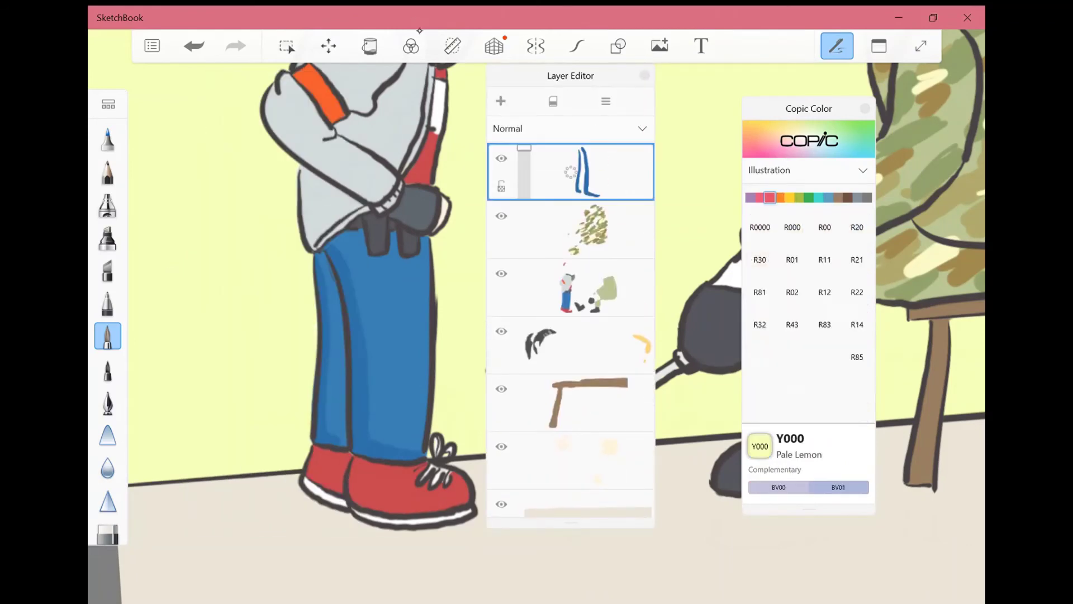
{"action": "scroll", "coordinate": [809, 307], "scroll_direction": "down", "scroll_amount": 1}
{"action": "left_click", "coordinate": [825, 370]}
{"action": "left_click_drag", "start_coordinate": [355, 501], "coordinate": [458, 508]}
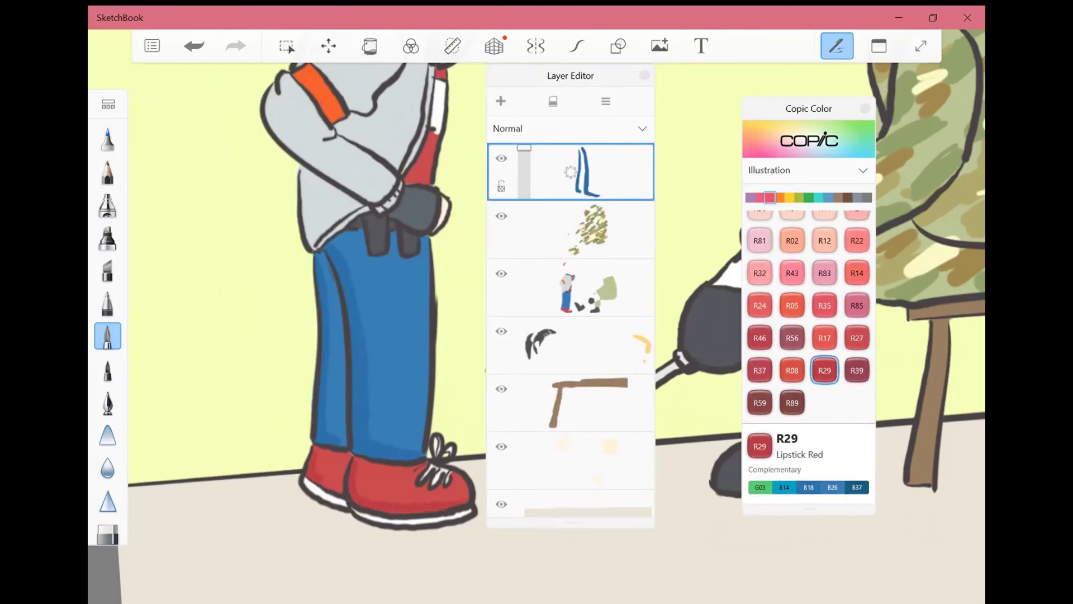
Shade the back hem, sleeves and folds of the gray jacket with Copic C3 Cool Gray No.3.
{"action": "left_click_drag", "start_coordinate": [392, 223], "coordinate": [405, 372]}
{"action": "left_click", "coordinate": [863, 197]}
{"action": "left_click", "coordinate": [759, 259]}
{"action": "left_click_drag", "start_coordinate": [809, 108], "coordinate": [197, 180]}
{"action": "left_click", "coordinate": [369, 46]}
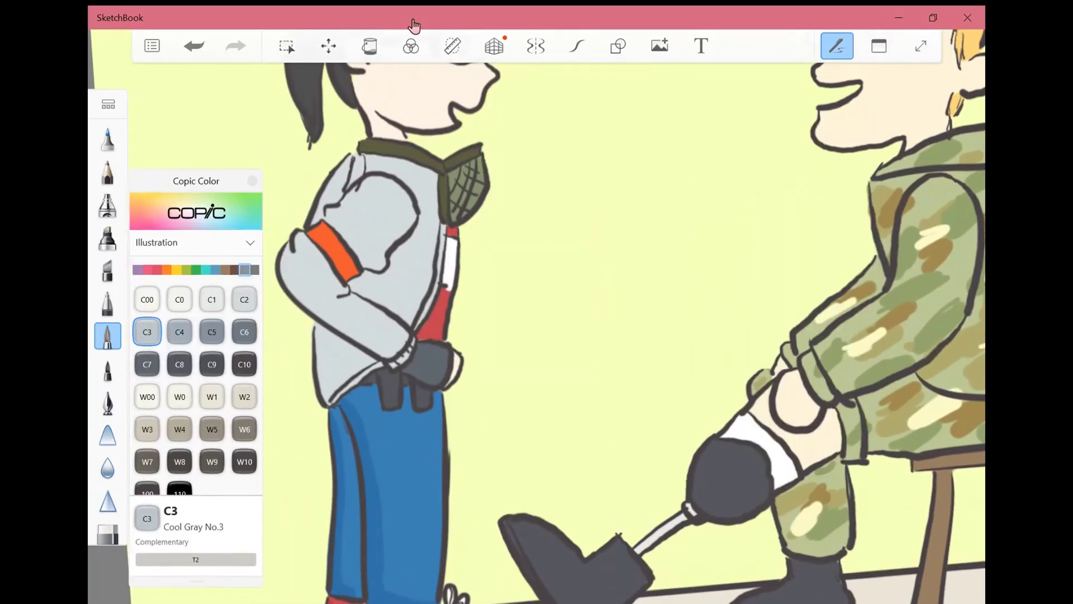
{"action": "left_click_drag", "start_coordinate": [322, 324], "coordinate": [326, 402]}
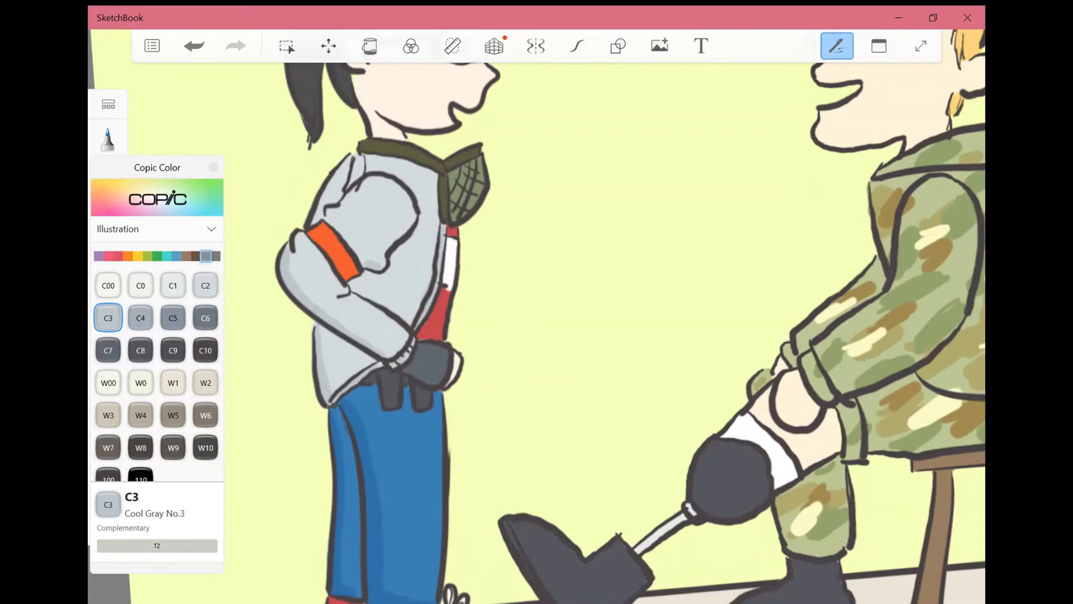
{"action": "left_click_drag", "start_coordinate": [392, 266], "coordinate": [411, 217]}
Undo the last erasure and clean up the gray jacket shading on the clothing shading layer.
{"action": "left_click", "coordinate": [879, 46]}
{"action": "left_click", "coordinate": [843, 285]}
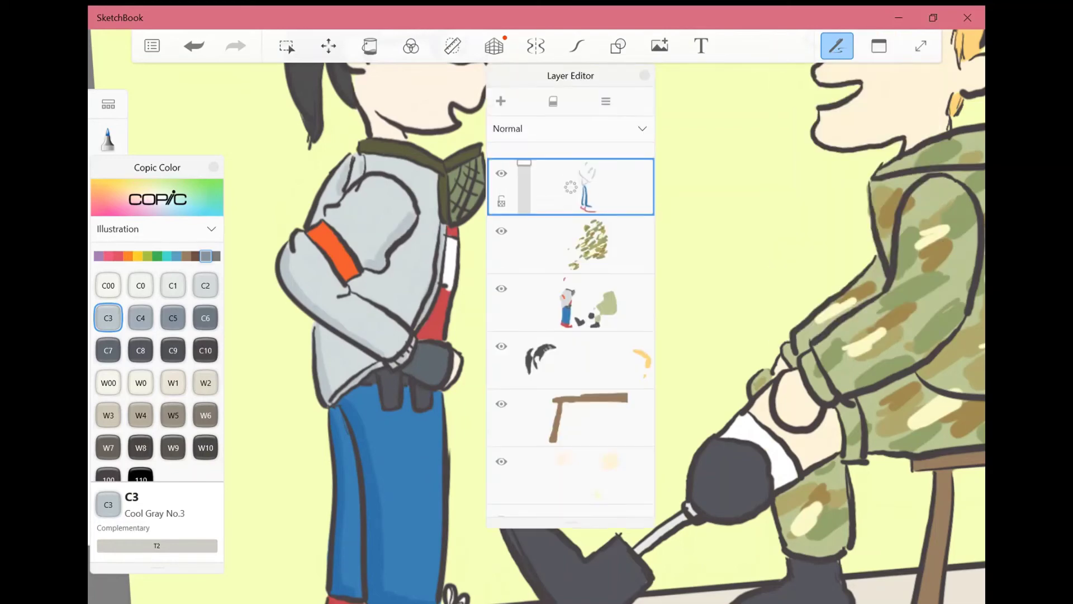
{"action": "key", "text": "ctrl+z"}
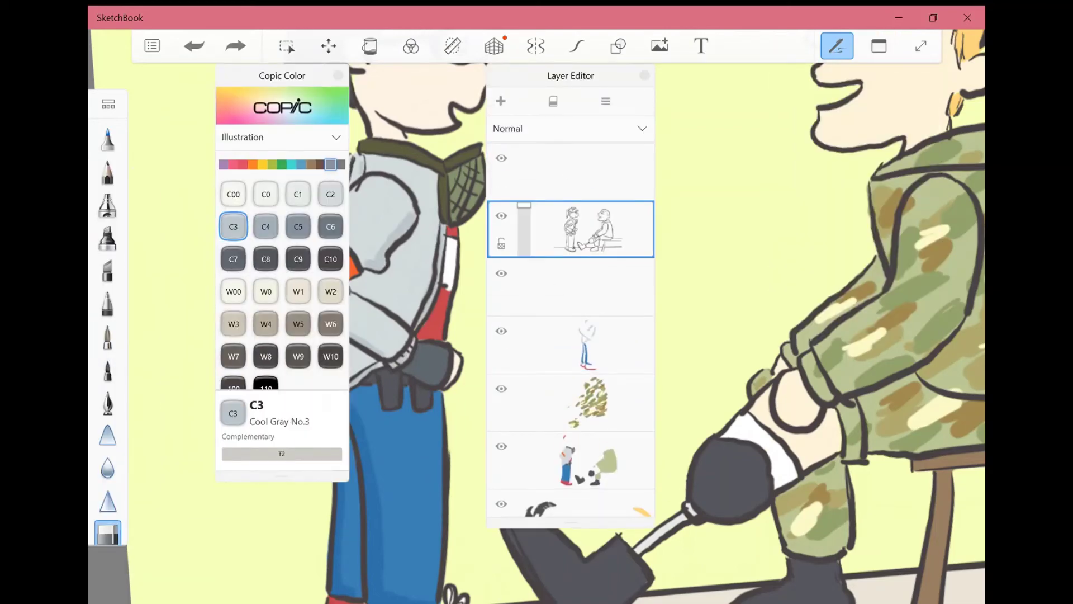
{"action": "left_click", "coordinate": [570, 345]}
{"action": "left_click", "coordinate": [644, 75]}
Shade the standing figure's jaw and neck with Copic YR000 Silk.
{"action": "scroll", "coordinate": [559, 336], "scroll_direction": "up", "scroll_amount": 3}
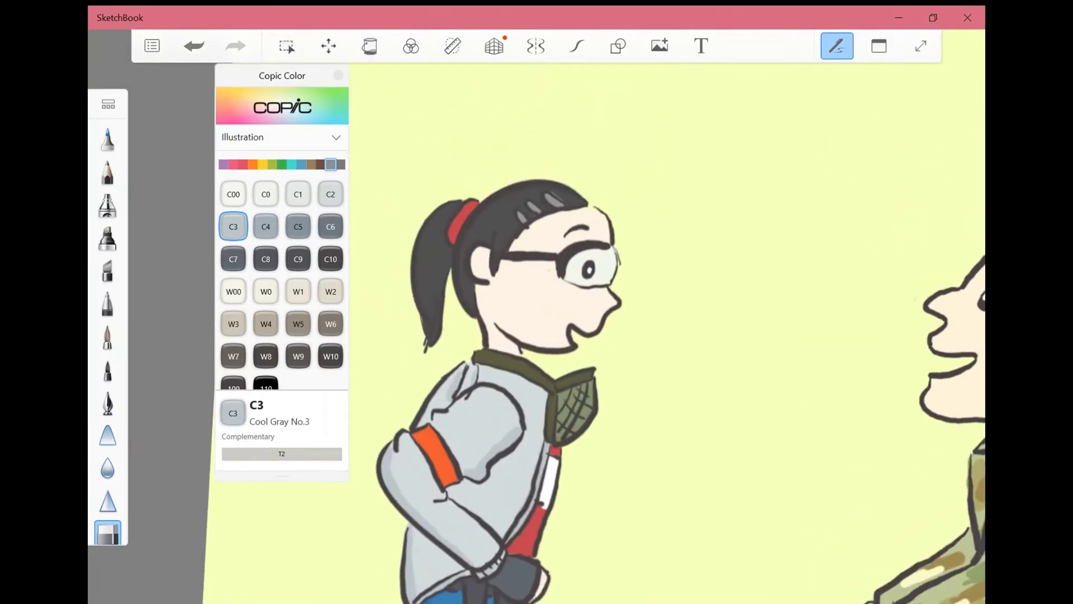
{"action": "left_click", "coordinate": [253, 164]}
{"action": "left_click", "coordinate": [107, 335]}
{"action": "left_click", "coordinate": [265, 194]}
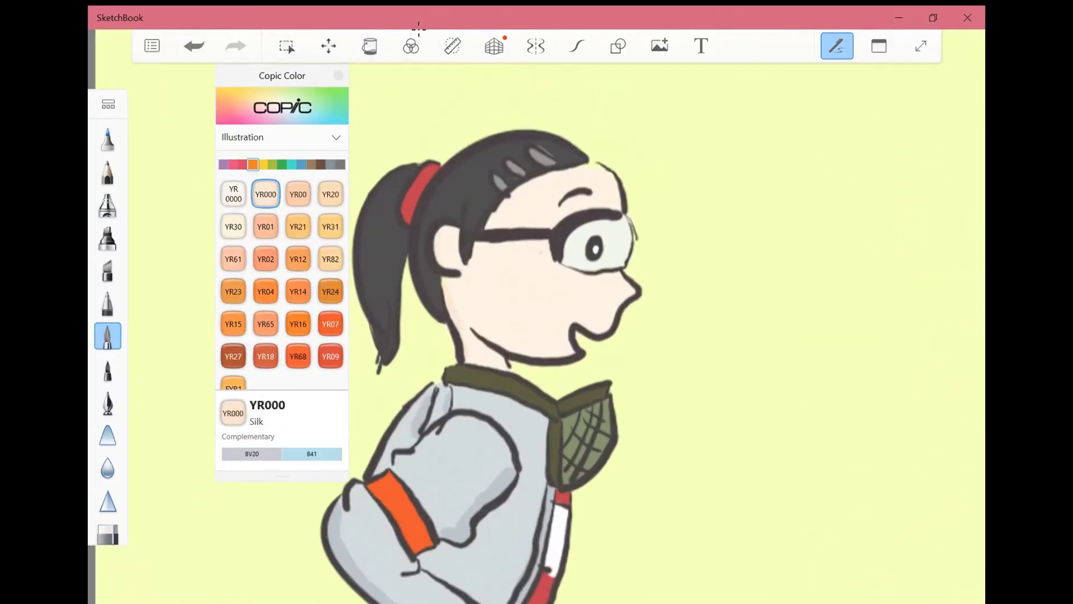
{"action": "left_click_drag", "start_coordinate": [503, 280], "coordinate": [446, 163]}
Shade the standing figure's olive collar with a darkened version of Copic G99 Olive.
{"action": "left_click", "coordinate": [282, 163]}
{"action": "scroll", "coordinate": [281, 280], "scroll_direction": "down", "scroll_amount": 2}
{"action": "left_click", "coordinate": [233, 369]}
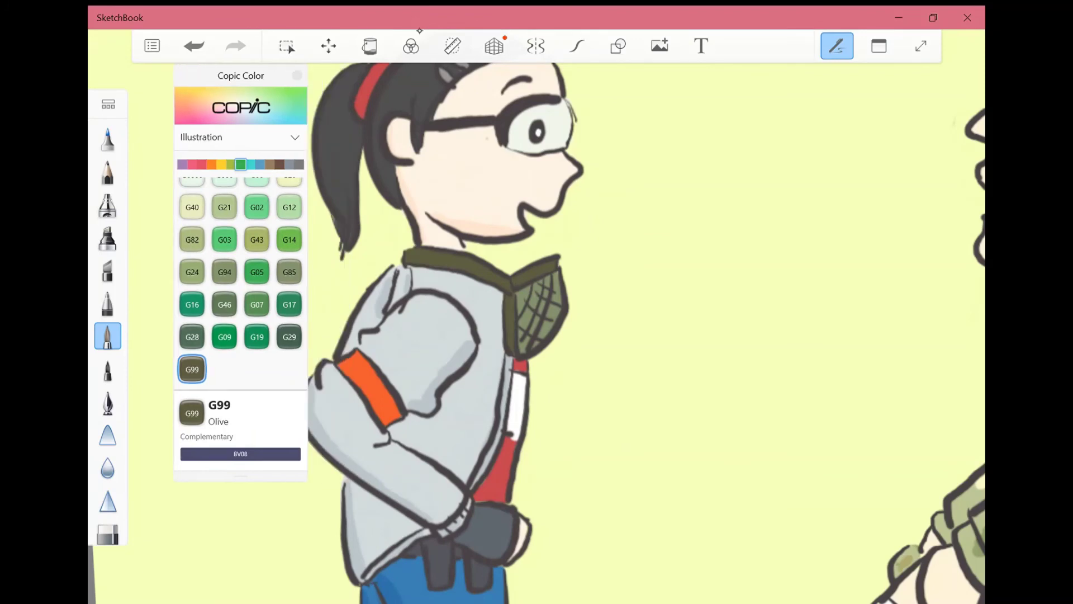
{"action": "left_click", "coordinate": [879, 46]}
{"action": "left_click", "coordinate": [843, 206]}
{"action": "left_click", "coordinate": [879, 45]}
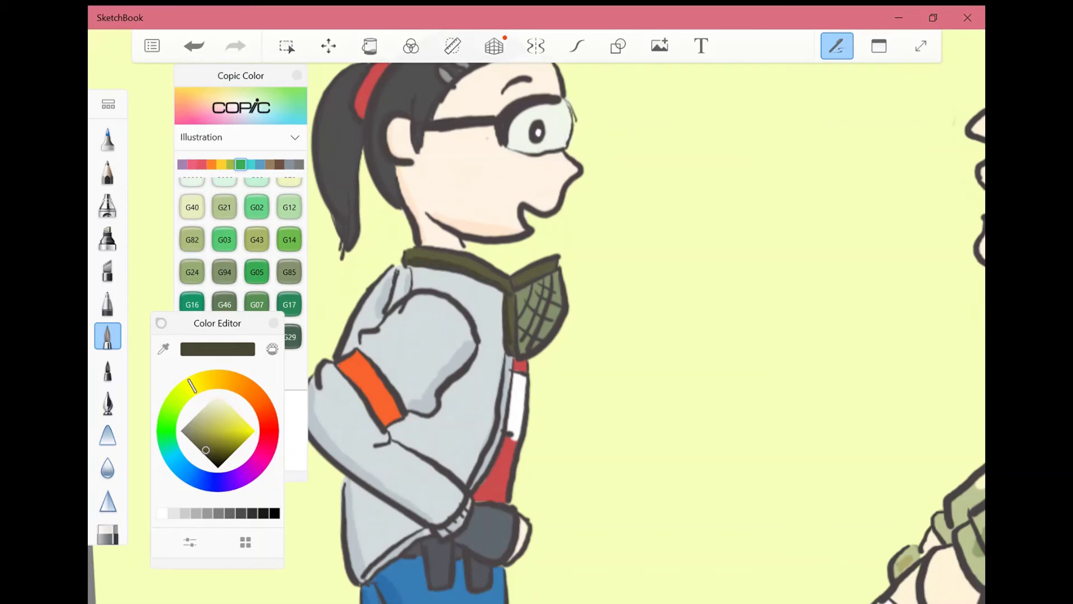
{"action": "left_click_drag", "start_coordinate": [503, 224], "coordinate": [490, 332]}
Shade the lens of the standing figure's glasses with Copic BG90 Gray Sky.
{"action": "left_click", "coordinate": [250, 163]}
{"action": "left_click", "coordinate": [192, 226]}
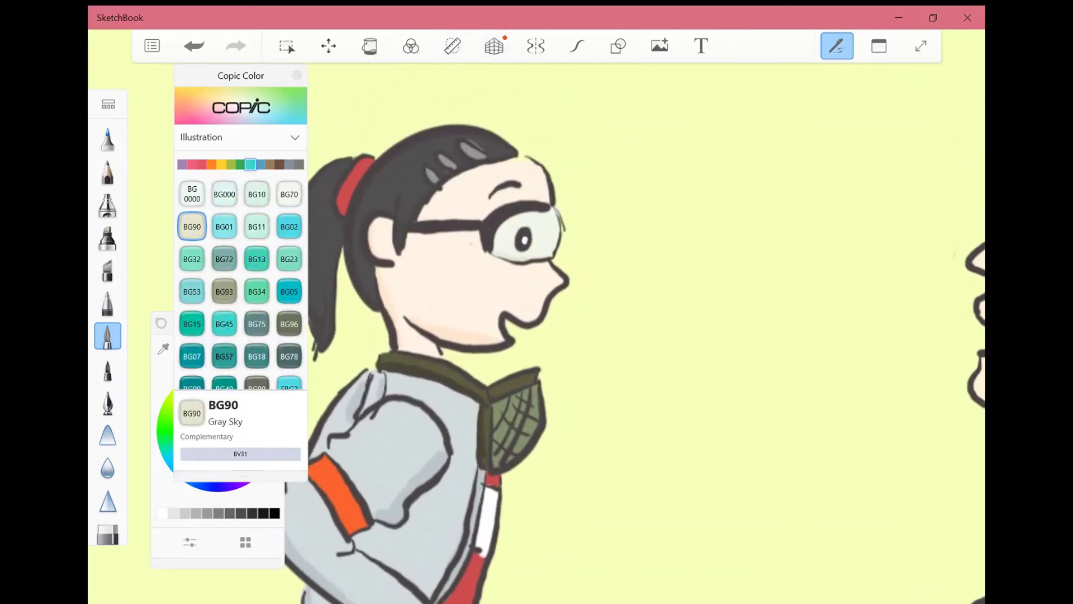
{"action": "scroll", "coordinate": [614, 279], "scroll_direction": "down", "scroll_amount": 3}
Shade the dark glove below the jacket cuff with Copic cool grays C8 and C9.
{"action": "scroll", "coordinate": [615, 279], "scroll_direction": "up", "scroll_amount": 4}
{"action": "left_click", "coordinate": [299, 164]}
{"action": "left_click", "coordinate": [256, 227]}
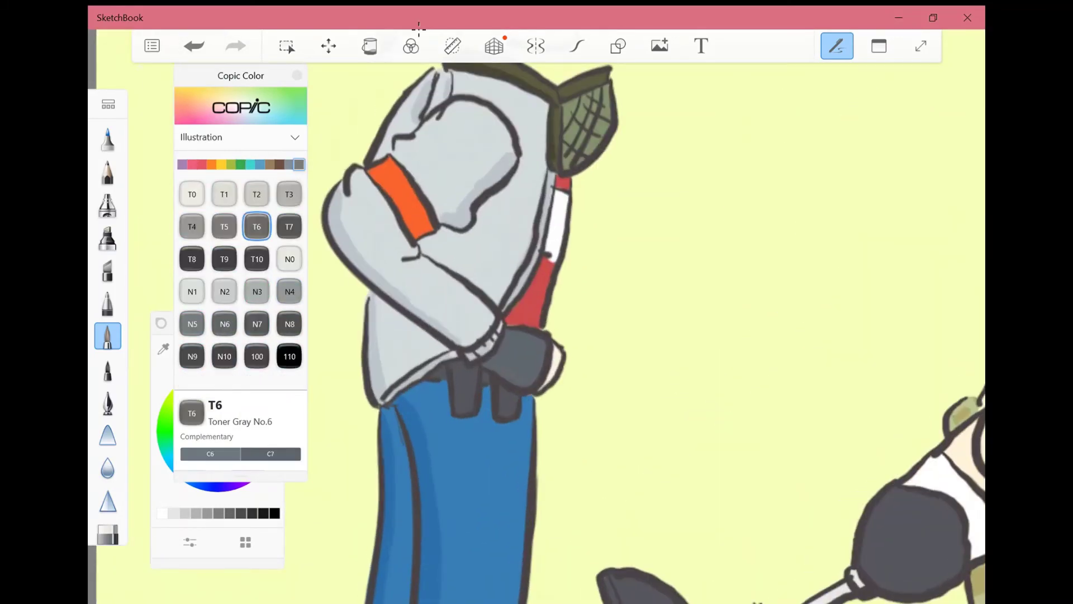
{"action": "left_click", "coordinate": [289, 164]}
{"action": "left_click", "coordinate": [192, 258]}
{"action": "left_click", "coordinate": [224, 259]}
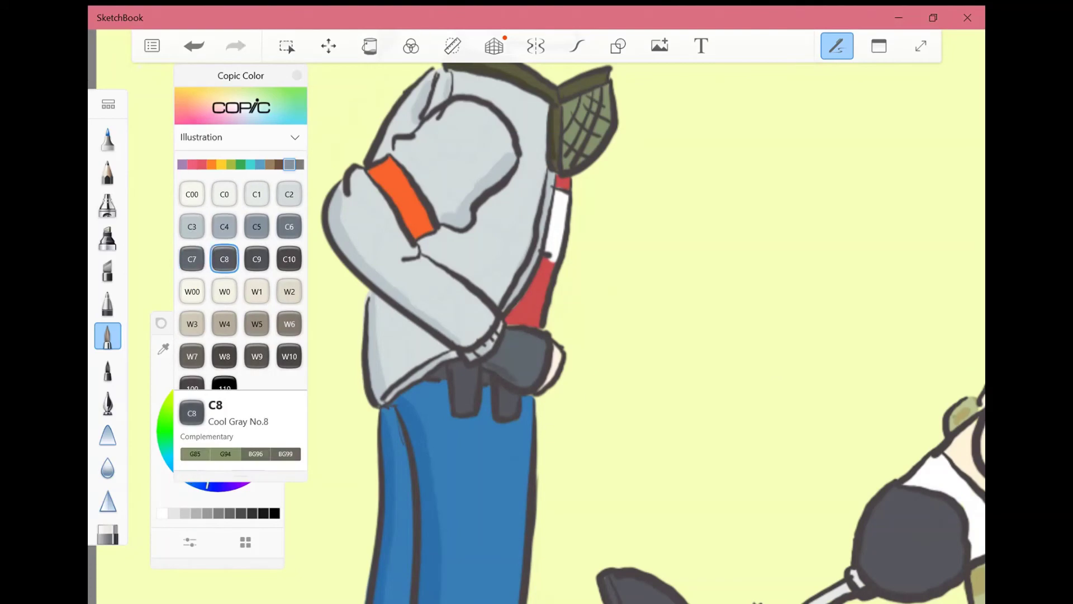
{"action": "left_click", "coordinate": [257, 258]}
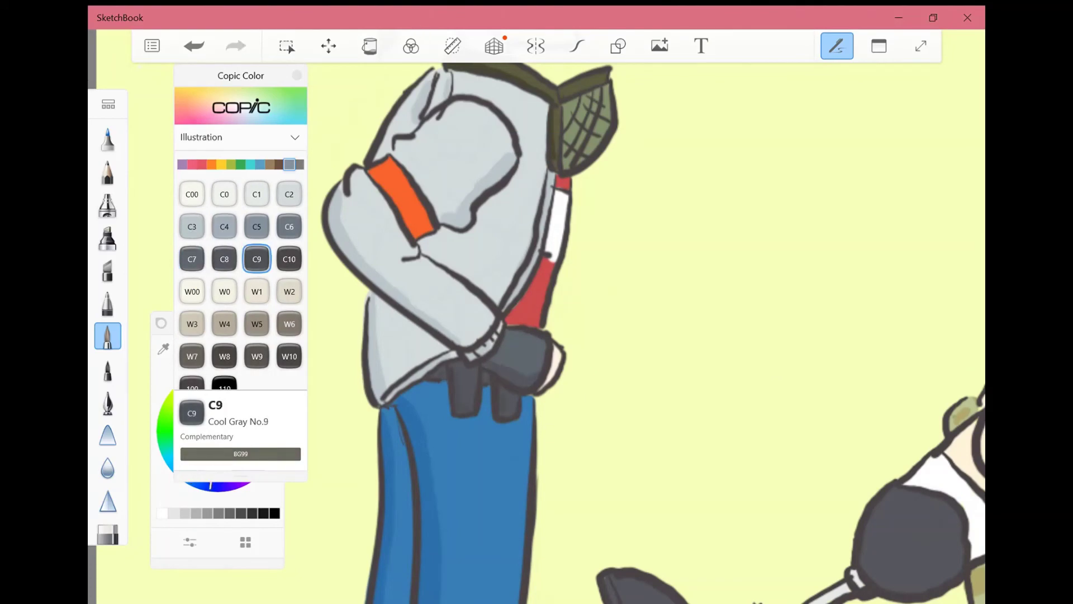
Shade the seated figure's ear, neck and jaw with Copic YR20 Yellowish Shade.
{"action": "left_click", "coordinate": [211, 163]}
{"action": "left_click", "coordinate": [224, 194]}
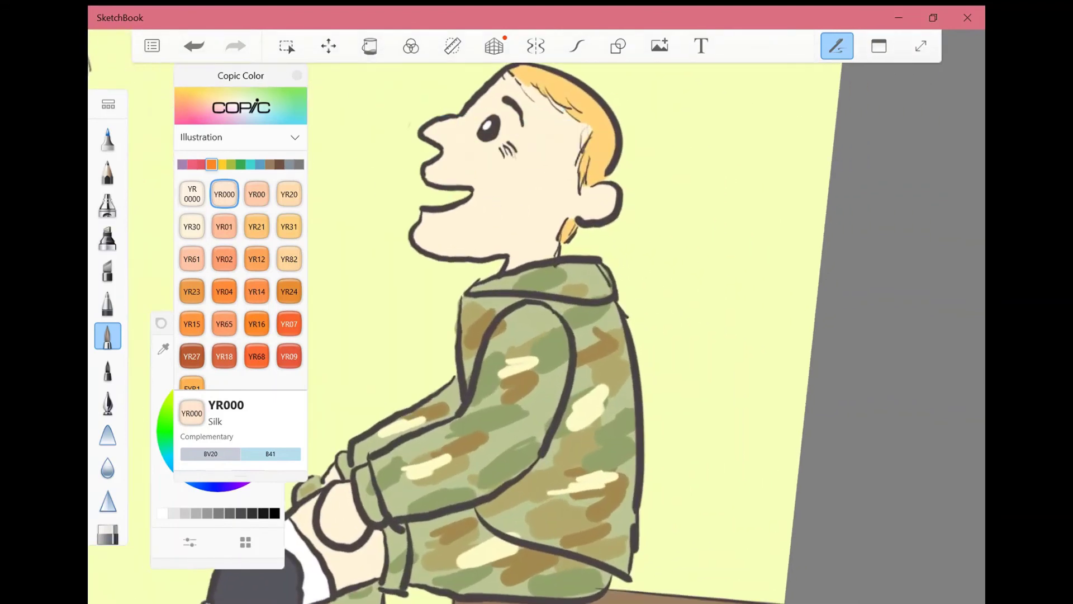
{"action": "left_click", "coordinate": [289, 194]}
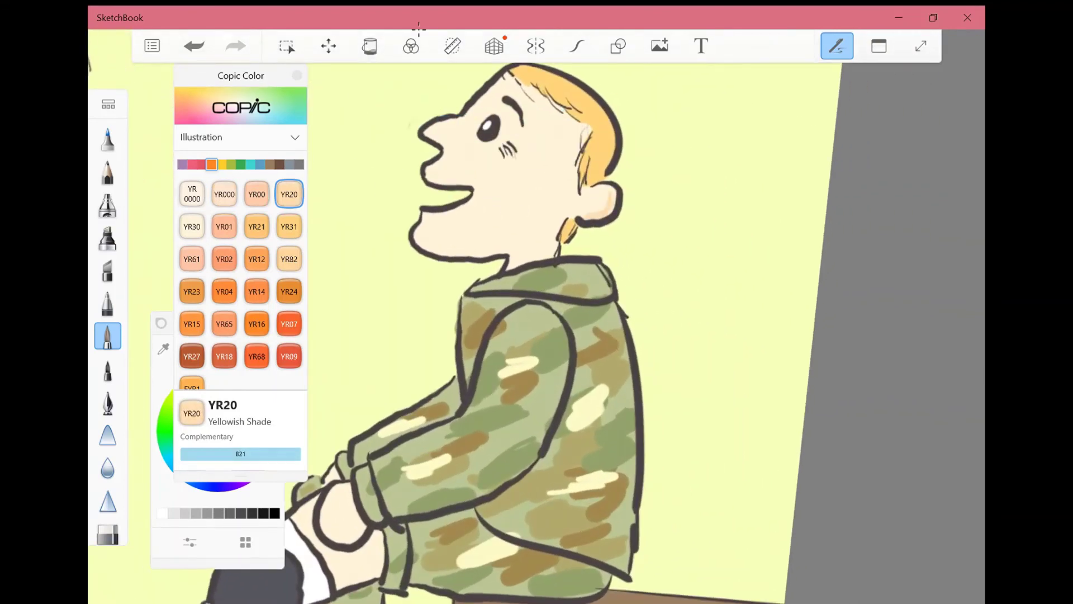
{"action": "left_click_drag", "start_coordinate": [551, 247], "coordinate": [418, 251]}
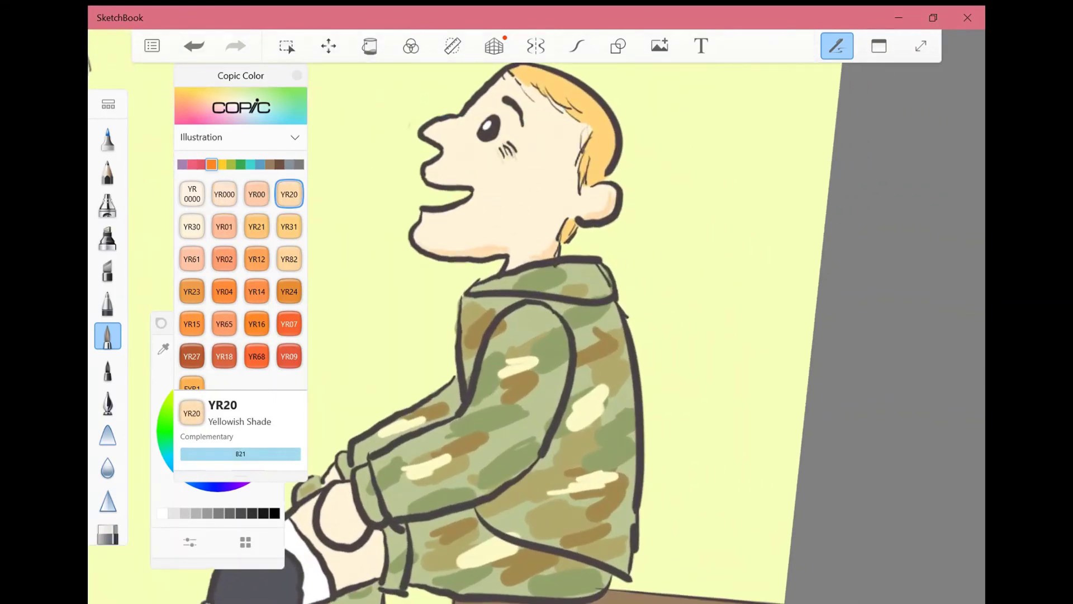
Shade the seated figure's hand and the exposed skin above the prosthetic with Copic YR20 Yellowish Shade.
{"action": "left_click", "coordinate": [256, 226]}
{"action": "scroll", "coordinate": [559, 336], "scroll_direction": "up", "scroll_amount": 3}
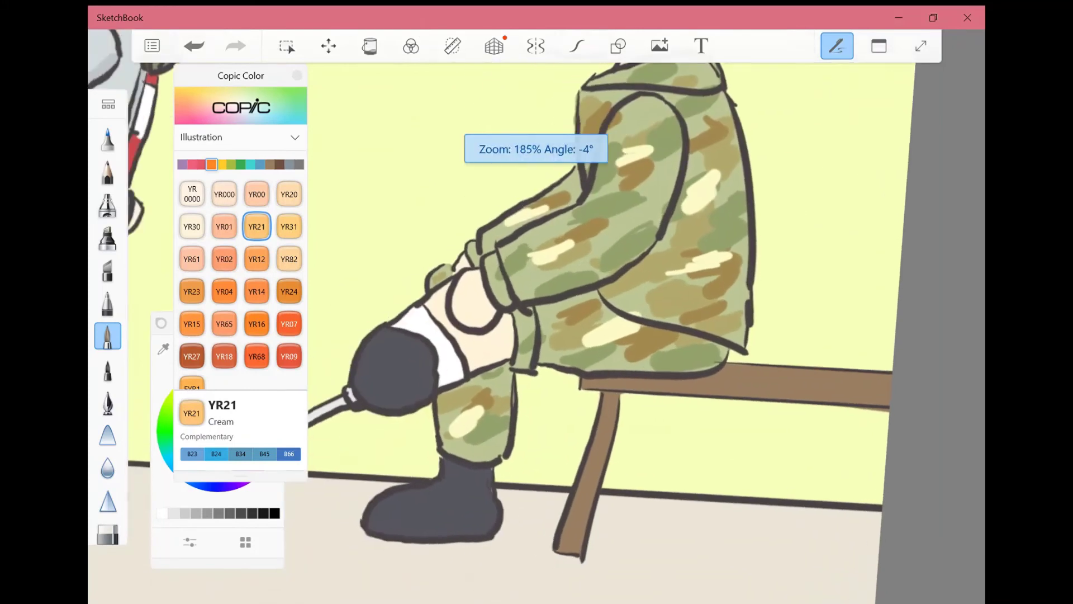
{"action": "left_click", "coordinate": [289, 194]}
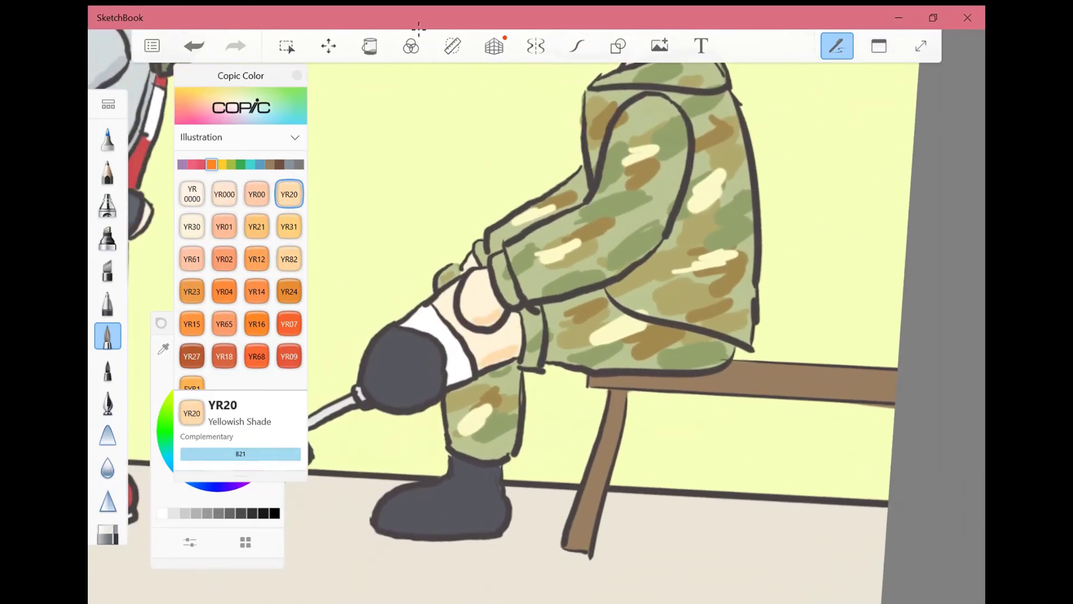
{"action": "scroll", "coordinate": [559, 335], "scroll_direction": "down", "scroll_amount": 3}
Undo the trial with Toner Gray T9 and shade the seated figure's boots with Copic C9 Cool Gray No.9.
{"action": "left_click", "coordinate": [299, 164]}
{"action": "left_click", "coordinate": [224, 258]}
{"action": "key", "text": "ctrl+z"}
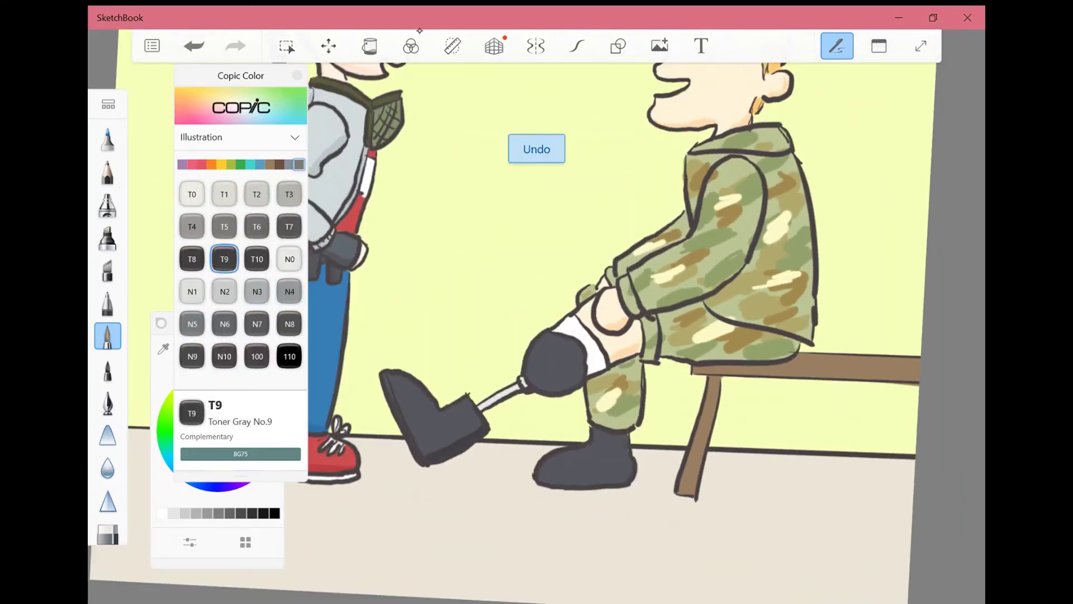
{"action": "left_click", "coordinate": [257, 227]}
{"action": "left_click", "coordinate": [289, 164]}
{"action": "left_click", "coordinate": [257, 259]}
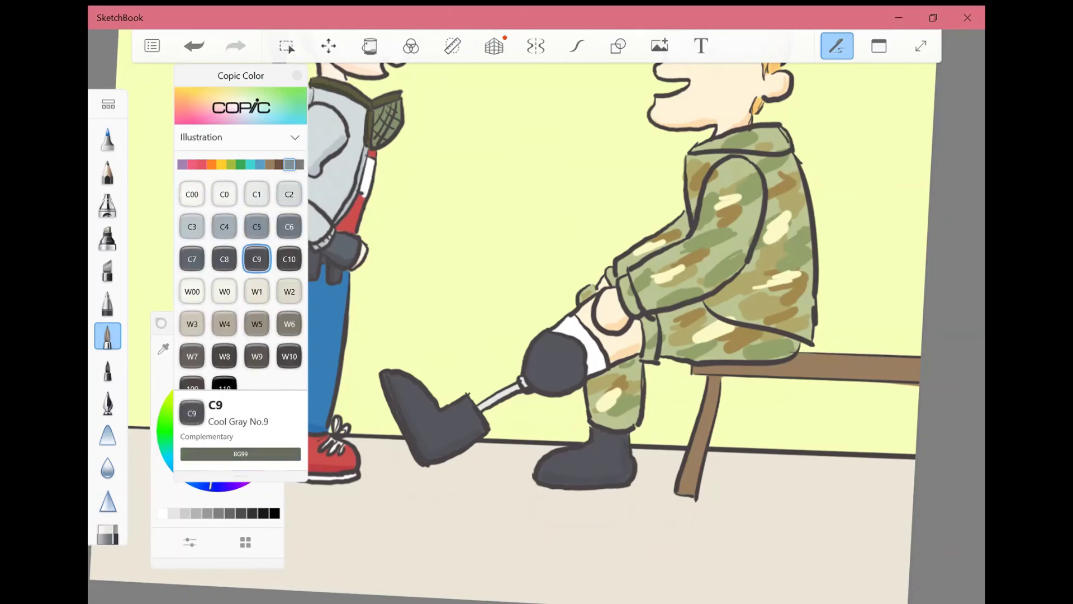
Try Copic C3 Cool Gray No.3 and N0 Neutral Gray No.0 on the light parts of the prosthetic leg.
{"action": "left_click", "coordinate": [257, 194]}
{"action": "left_click", "coordinate": [192, 227]}
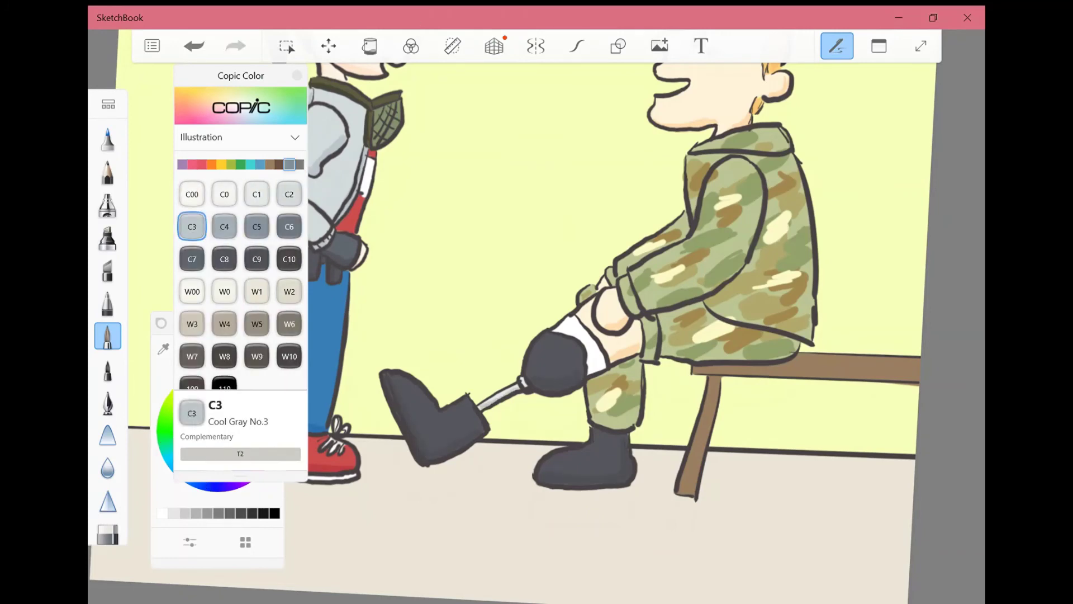
{"action": "left_click", "coordinate": [278, 164]}
{"action": "left_click", "coordinate": [299, 163]}
{"action": "left_click", "coordinate": [191, 291]}
{"action": "left_click", "coordinate": [289, 258]}
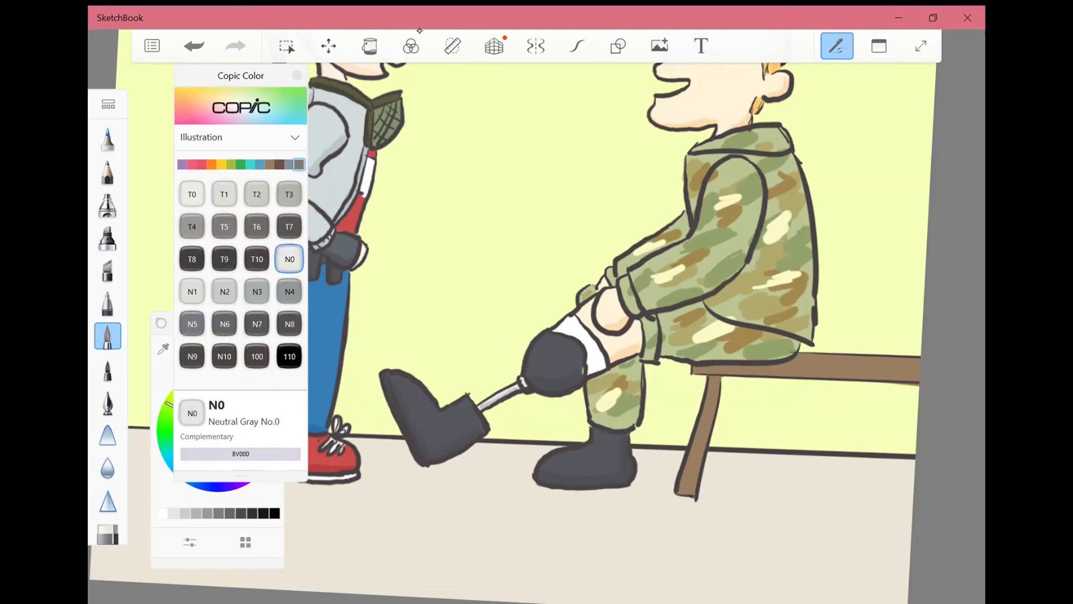
{"action": "key", "text": "ctrl+z"}
Shade the bench leg and the lower edge of the bench seat with Copic E59 Walnut on a separate layer.
{"action": "left_click", "coordinate": [879, 46]}
{"action": "left_click", "coordinate": [858, 285]}
{"action": "left_click", "coordinate": [571, 286]}
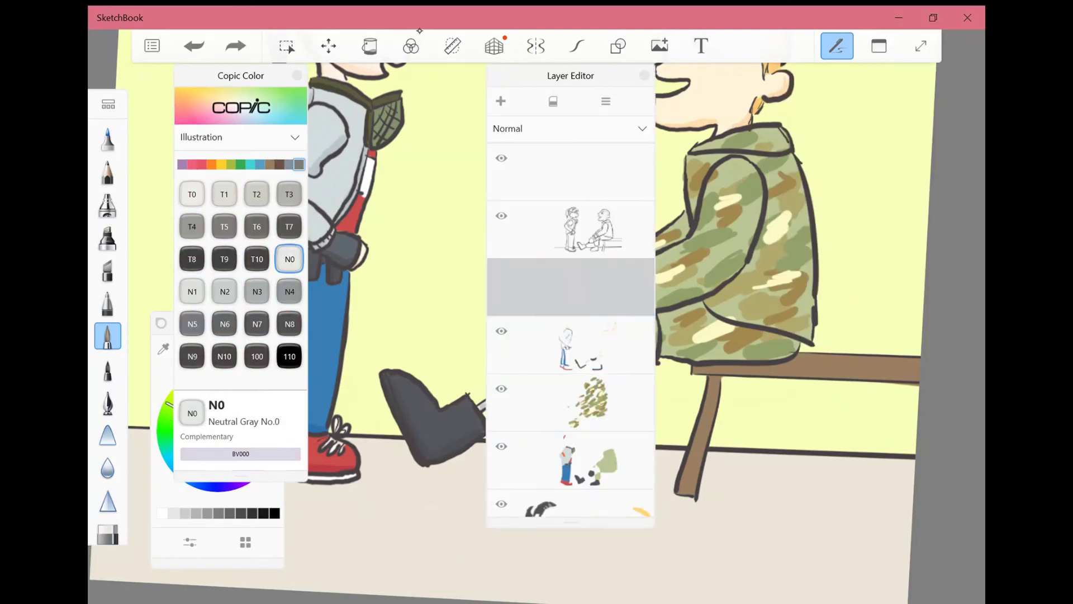
{"action": "key", "text": "ctrl+shift+z"}
{"action": "left_click_drag", "start_coordinate": [615, 279], "coordinate": [470, 268]}
{"action": "left_click", "coordinate": [278, 164]}
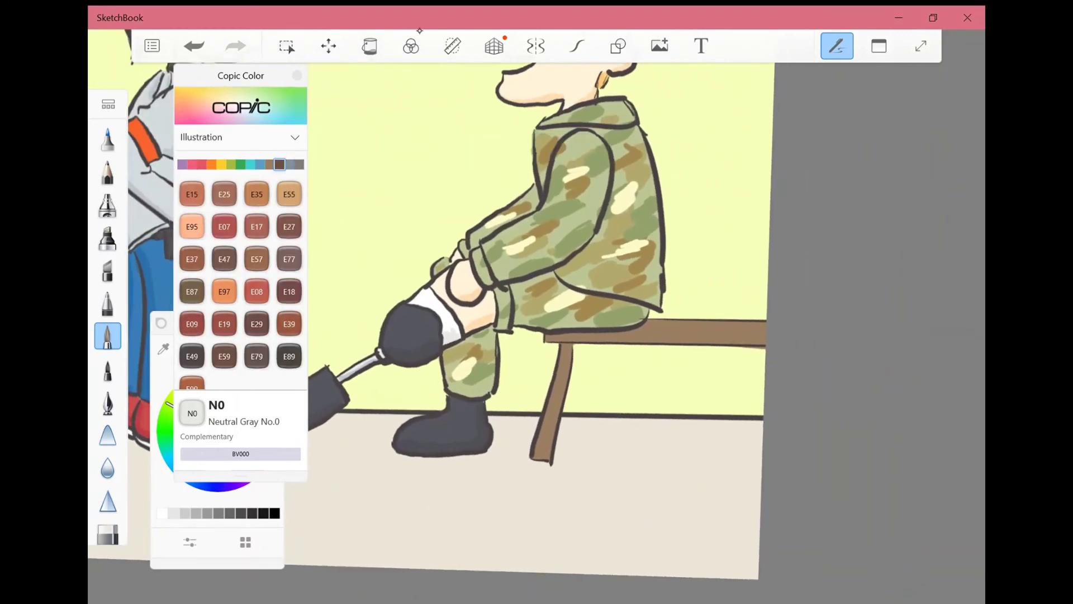
{"action": "left_click", "coordinate": [224, 356]}
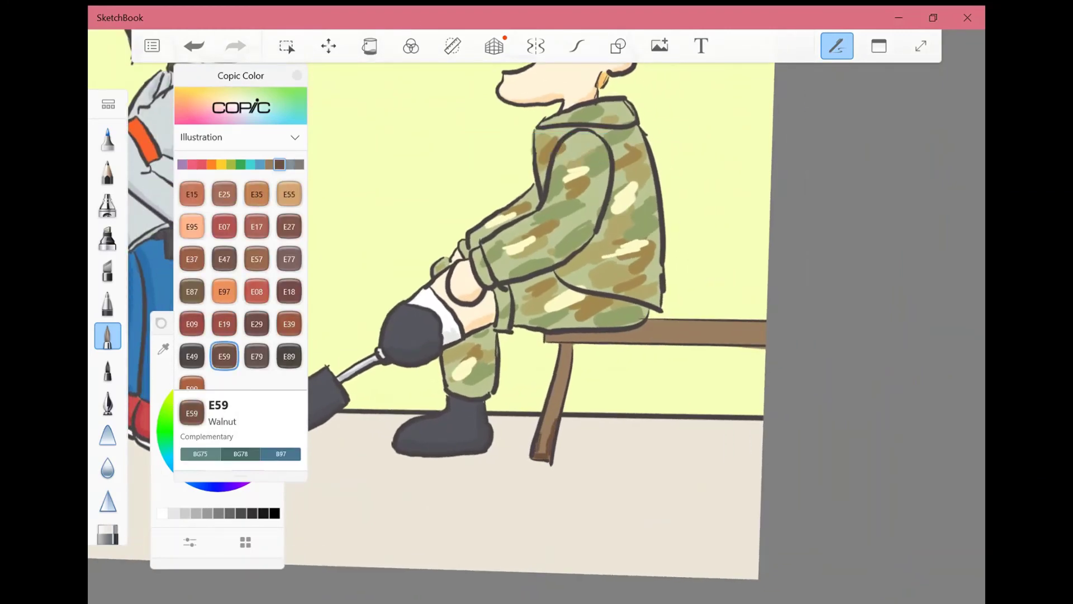
{"action": "left_click_drag", "start_coordinate": [561, 352], "coordinate": [545, 459]}
{"action": "left_click_drag", "start_coordinate": [568, 345], "coordinate": [549, 437]}
{"action": "mouse_move", "coordinate": [572, 343]}
{"action": "left_mouse_down"}
{"action": "mouse_move", "coordinate": [564, 367]}
{"action": "mouse_move", "coordinate": [749, 340]}
{"action": "mouse_move", "coordinate": [553, 335]}
{"action": "left_mouse_up"}
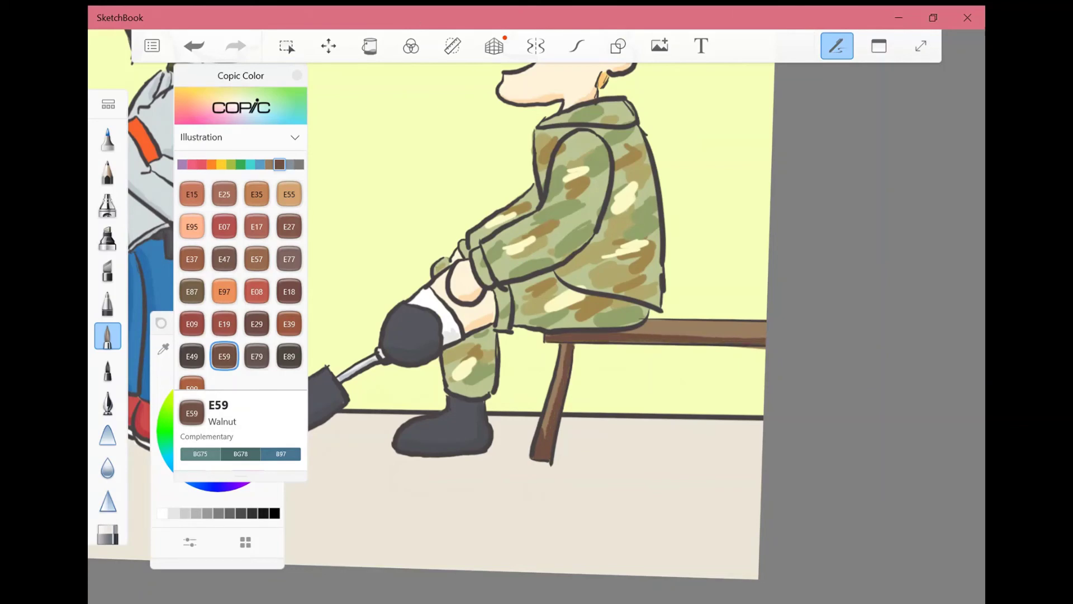
{"action": "scroll", "coordinate": [615, 335], "scroll_direction": "up", "scroll_amount": 5}
{"action": "left_click_drag", "start_coordinate": [717, 274], "coordinate": [626, 263]}
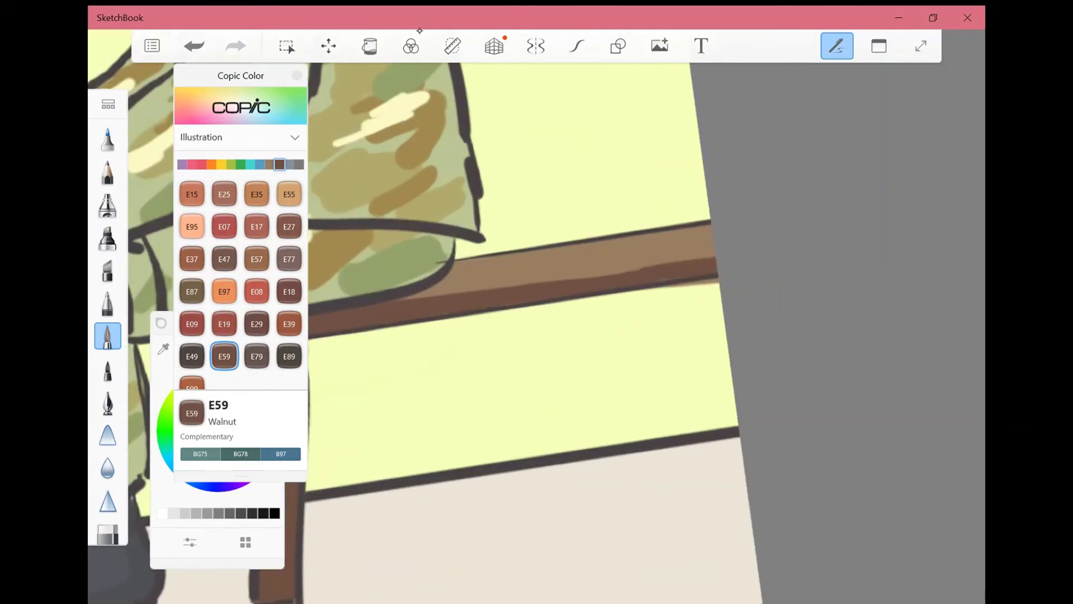
Touch up the edges of the yellow wall with Copic Y000 Pale Lemon on the bench color layer.
{"action": "left_click", "coordinate": [878, 45]}
{"action": "left_click", "coordinate": [833, 285]}
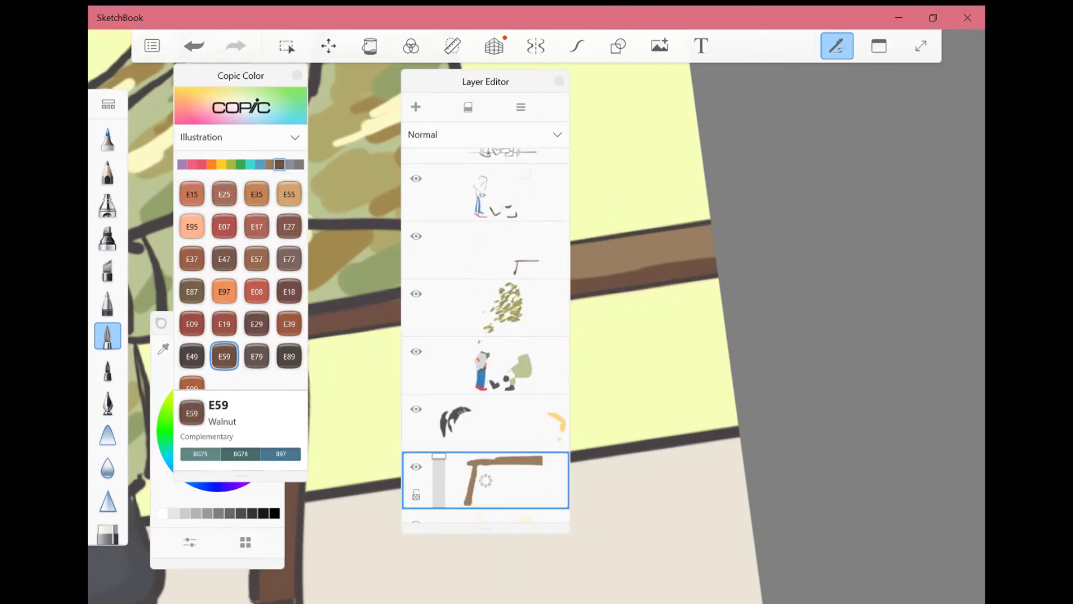
{"action": "scroll", "coordinate": [485, 335], "scroll_direction": "down", "scroll_amount": 5}
{"action": "left_click", "coordinate": [559, 81]}
{"action": "left_click", "coordinate": [222, 164]}
{"action": "left_click", "coordinate": [224, 194]}
{"action": "scroll", "coordinate": [615, 336], "scroll_direction": "down", "scroll_amount": 5}
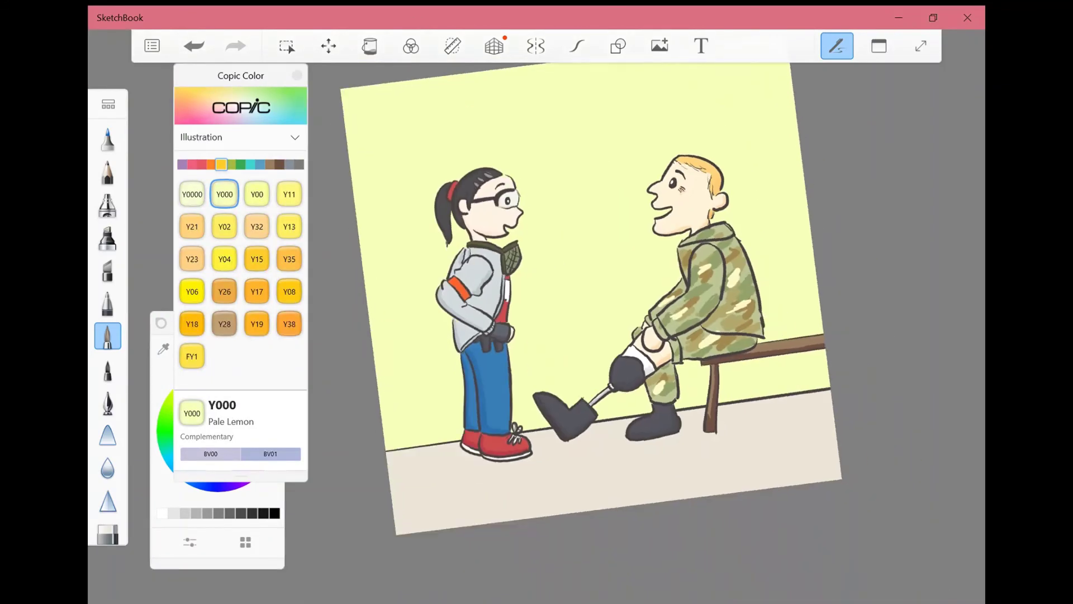
Paint horizontal floor shadows beneath both figures and the bench with Copic W3 Warm Gray No.3 on a new layer above the floor.
{"action": "left_click", "coordinate": [879, 46]}
{"action": "left_click", "coordinate": [857, 283]}
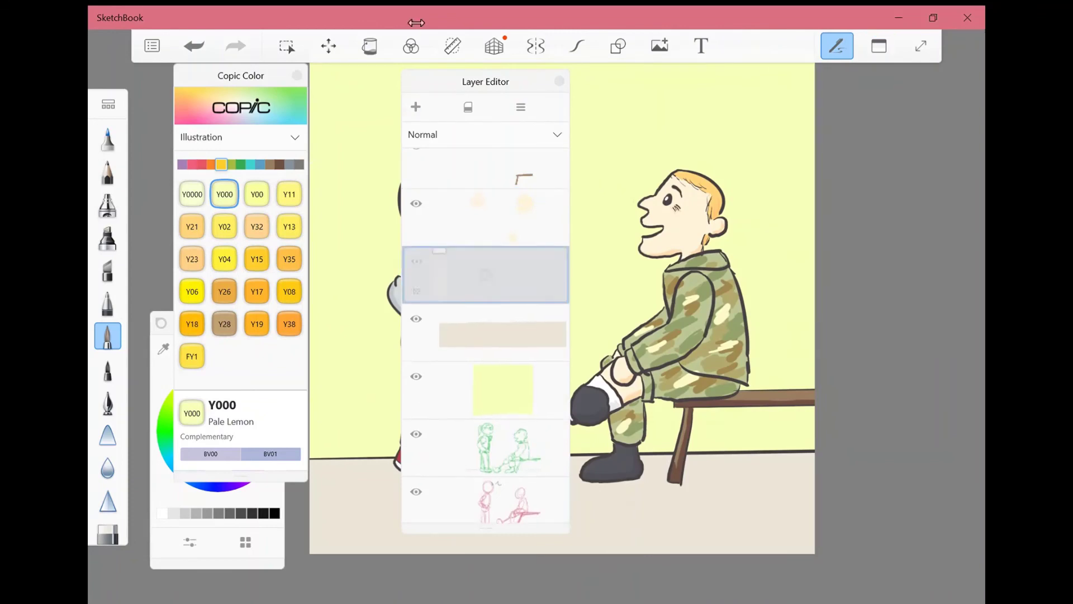
{"action": "left_click", "coordinate": [559, 81]}
{"action": "left_click", "coordinate": [289, 164]}
{"action": "left_click", "coordinate": [192, 323]}
{"action": "left_click_drag", "start_coordinate": [313, 485], "coordinate": [405, 475]}
{"action": "left_click_drag", "start_coordinate": [531, 480], "coordinate": [598, 482]}
{"action": "left_click_drag", "start_coordinate": [607, 484], "coordinate": [718, 494]}
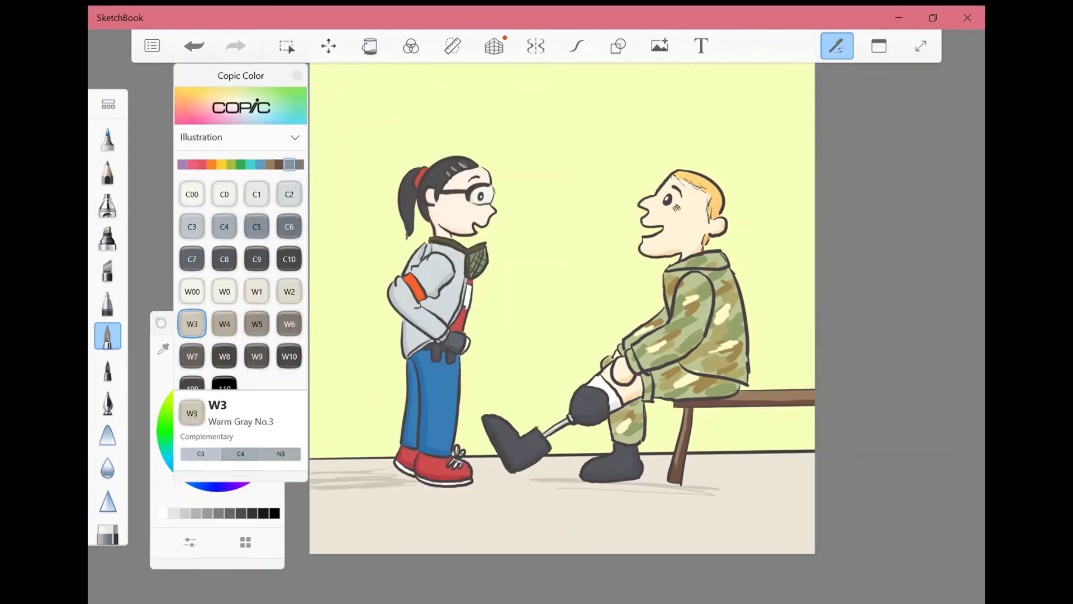
{"action": "left_click_drag", "start_coordinate": [569, 485], "coordinate": [657, 486]}
{"action": "left_click_drag", "start_coordinate": [682, 490], "coordinate": [814, 498]}
{"action": "left_click_drag", "start_coordinate": [486, 485], "coordinate": [533, 486]}
{"action": "mouse_move", "coordinate": [337, 489]}
{"action": "left_mouse_down"}
{"action": "mouse_move", "coordinate": [476, 492]}
{"action": "mouse_move", "coordinate": [395, 495]}
{"action": "left_mouse_up"}
Soften the floor shadows with the Blur brush at size 22.5 and strength 20.3.
{"action": "left_click", "coordinate": [107, 468]}
{"action": "left_click", "coordinate": [107, 467]}
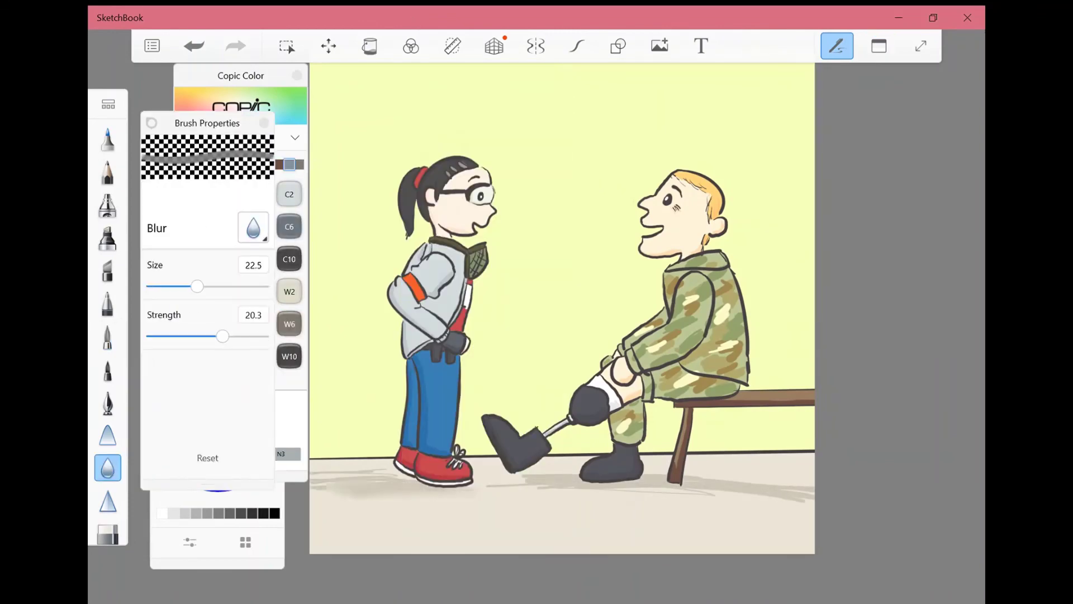
{"action": "left_click_drag", "start_coordinate": [312, 488], "coordinate": [389, 475]}
{"action": "left_click_drag", "start_coordinate": [486, 484], "coordinate": [813, 498]}
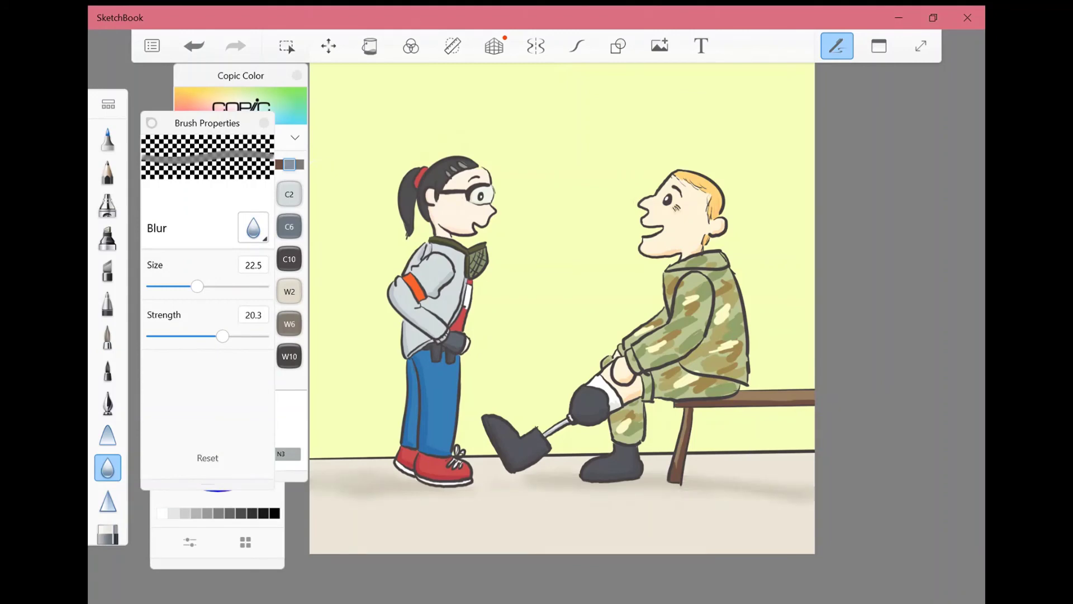
Lower the opacity of the yellow wall layer to about half.
{"action": "left_click", "coordinate": [240, 75]}
{"action": "left_click", "coordinate": [222, 163]}
{"action": "left_click", "coordinate": [225, 194]}
{"action": "left_click", "coordinate": [370, 45]}
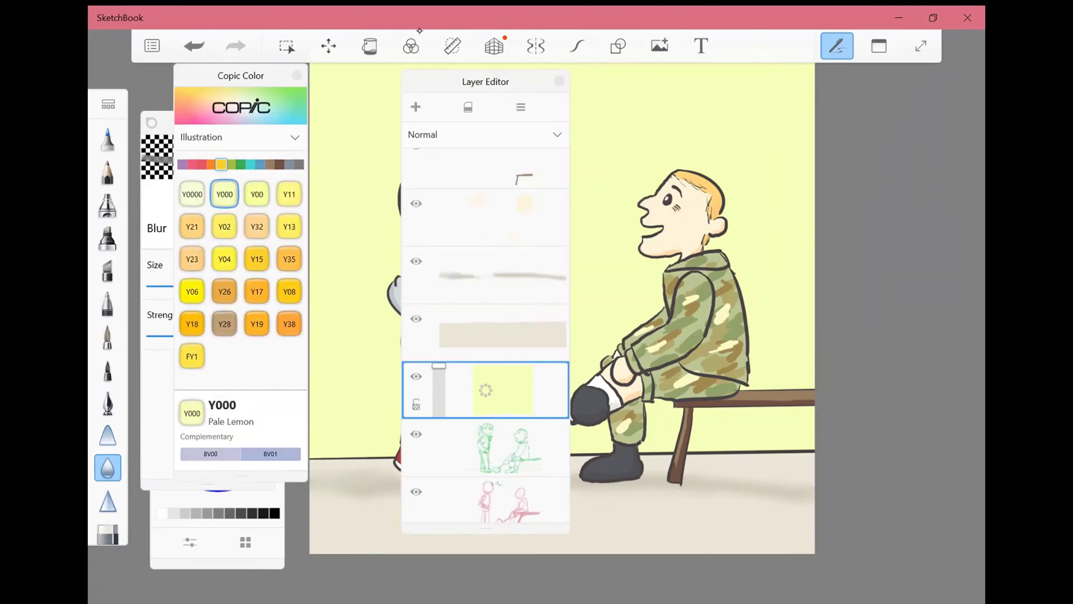
{"action": "left_click_drag", "start_coordinate": [439, 366], "coordinate": [439, 396]}
{"action": "left_click", "coordinate": [369, 45]}
Remove the stray Pale Lemon paint along the canvas's upper edge from the bench color layer and reselect the wall layer.
{"action": "left_click", "coordinate": [879, 46]}
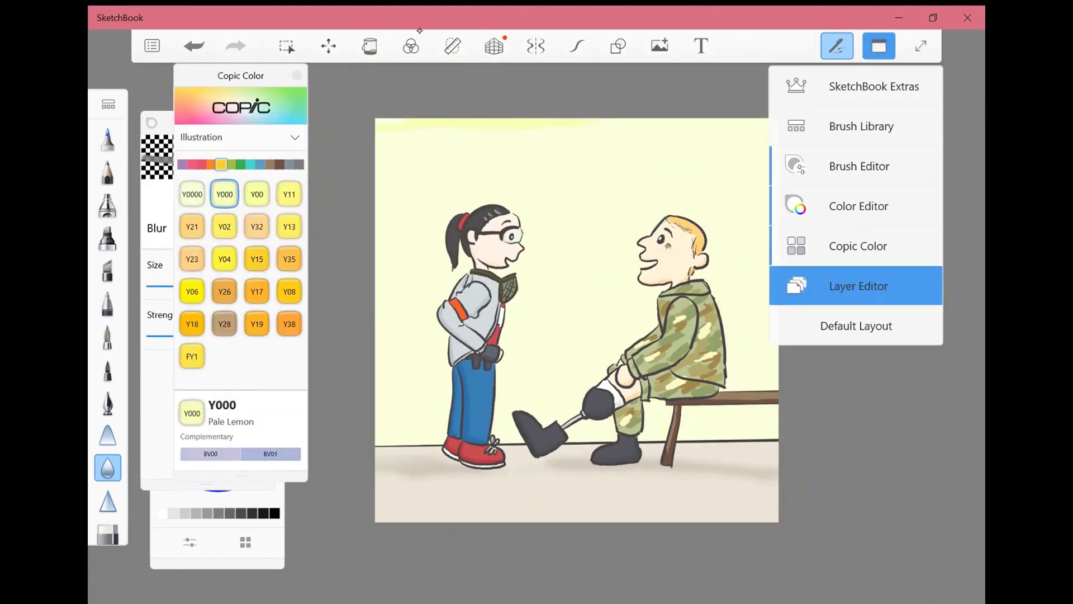
{"action": "left_click", "coordinate": [856, 285]}
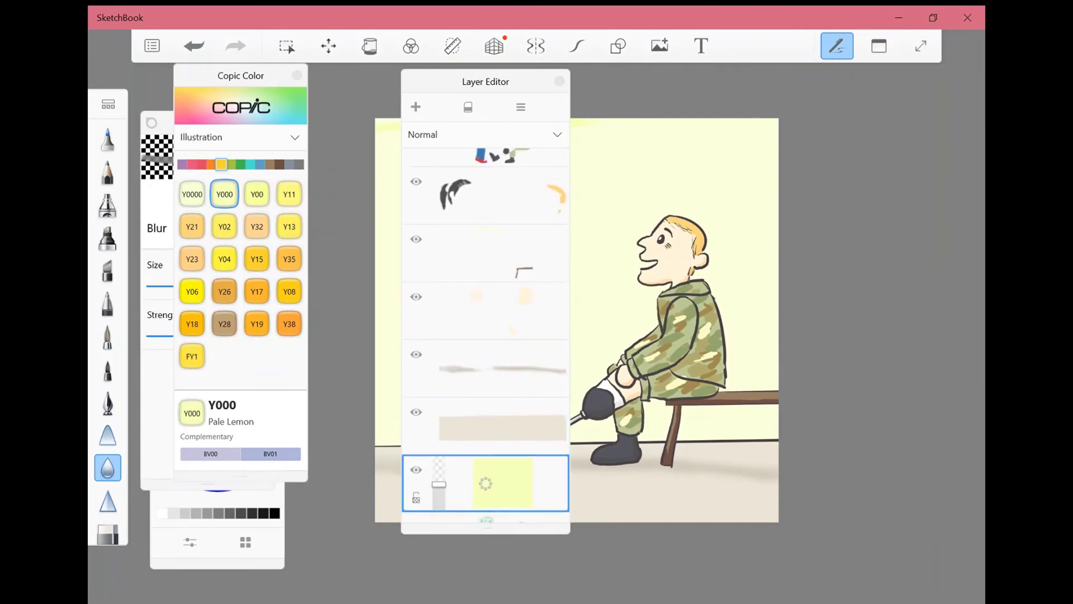
{"action": "left_click", "coordinate": [485, 254]}
{"action": "left_click_drag", "start_coordinate": [485, 81], "coordinate": [753, 104]}
{"action": "left_click", "coordinate": [770, 515]}
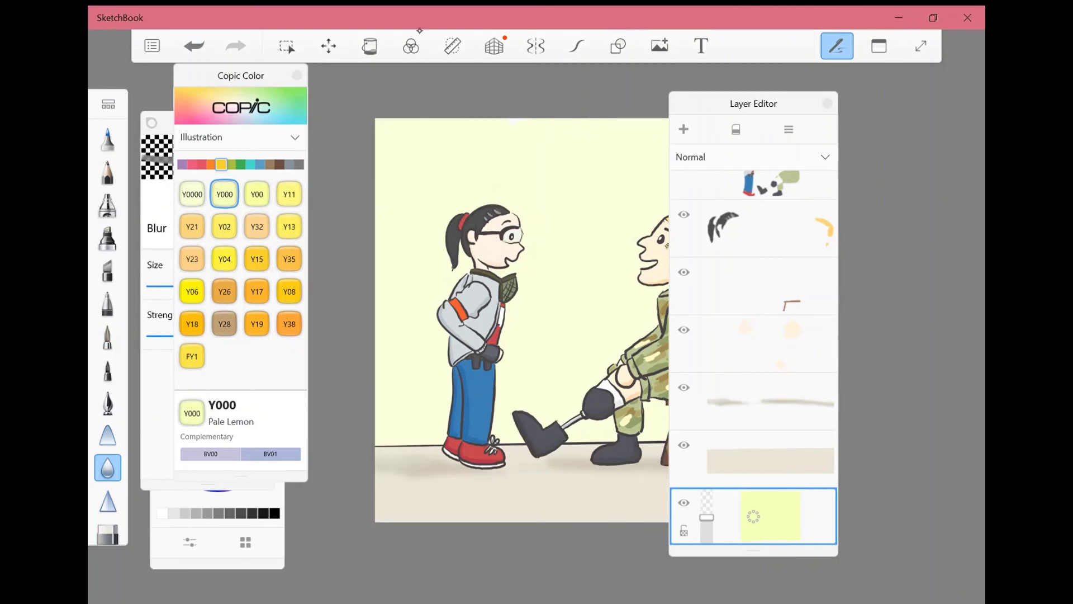
Try thin diagonal Paintbrush strokes at size 11.9 across the wall on a new layer, softened with the Blur brush.
{"action": "left_click", "coordinate": [108, 335]}
{"action": "mouse_move", "coordinate": [754, 104]}
{"action": "left_mouse_down"}
{"action": "mouse_move", "coordinate": [220, 136]}
{"action": "mouse_move", "coordinate": [490, 96]}
{"action": "left_mouse_up"}
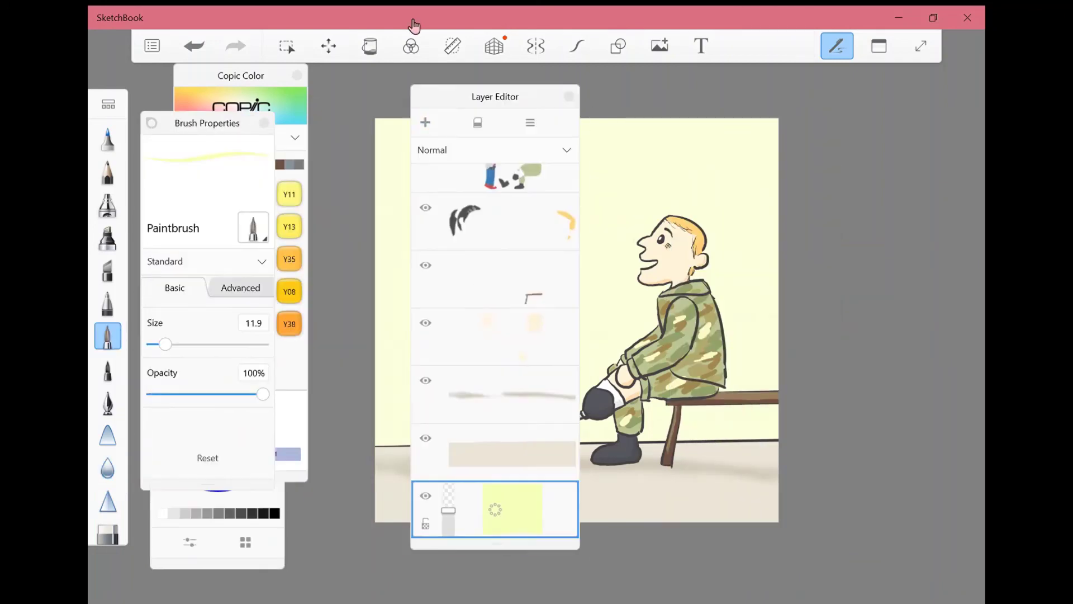
{"action": "mouse_move", "coordinate": [207, 123]}
{"action": "left_mouse_down"}
{"action": "mouse_move", "coordinate": [385, 86]}
{"action": "mouse_move", "coordinate": [210, 144]}
{"action": "left_mouse_up"}
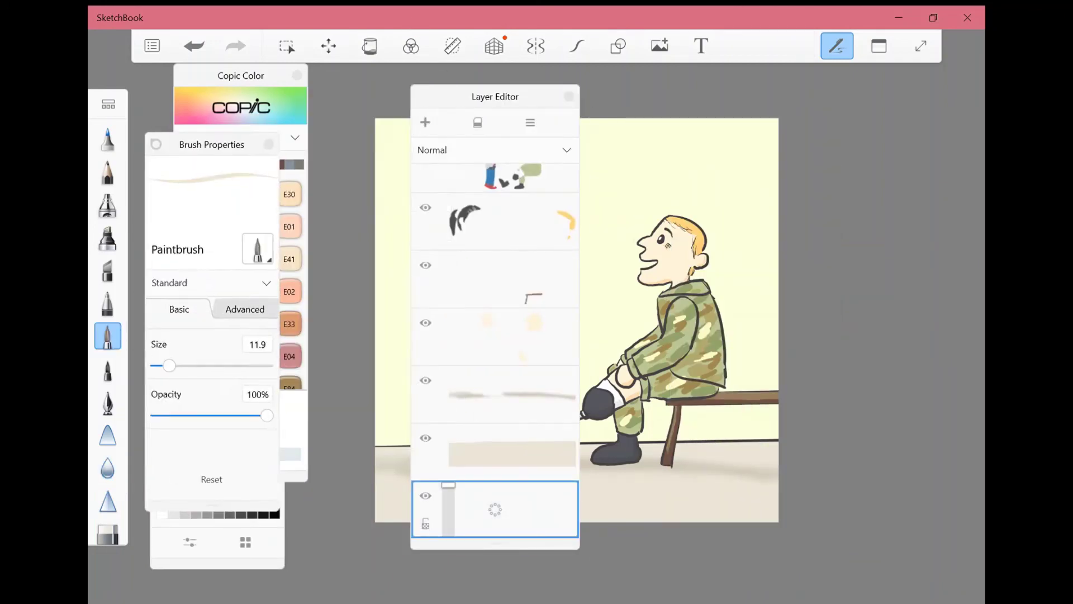
{"action": "left_click_drag", "start_coordinate": [495, 96], "coordinate": [230, 139]}
{"action": "left_click", "coordinate": [107, 467]}
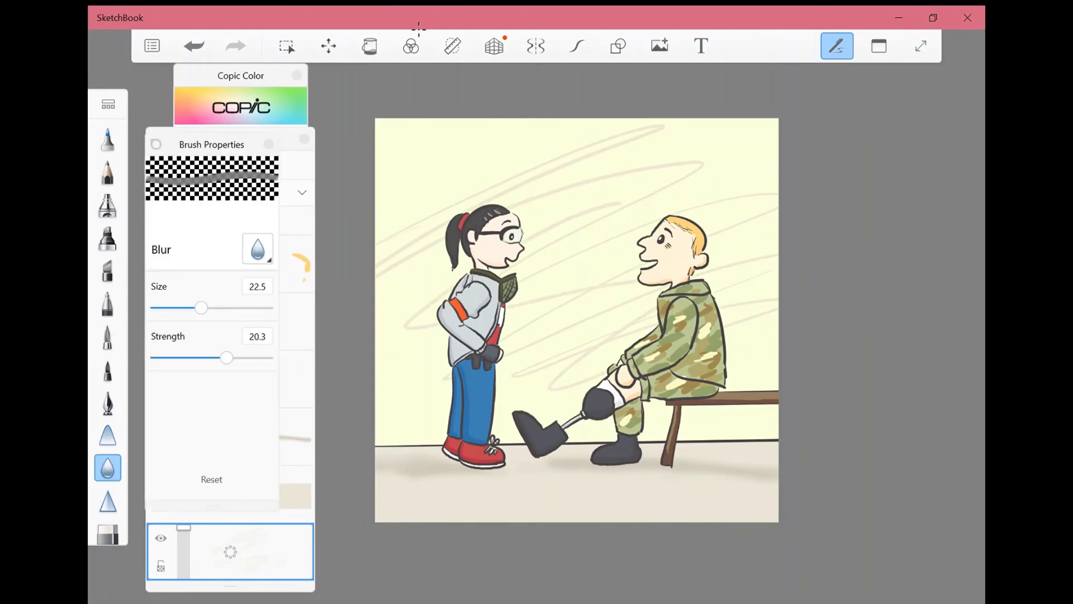
Undo the thin diagonal strokes on the wall.
{"action": "key", "text": "ctrl+z"}
{"action": "key", "text": "ctrl+z"}
{"action": "key", "text": "ctrl+z"}
{"action": "key", "text": "ctrl+z"}
{"action": "key", "text": "ctrl+z"}
{"action": "key", "text": "ctrl+z"}
{"action": "key", "text": "ctrl+z"}
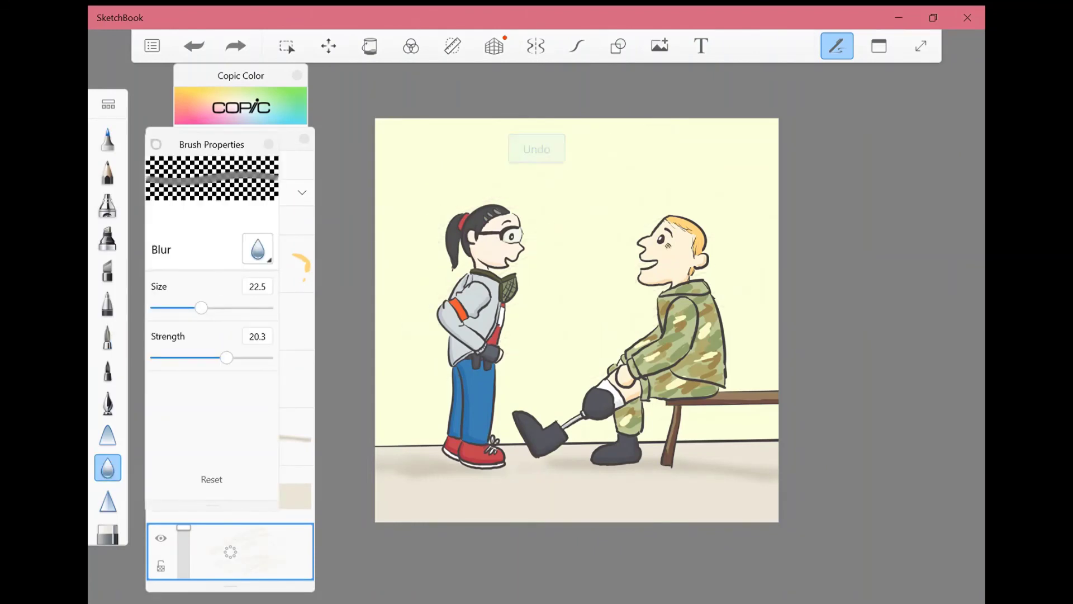
Paint broad translucent diagonal strokes across the wall with the Paintbrush at size 67.2 and raised opacity.
{"action": "left_click", "coordinate": [107, 335]}
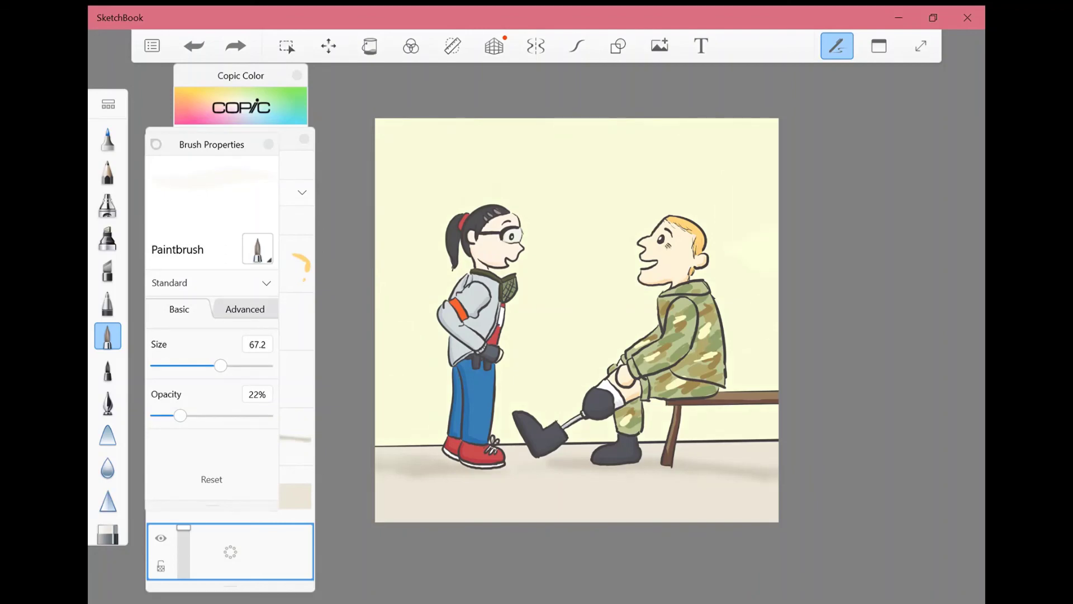
{"action": "left_click_drag", "start_coordinate": [180, 415], "coordinate": [197, 415]}
{"action": "left_click_drag", "start_coordinate": [424, 347], "coordinate": [632, 139]}
Set the Blur strength to 25.4 and soften the broad diagonal strokes on the wall.
{"action": "key", "text": "b"}
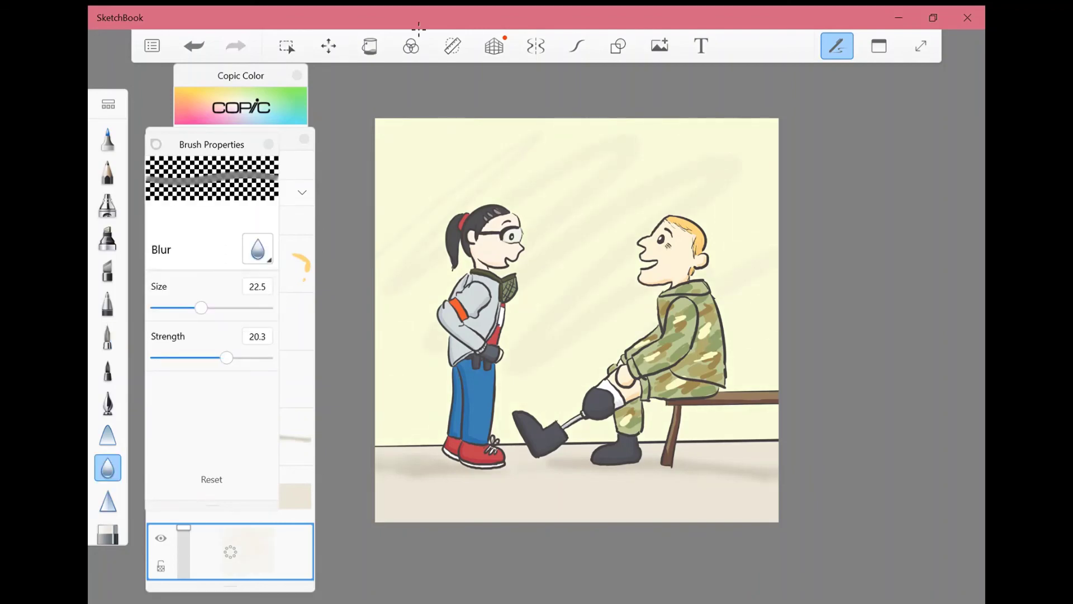
{"action": "left_click_drag", "start_coordinate": [226, 357], "coordinate": [245, 358]}
{"action": "left_click", "coordinate": [369, 45]}
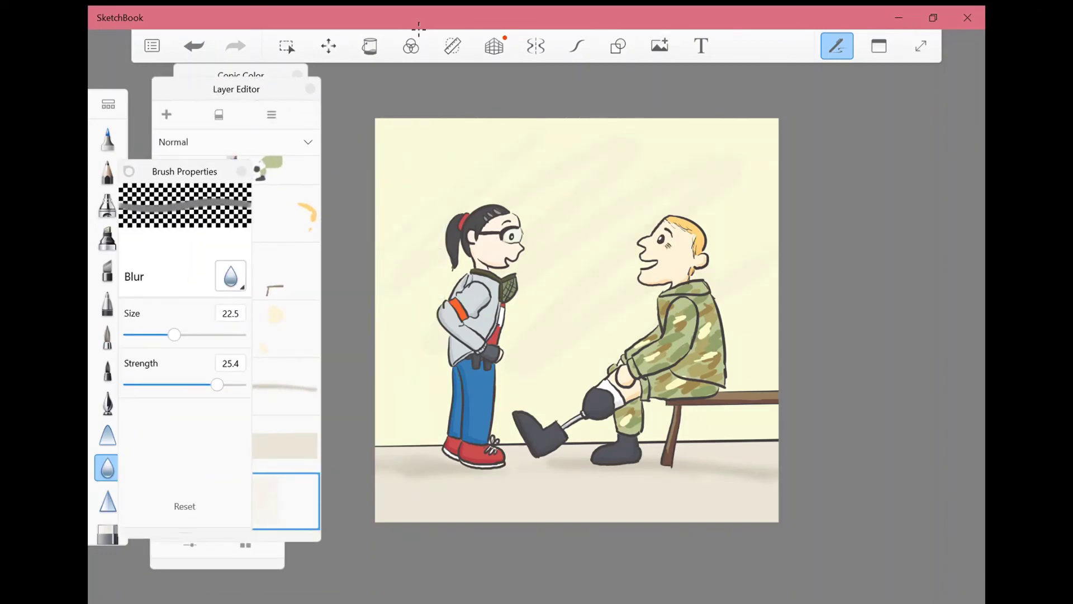
Hand-letter “You seem very positive...” above the figures with the Chisel Tip Pen at size 4.9 in Copic 100 Black on the empty top layer.
{"action": "left_click", "coordinate": [411, 45]}
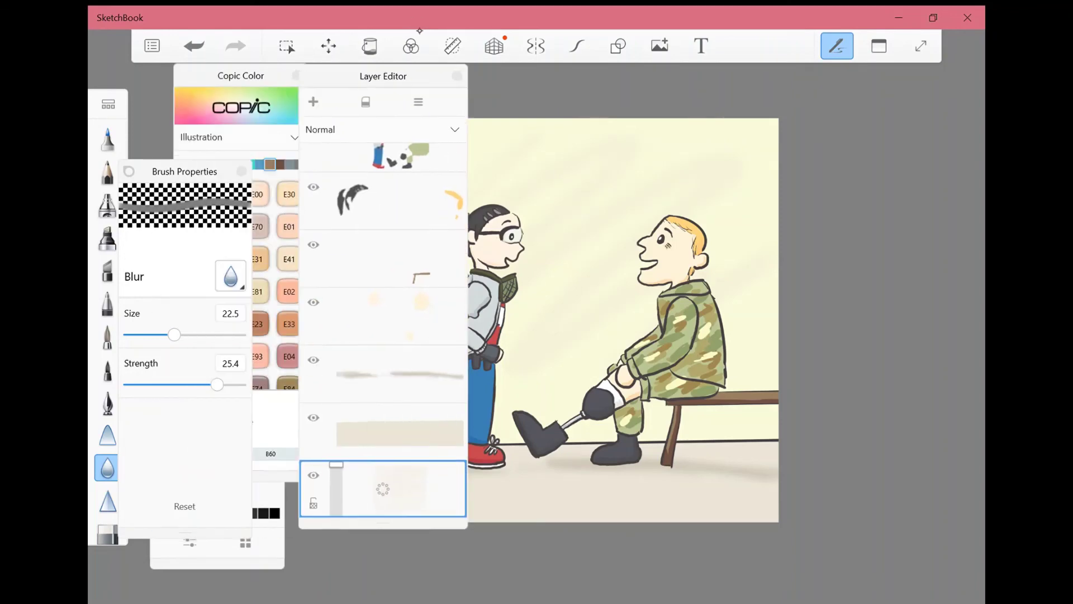
{"action": "left_click", "coordinate": [295, 164]}
{"action": "left_click", "coordinate": [257, 355]}
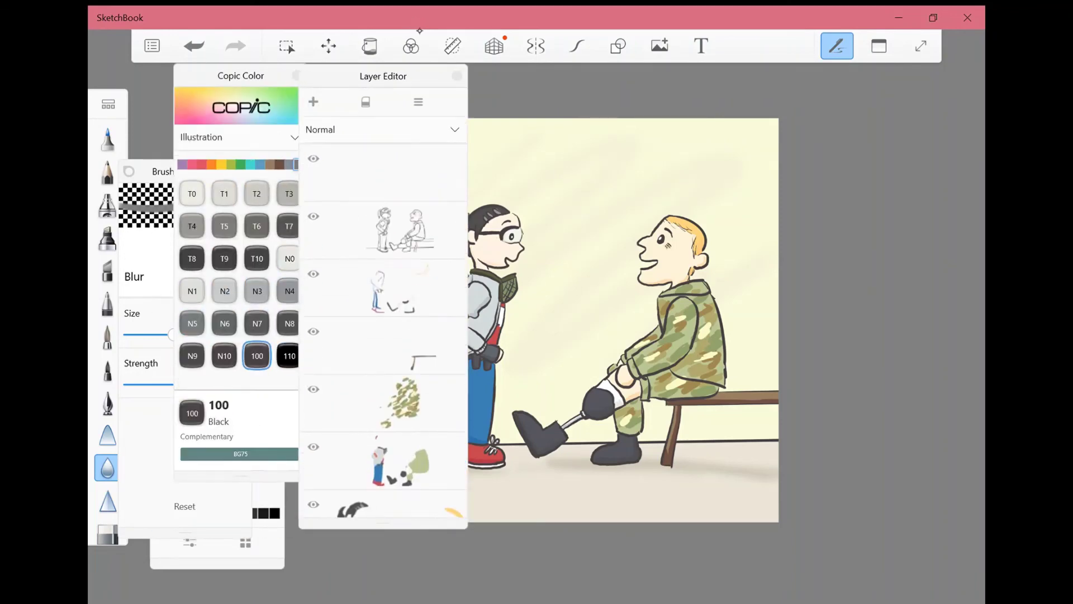
{"action": "left_click", "coordinate": [457, 75]}
{"action": "left_click", "coordinate": [108, 270]}
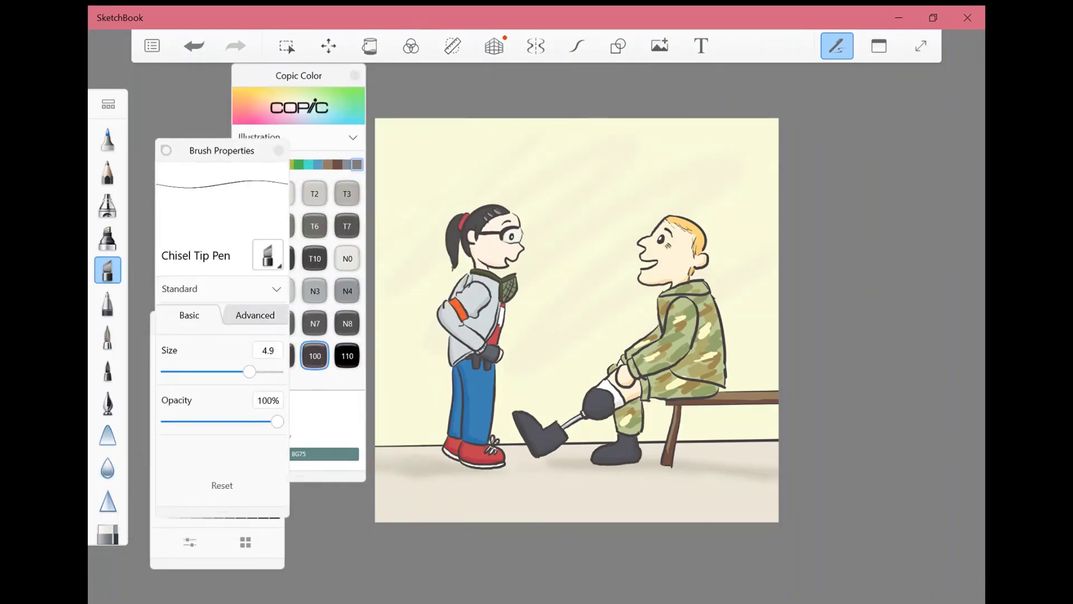
{"action": "scroll", "coordinate": [577, 319], "scroll_direction": "up", "scroll_amount": 3}
{"action": "mouse_move", "coordinate": [435, 167]}
{"action": "left_mouse_down"}
{"action": "mouse_move", "coordinate": [483, 197]}
{"action": "mouse_move", "coordinate": [527, 183]}
{"action": "mouse_move", "coordinate": [577, 200]}
{"action": "mouse_move", "coordinate": [641, 179]}
{"action": "mouse_move", "coordinate": [648, 214]}
{"action": "left_mouse_up"}
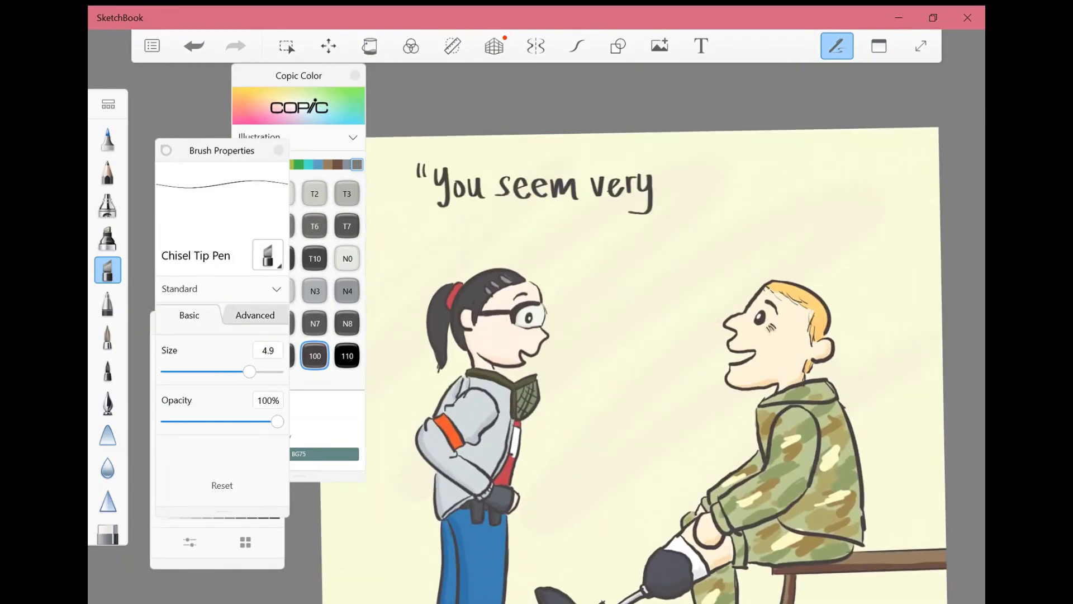
{"action": "scroll", "coordinate": [577, 320], "scroll_direction": "down", "scroll_amount": 2}
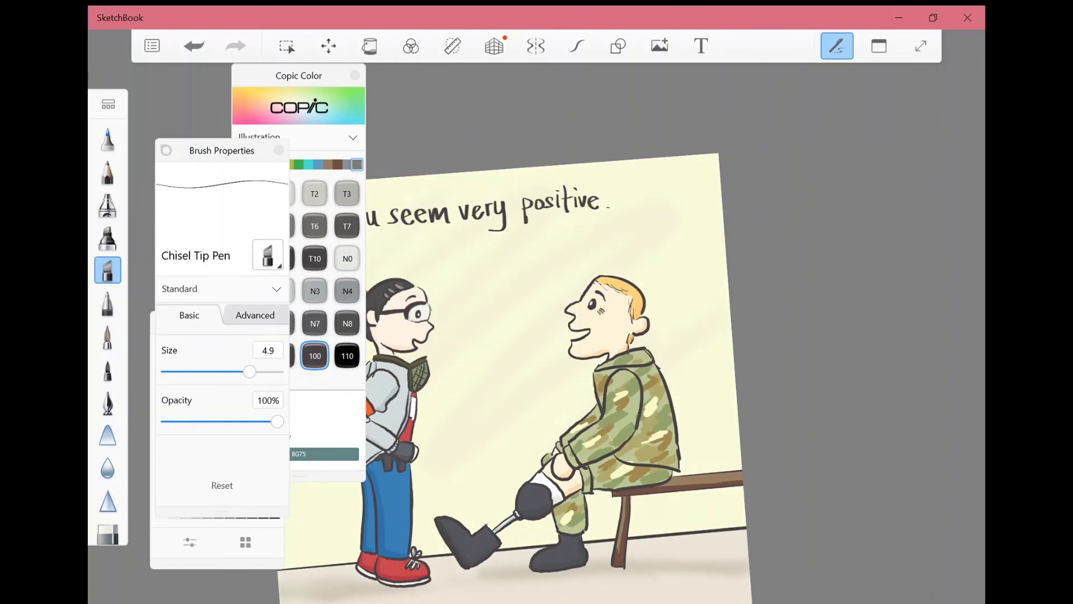
{"action": "scroll", "coordinate": [577, 320], "scroll_direction": "down", "scroll_amount": 3}
{"action": "scroll", "coordinate": [577, 319], "scroll_direction": "up", "scroll_amount": 5}
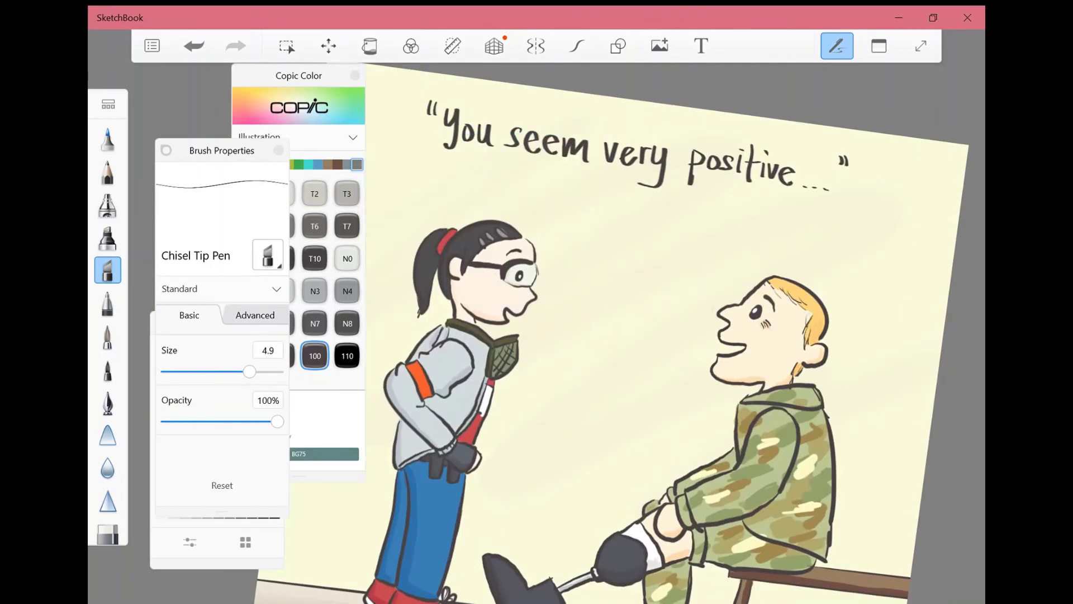
{"action": "scroll", "coordinate": [577, 320], "scroll_direction": "up", "scroll_amount": 1}
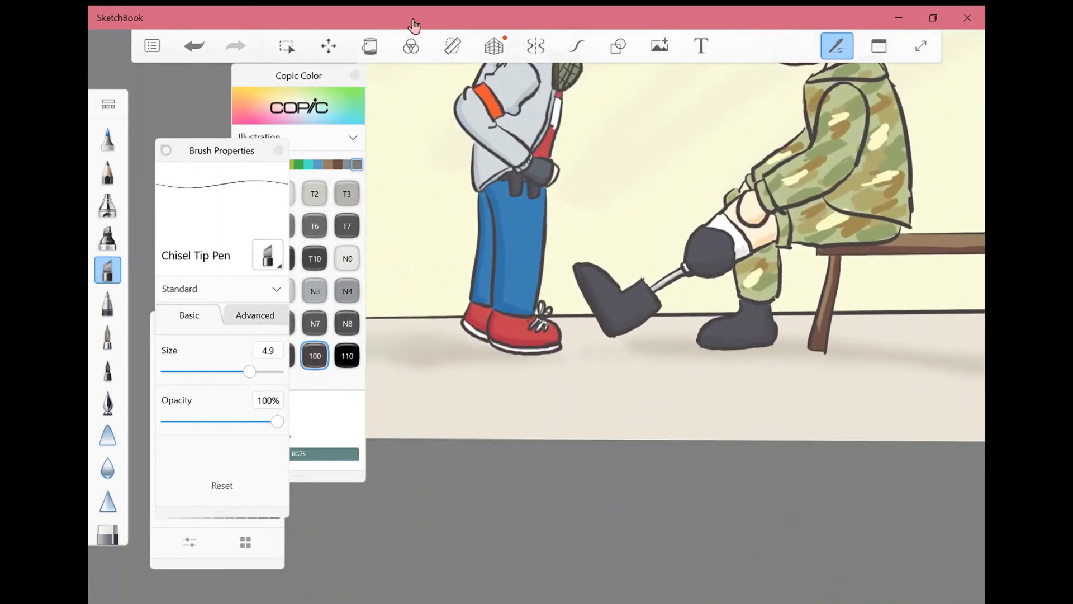
Hand-letter “There're more things” on the floor below the standing figure's shoes.
{"action": "left_click_drag", "start_coordinate": [299, 76], "coordinate": [198, 80]}
{"action": "left_click_drag", "start_coordinate": [381, 377], "coordinate": [383, 387]}
{"action": "left_click_drag", "start_coordinate": [387, 377], "coordinate": [388, 385]}
{"action": "left_click_drag", "start_coordinate": [394, 380], "coordinate": [415, 379]}
{"action": "left_click_drag", "start_coordinate": [404, 380], "coordinate": [404, 409]}
{"action": "mouse_move", "coordinate": [409, 380]}
{"action": "left_mouse_down"}
{"action": "mouse_move", "coordinate": [440, 403]}
{"action": "mouse_move", "coordinate": [474, 408]}
{"action": "mouse_move", "coordinate": [477, 386]}
{"action": "left_mouse_up"}
{"action": "left_click_drag", "start_coordinate": [481, 395], "coordinate": [550, 407]}
{"action": "left_click_drag", "start_coordinate": [553, 394], "coordinate": [621, 403]}
{"action": "left_click_drag", "start_coordinate": [611, 387], "coordinate": [631, 385]}
{"action": "mouse_move", "coordinate": [634, 374]}
{"action": "left_mouse_down"}
{"action": "mouse_move", "coordinate": [669, 403]}
{"action": "mouse_move", "coordinate": [664, 416]}
{"action": "left_mouse_up"}
{"action": "left_click_drag", "start_coordinate": [698, 386], "coordinate": [688, 402]}
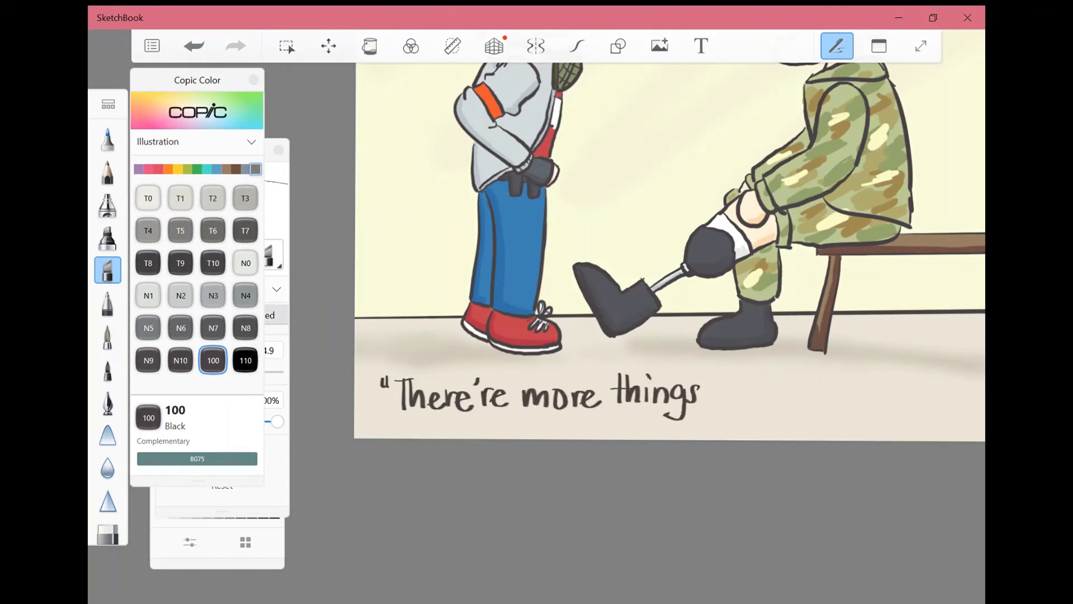
{"action": "scroll", "coordinate": [576, 240], "scroll_direction": "down", "scroll_amount": 2}
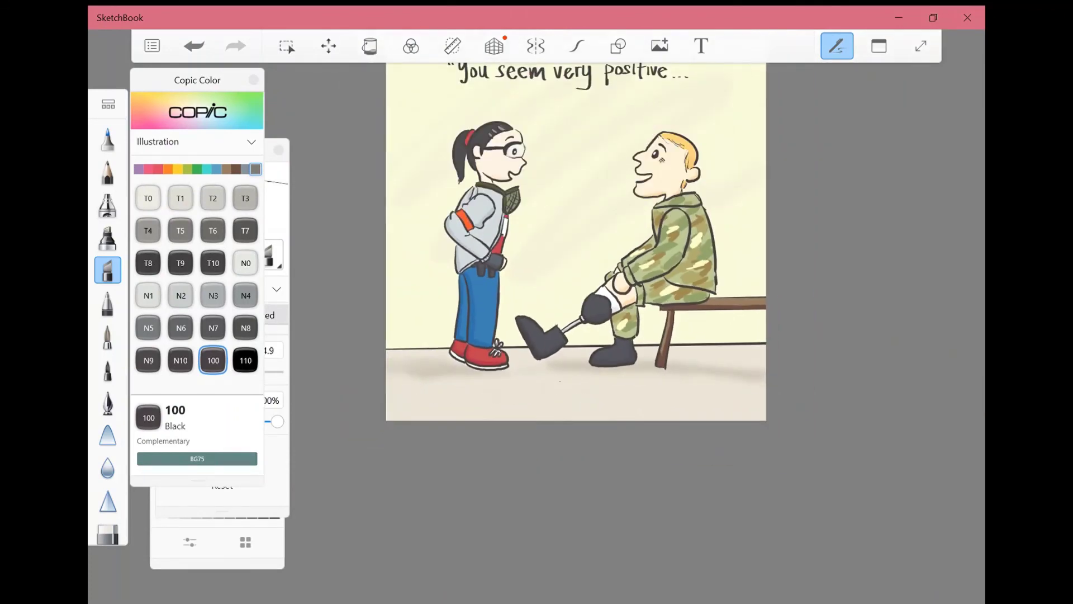
Reletter the quote beginning “You seem very” on the wall above the standing figure.
{"action": "left_click_drag", "start_coordinate": [576, 241], "coordinate": [587, 341]}
{"action": "scroll", "coordinate": [492, 235], "scroll_direction": "up", "scroll_amount": 2}
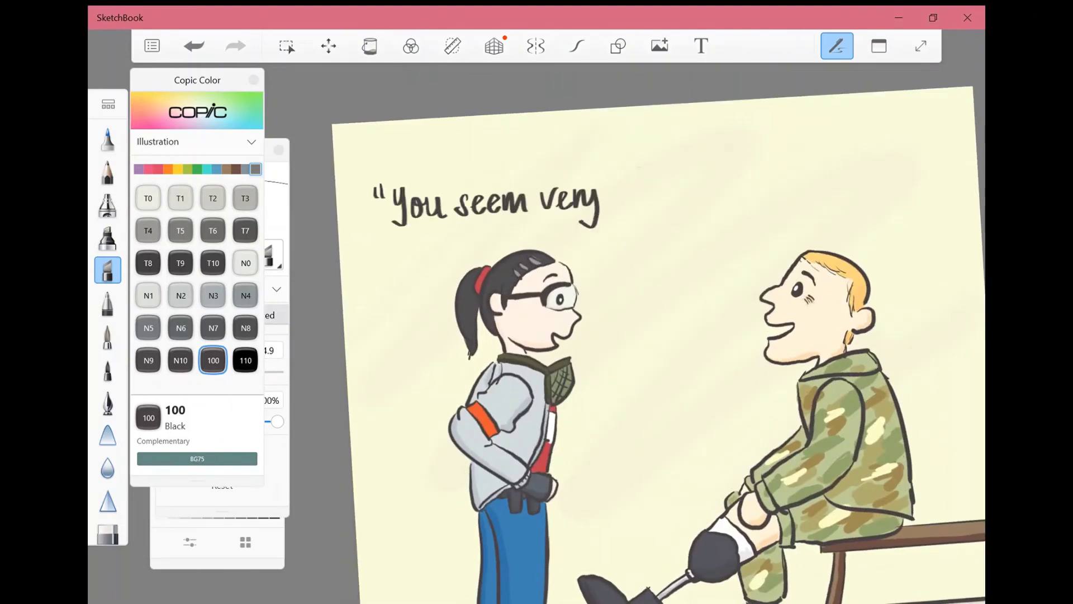
Reletter the lower quote on the floor, beginning “There're more things to”.
{"action": "mouse_move", "coordinate": [559, 447]}
{"action": "left_mouse_down"}
{"action": "mouse_move", "coordinate": [439, 195]}
{"action": "mouse_move", "coordinate": [430, 82]}
{"action": "left_mouse_up"}
{"action": "scroll", "coordinate": [402, 291], "scroll_direction": "up", "scroll_amount": 3}
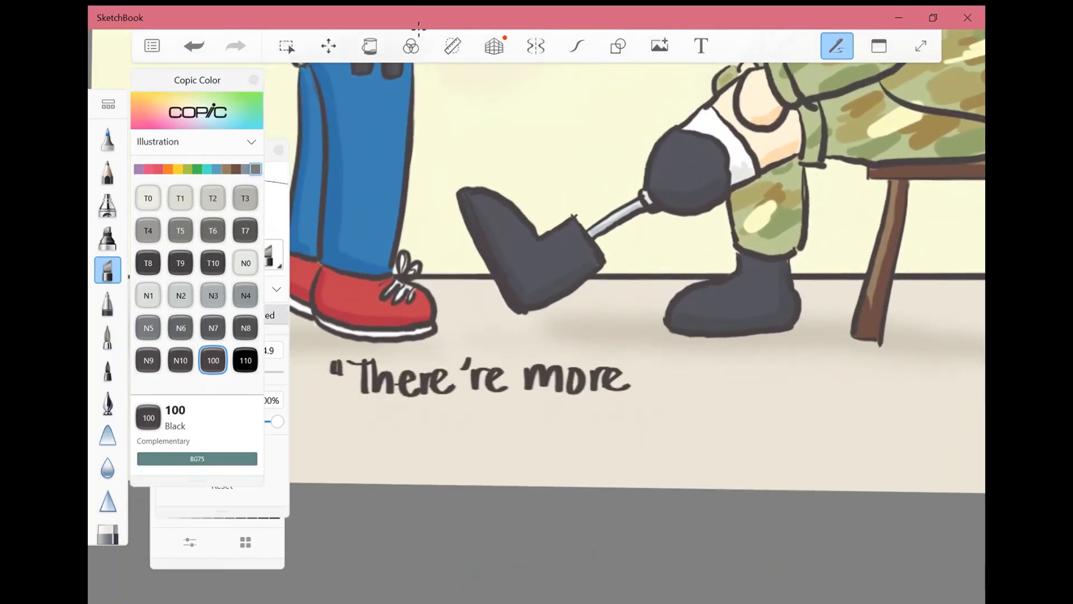
{"action": "left_click_drag", "start_coordinate": [615, 335], "coordinate": [397, 293]}
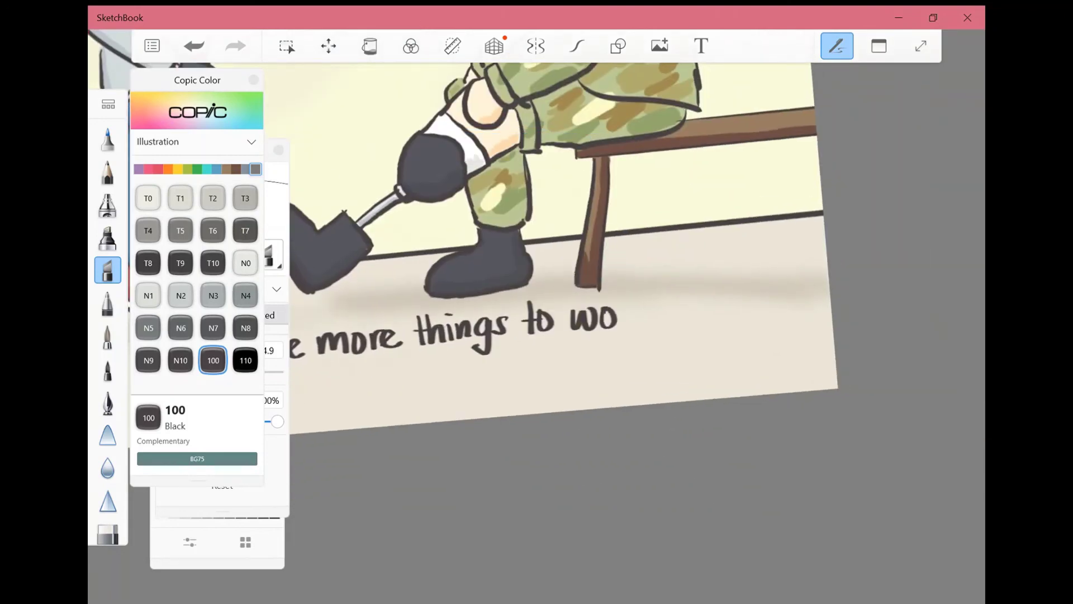